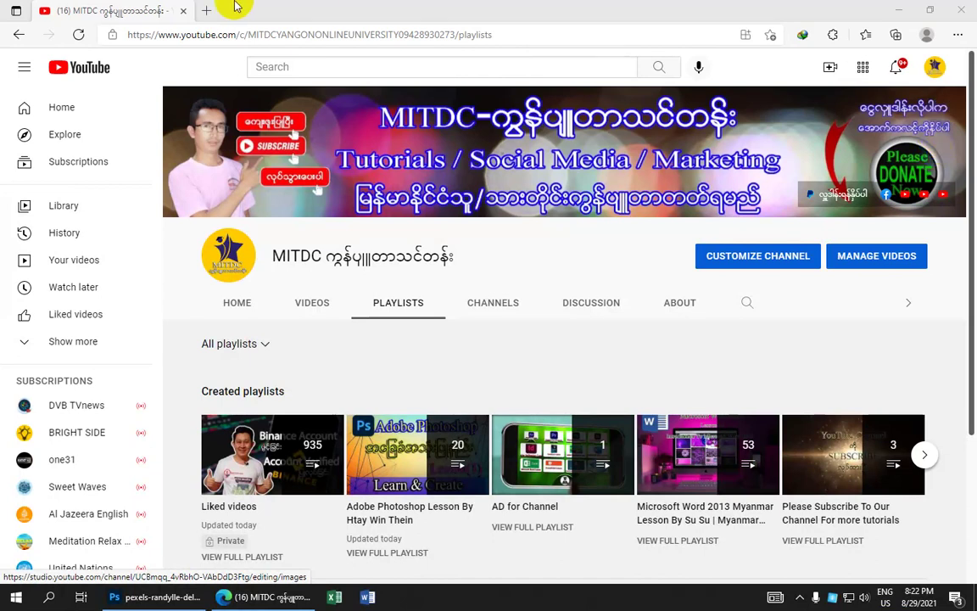
Step: Minimize the Edge browser and bring the Photoshop photo back on screen
left_click(903, 11)
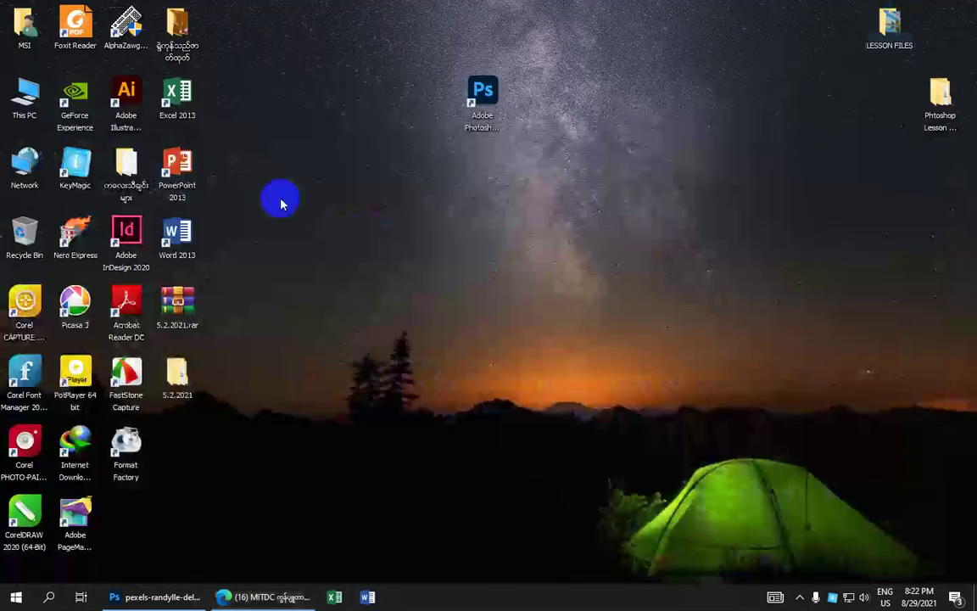
left_click(186, 601)
Step: Spot-heal blemishes on the cheek, in the hair, on the forehead and beside the nose
scroll(420, 210, "up", 2)
scroll(422, 210, "down", 2)
left_click_drag(421, 211, 393, 216)
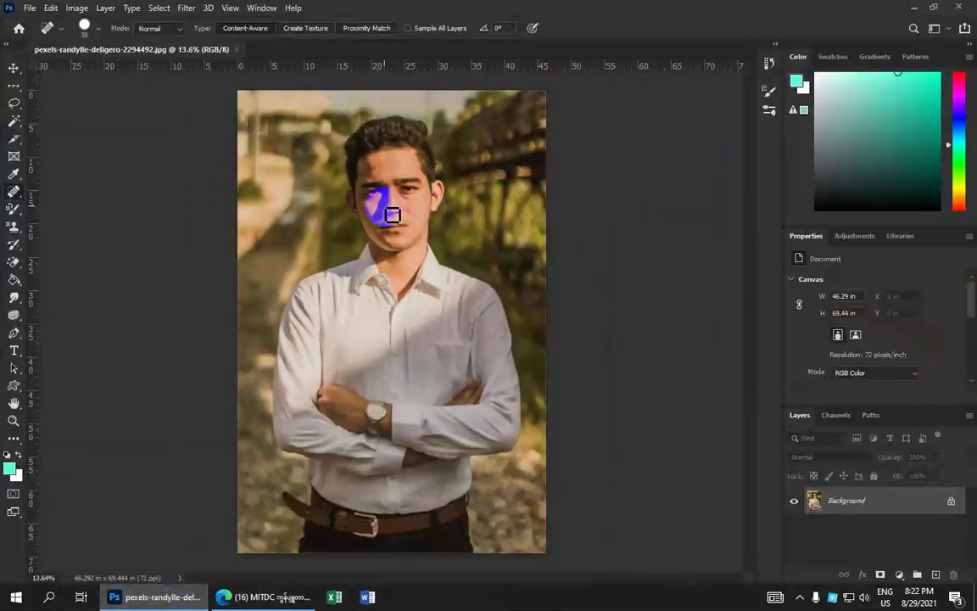
scroll(393, 216, "up", 2)
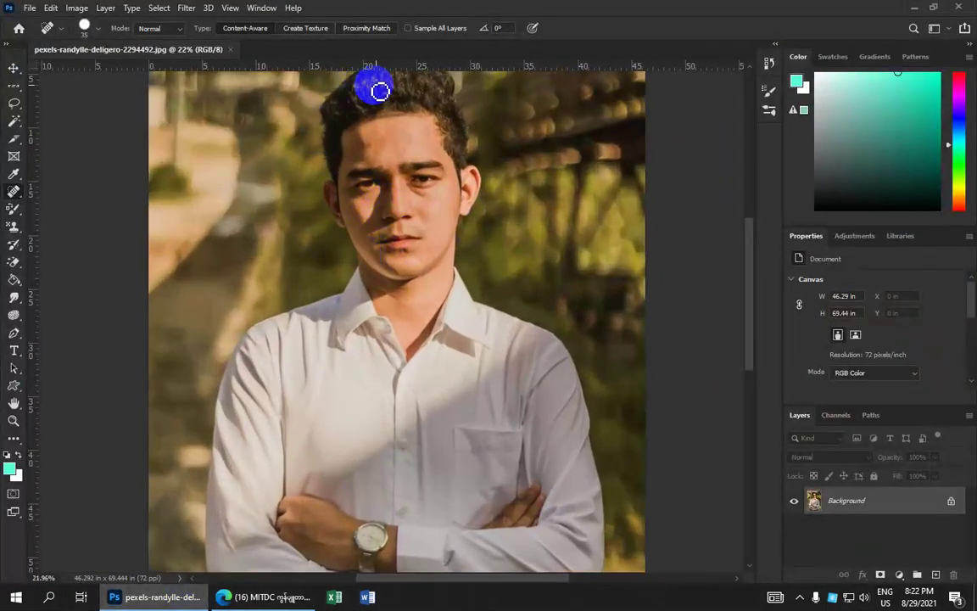
left_click_drag(380, 90, 384, 93)
left_click_drag(411, 136, 414, 157)
left_click_drag(403, 221, 424, 219)
Step: Zoom in and dab out another spot on the forehead
scroll(424, 219, "down", 2)
scroll(424, 219, "up", 2)
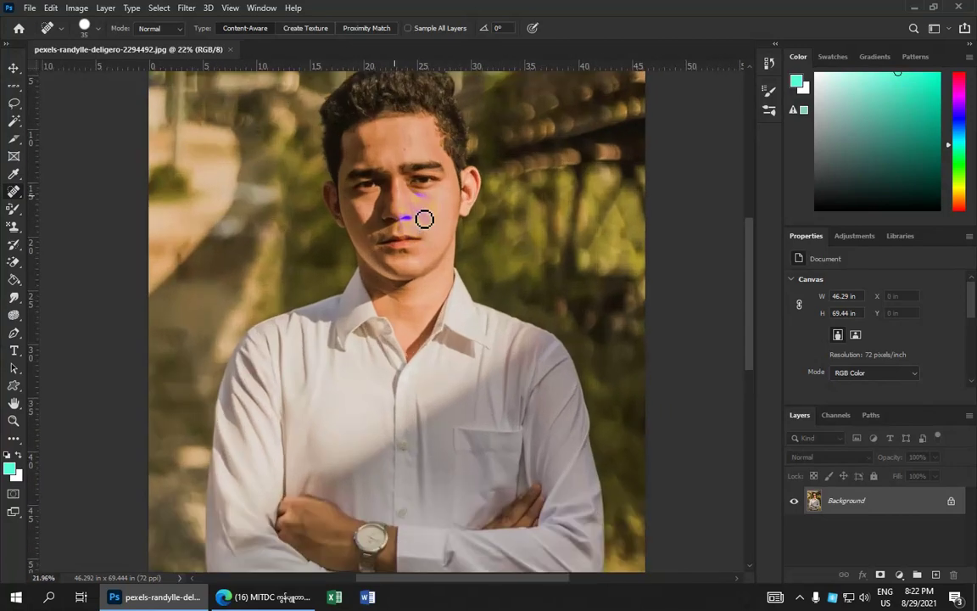
scroll(425, 218, "up", 1)
scroll(399, 208, "up", 2)
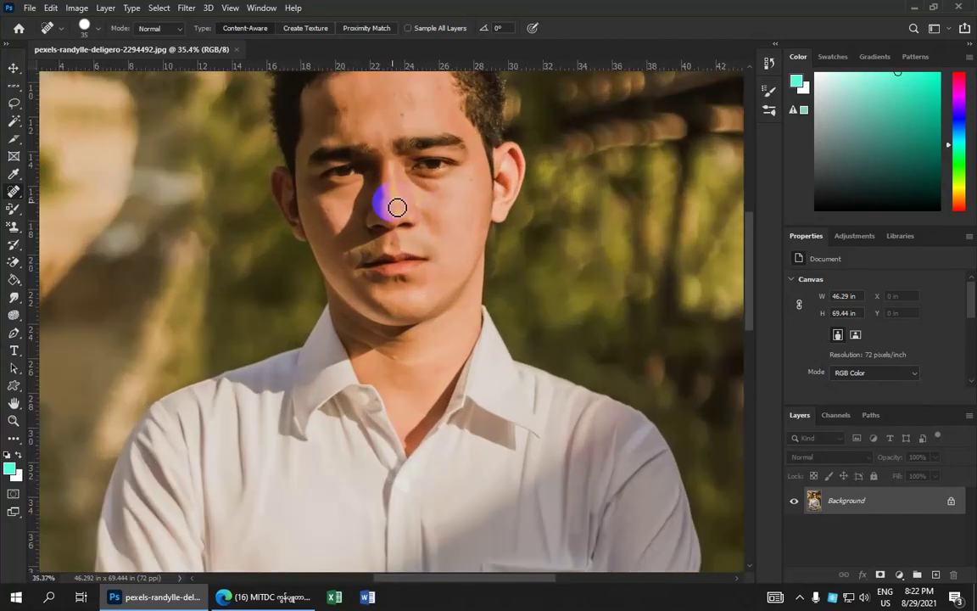
scroll(391, 204, "up", 1)
scroll(414, 182, "up", 1)
left_click(430, 169)
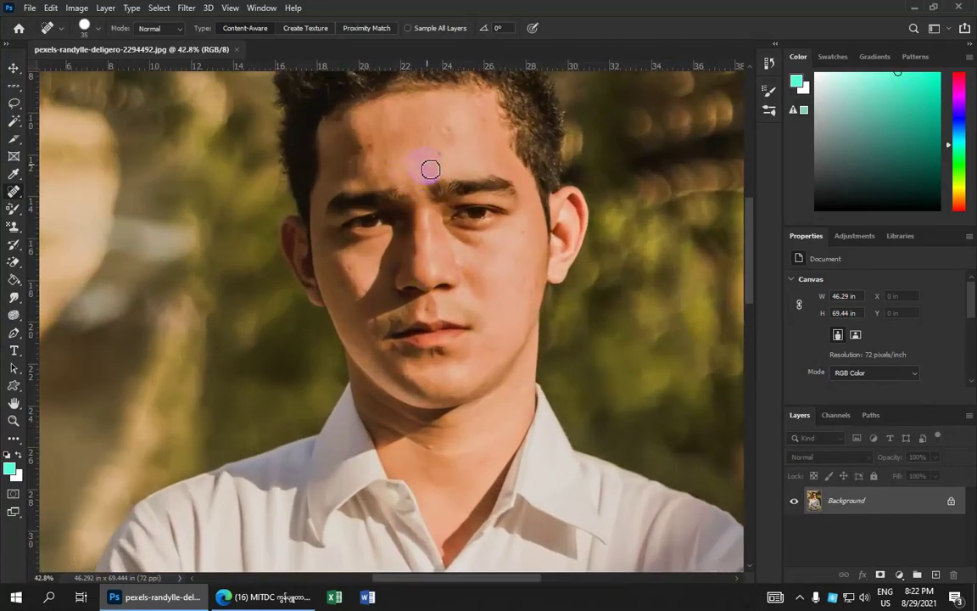
Step: Confirm the Spot Healing Brush with Normal mode, and check its brush size settings
right_click(7, 197)
left_click(101, 197)
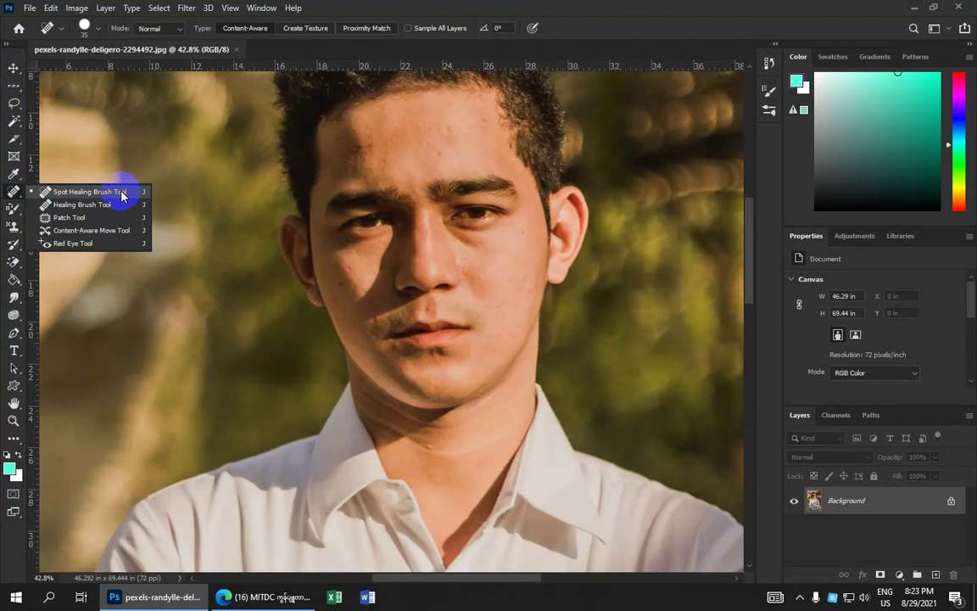
left_click(121, 195)
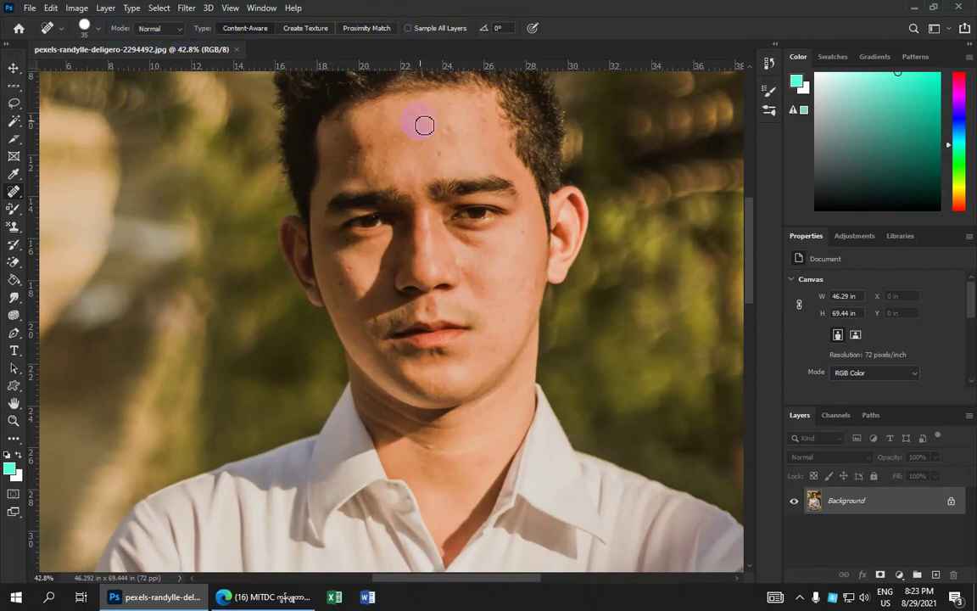
left_click(178, 29)
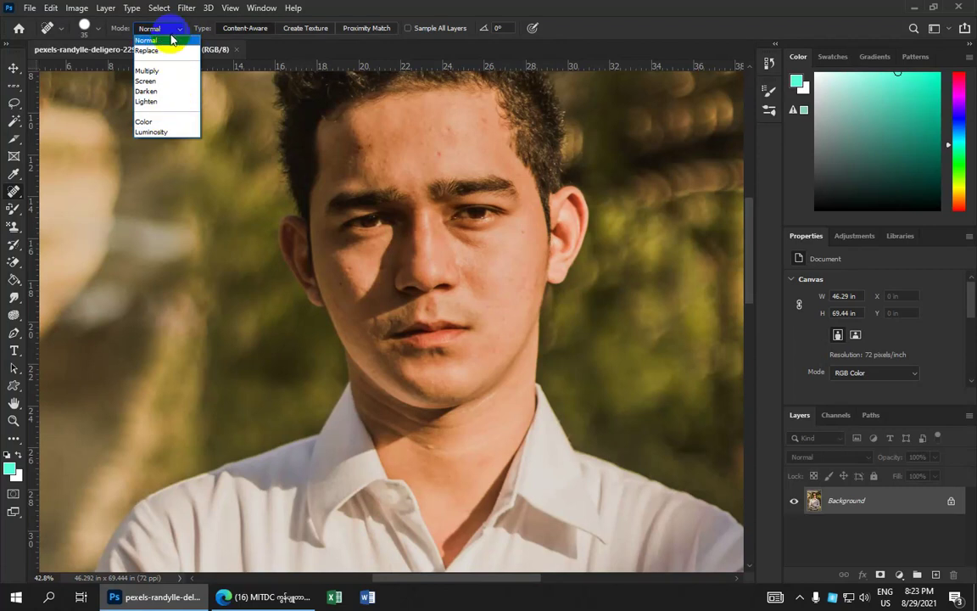
left_click(160, 40)
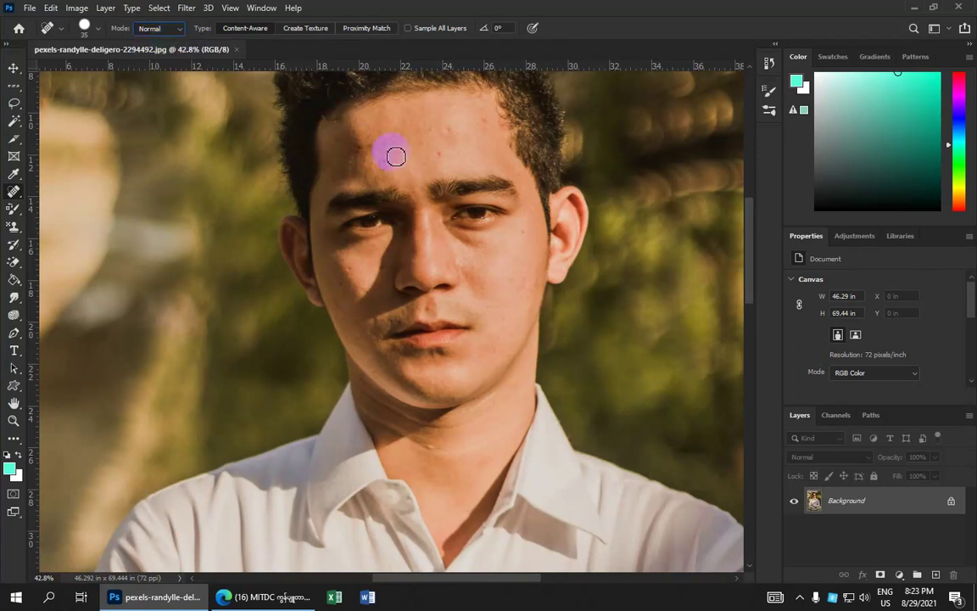
left_click(98, 29)
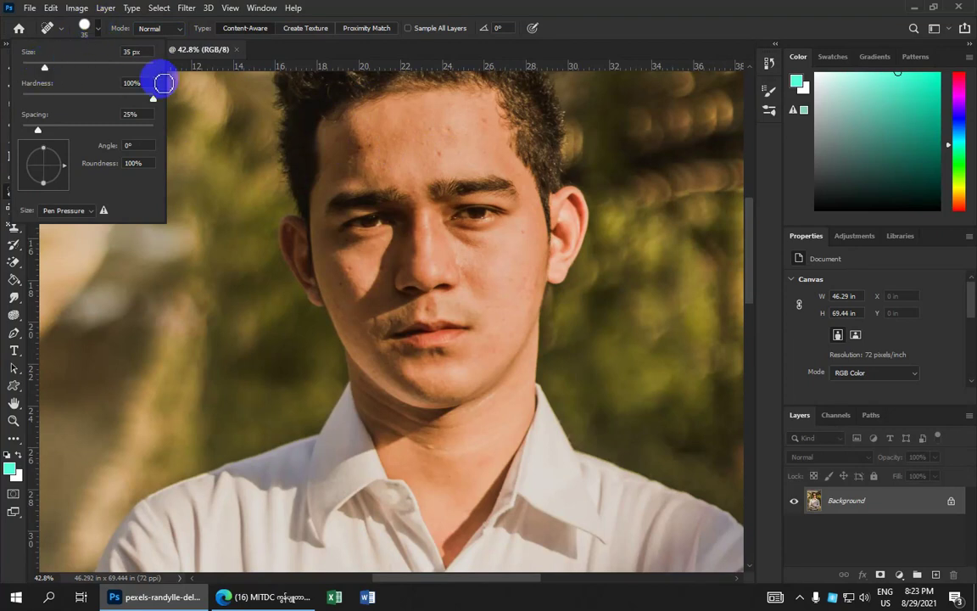
Step: Enlarge the healing brush to 50 px and heal spots across the forehead
left_click_drag(389, 150, 455, 164)
left_click(395, 150)
scroll(429, 151, "up", 1)
left_click_drag(492, 107, 502, 124)
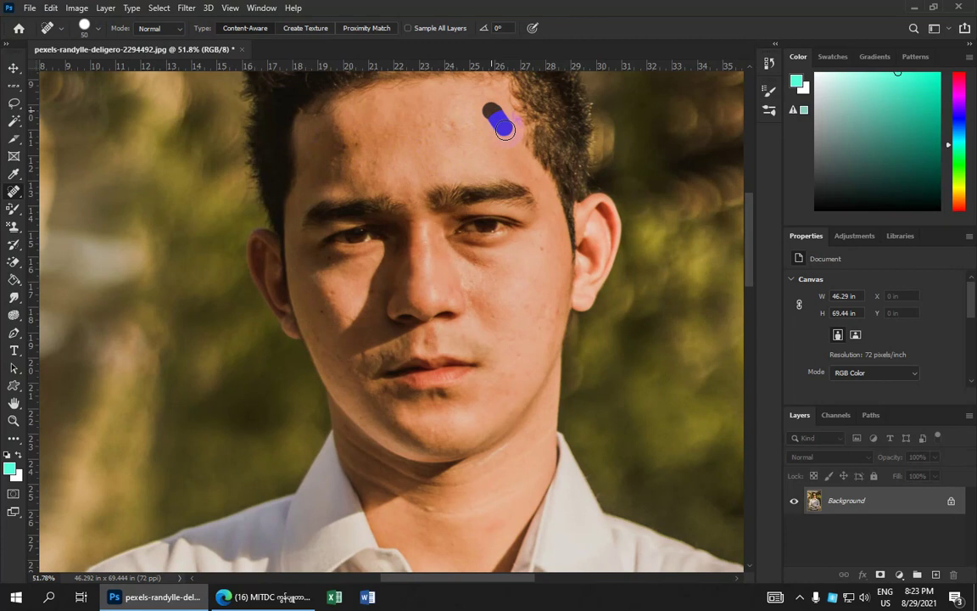
left_click_drag(424, 147, 448, 131)
mouse_move(343, 140)
left_mouse_down()
mouse_move(367, 153)
mouse_move(338, 160)
mouse_move(365, 148)
mouse_move(358, 164)
left_mouse_up()
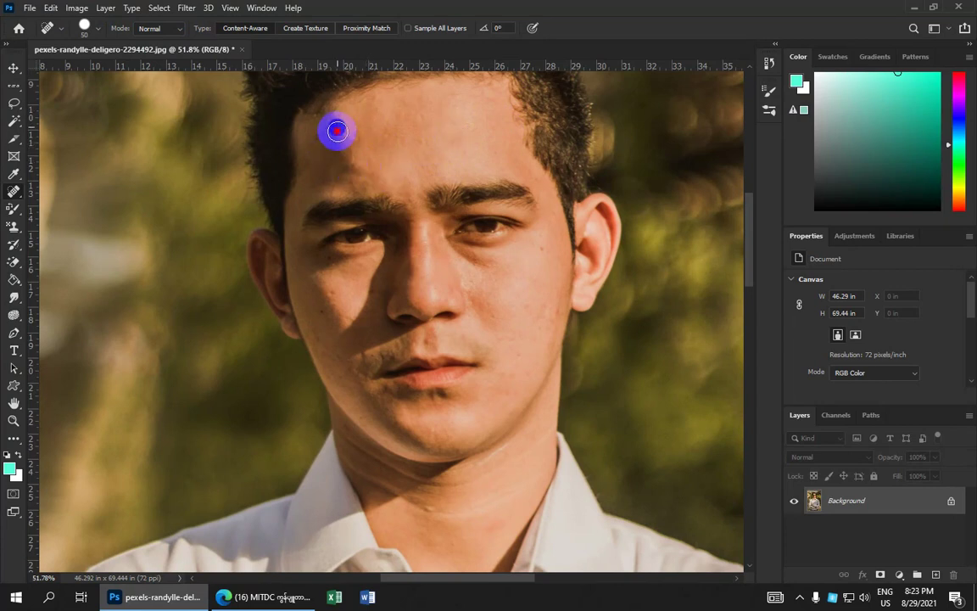
left_click_drag(336, 129, 326, 141)
left_click_drag(406, 137, 424, 157)
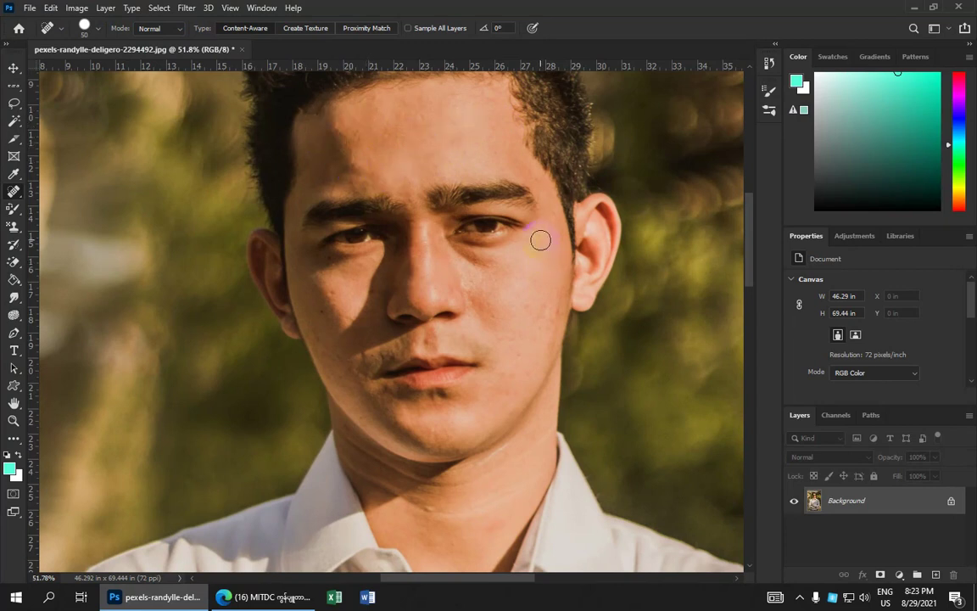
Step: Heal blemishes below the eye, on the left cheek, below the lip and above the upper lip
left_click_drag(465, 256, 472, 265)
left_click_drag(349, 307, 321, 308)
left_click_drag(415, 395, 406, 404)
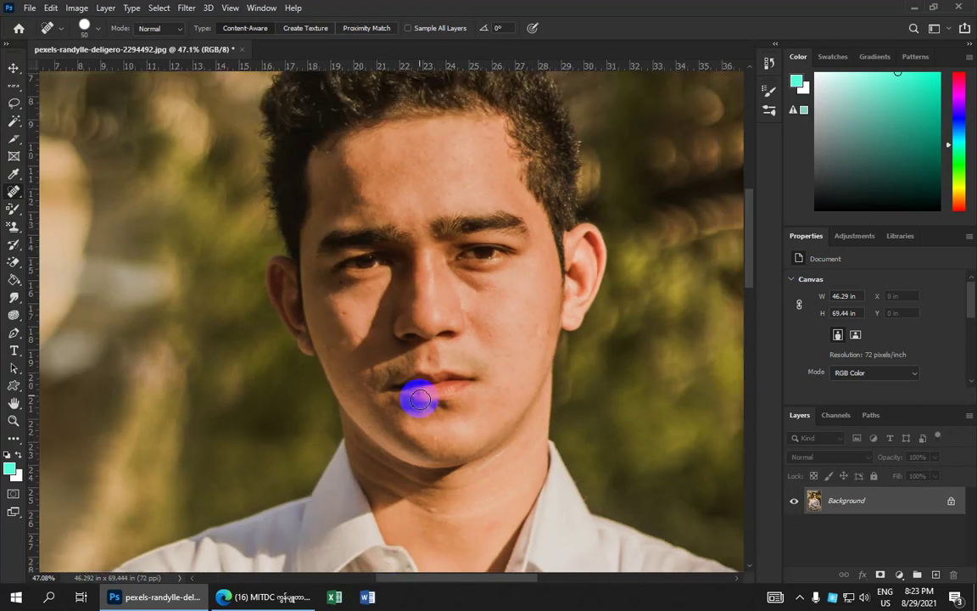
scroll(407, 404, "up", 2)
left_click_drag(445, 322, 447, 327)
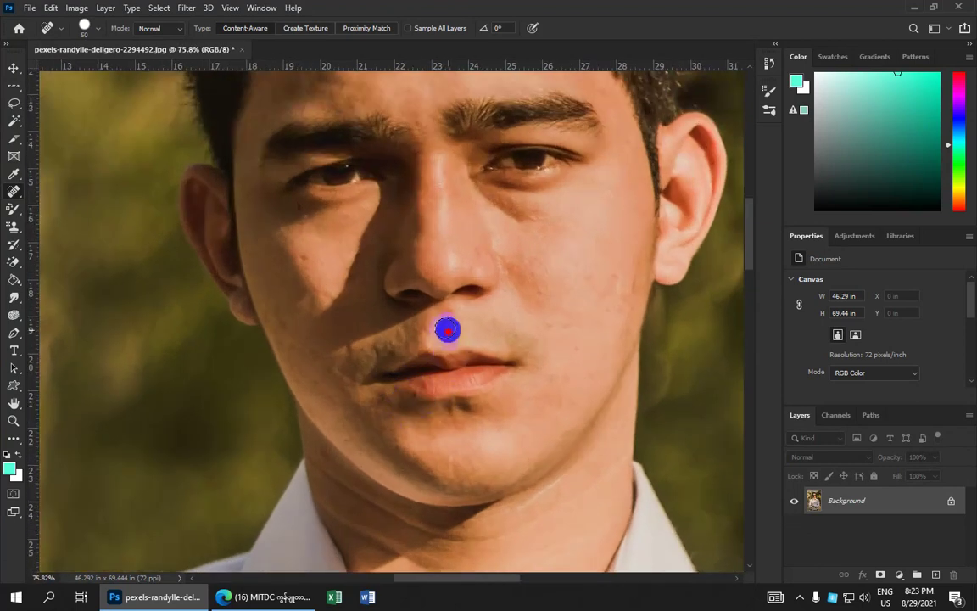
scroll(505, 330, "up", 1)
scroll(505, 332, "up", 2)
scroll(505, 332, "up", 1)
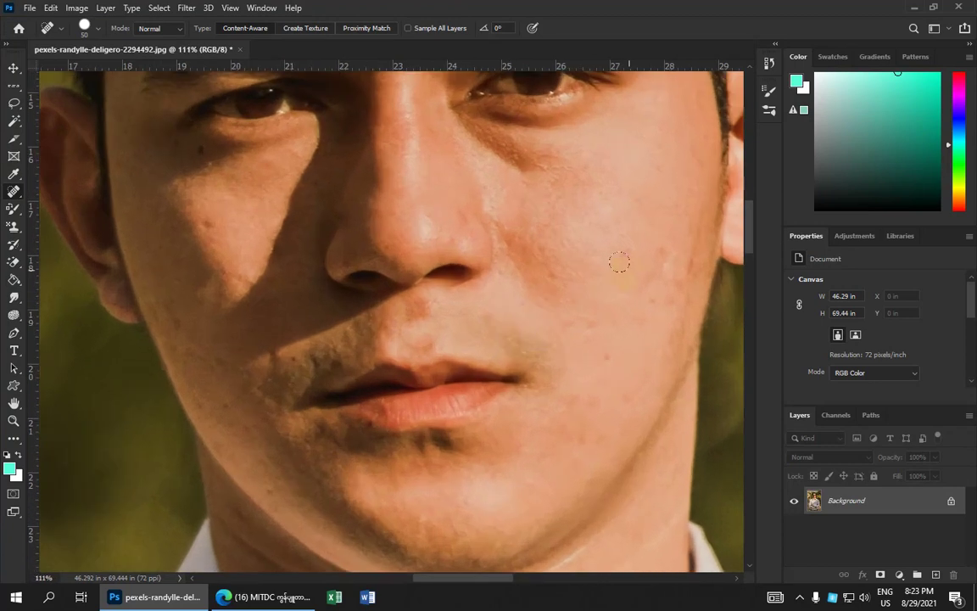
Step: Heal the right cheek, small spots near the nose and mouth corner, and a jaw blemish
left_click_drag(679, 253, 638, 282)
left_click(322, 276)
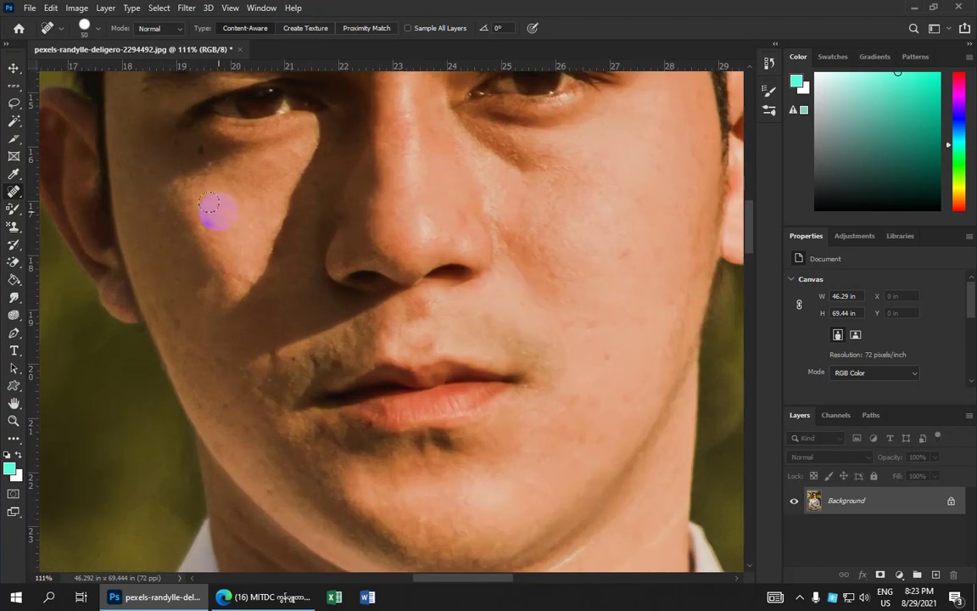
left_click(214, 290)
left_click(185, 190)
left_click(207, 164)
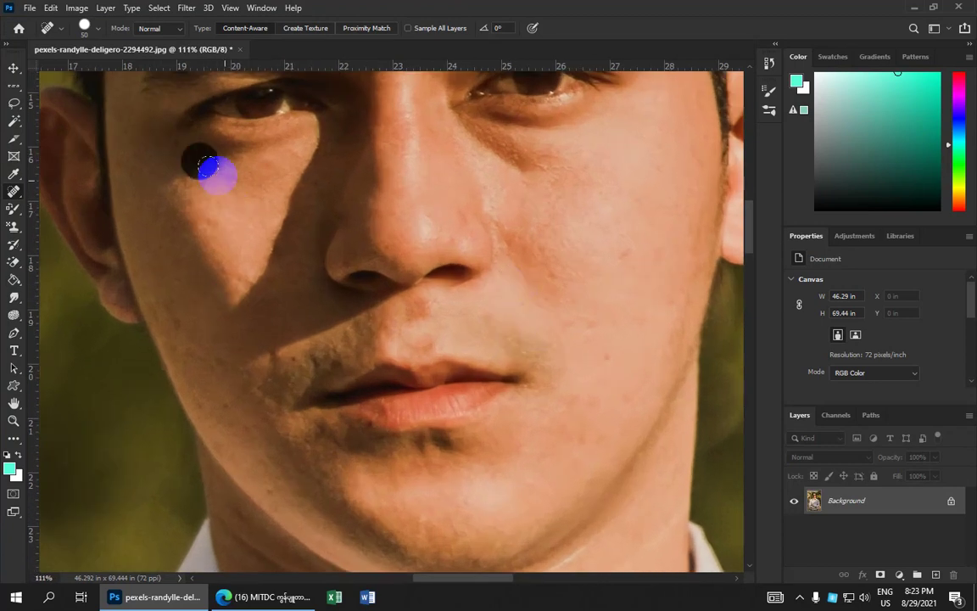
left_click(253, 390)
scroll(289, 407, "down", 1)
scroll(407, 446, "up", 2)
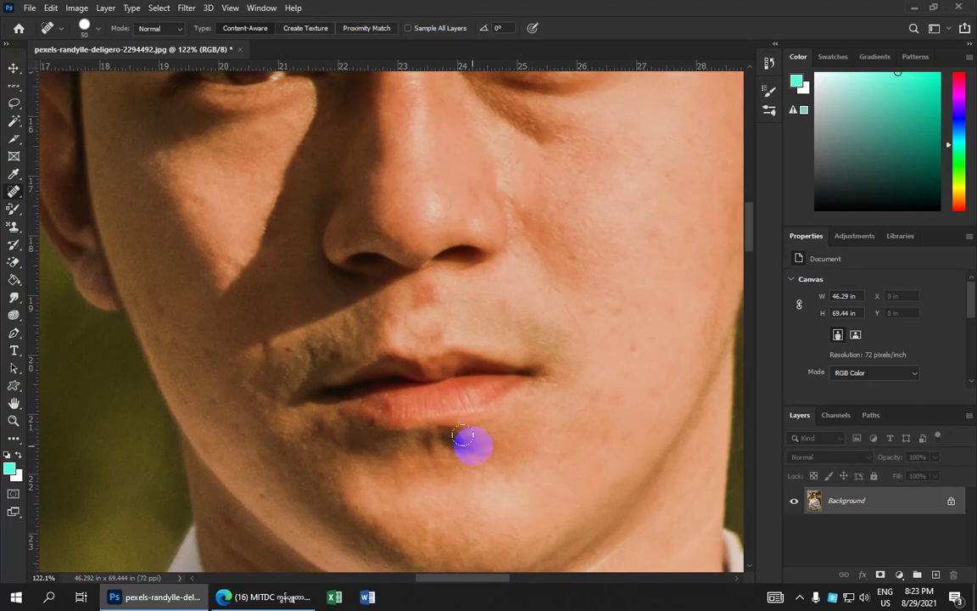
left_click_drag(465, 451, 447, 338)
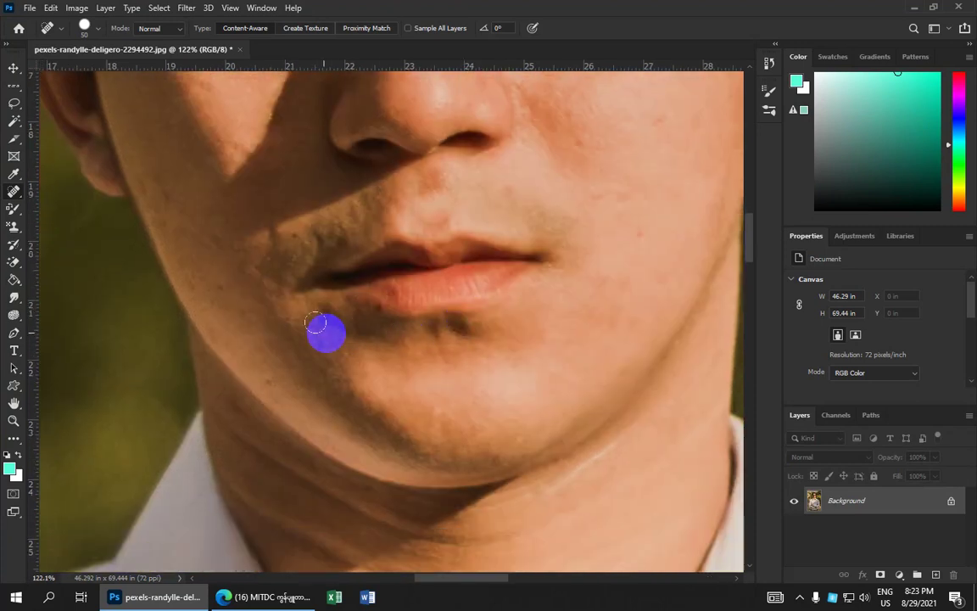
left_click_drag(285, 355, 326, 387)
Step: Heal marks on the shirt pocket, the sleeve near the watch and the forearm sleeve
scroll(483, 392, "down", 5)
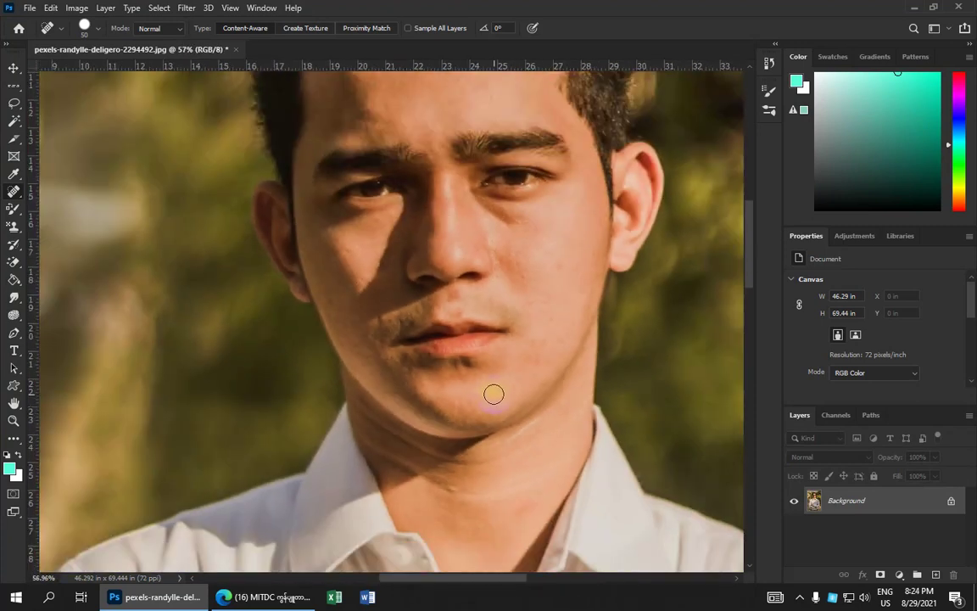
scroll(491, 400, "down", 1)
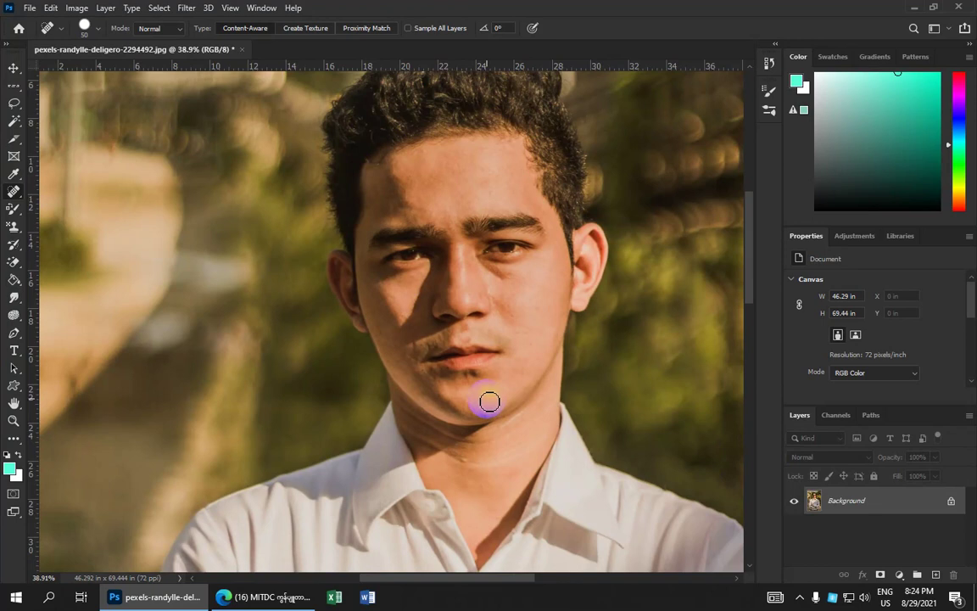
scroll(489, 402, "down", 2)
scroll(490, 402, "down", 1)
scroll(490, 404, "down", 1)
scroll(492, 407, "up", 1)
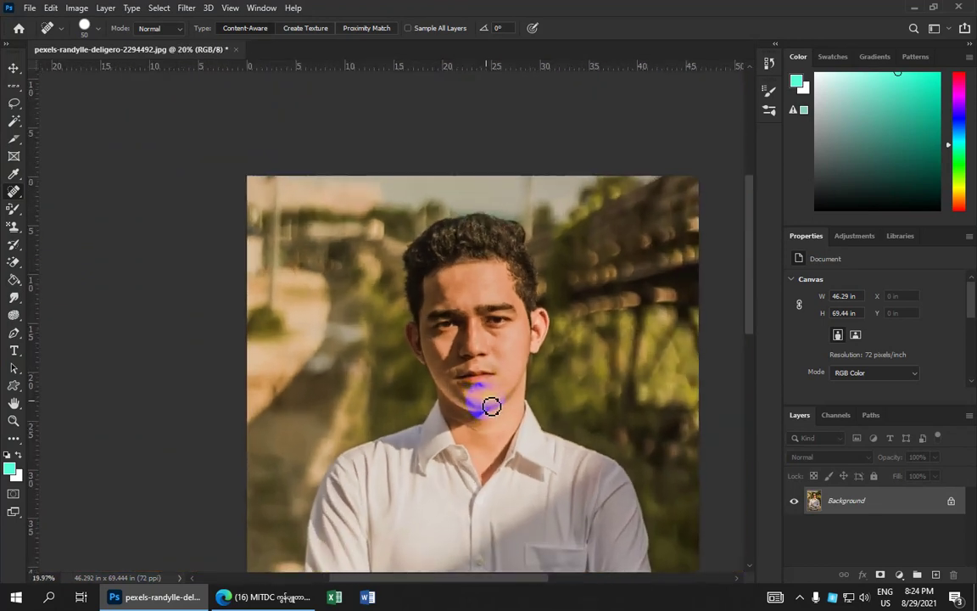
scroll(474, 398, "up", 1)
scroll(459, 284, "down", 2)
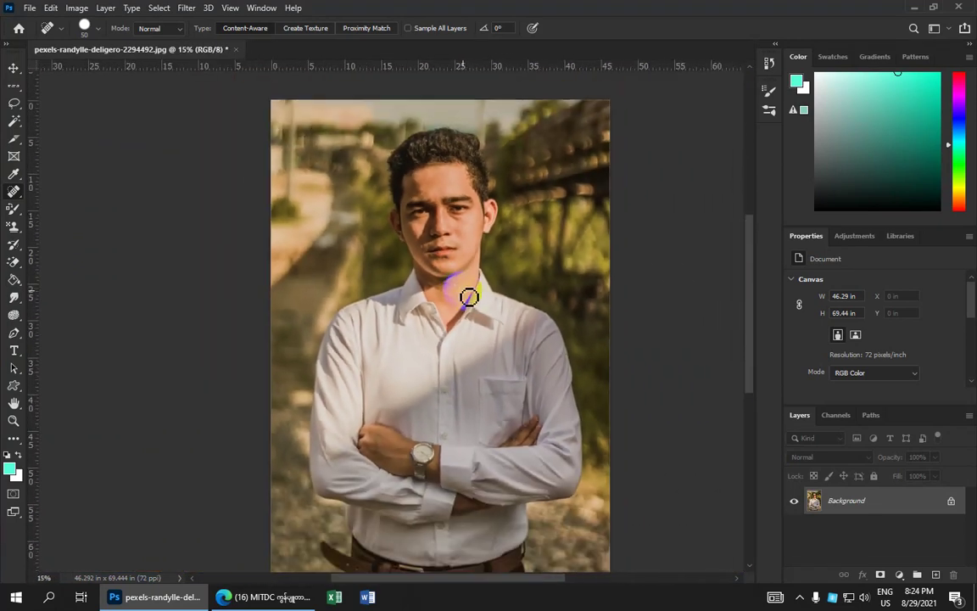
scroll(475, 314, "down", 1)
scroll(485, 347, "up", 1)
left_click_drag(450, 352, 437, 365)
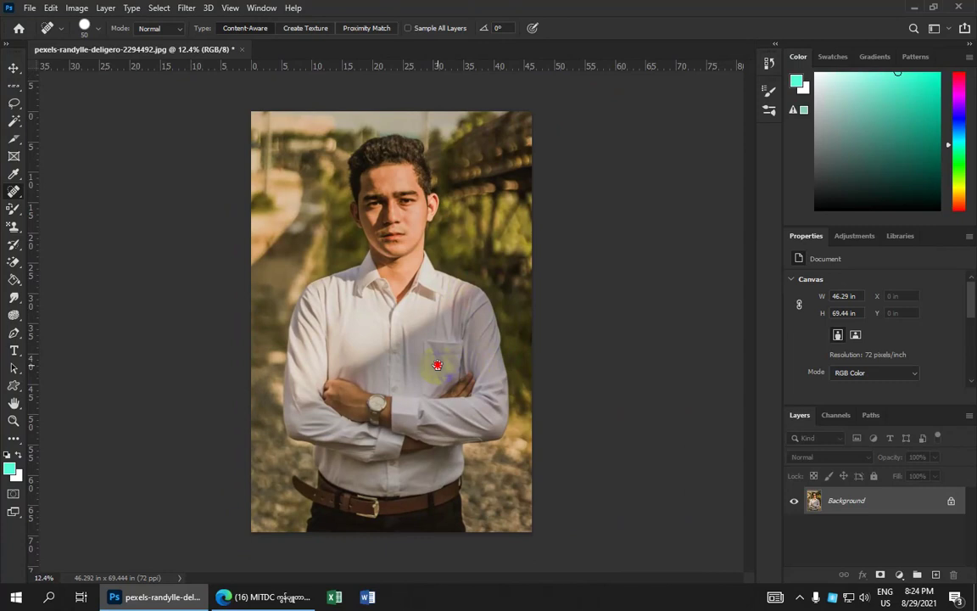
scroll(445, 371, "up", 2)
left_click(436, 392)
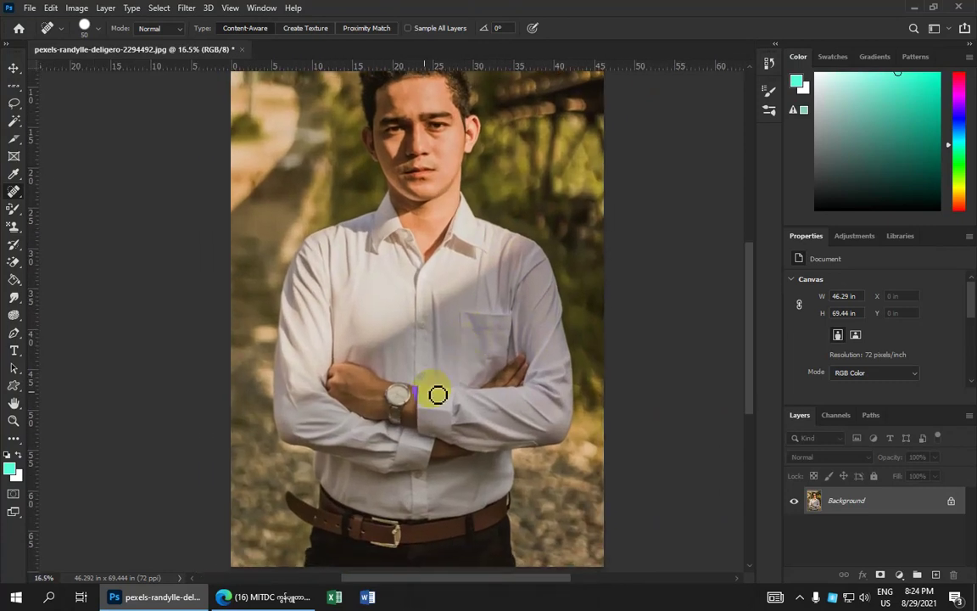
mouse_move(398, 170)
left_mouse_down()
mouse_move(415, 177)
mouse_move(391, 196)
left_mouse_up()
scroll(437, 219, "down", 1)
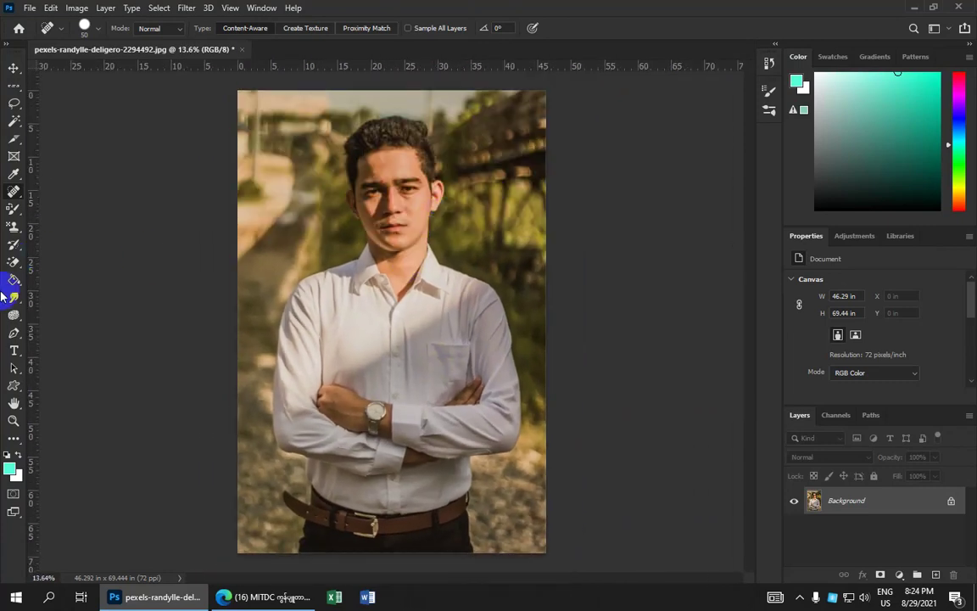
Step: Switch to the Pen tool and zoom in on the figure's left edge
left_click(12, 333)
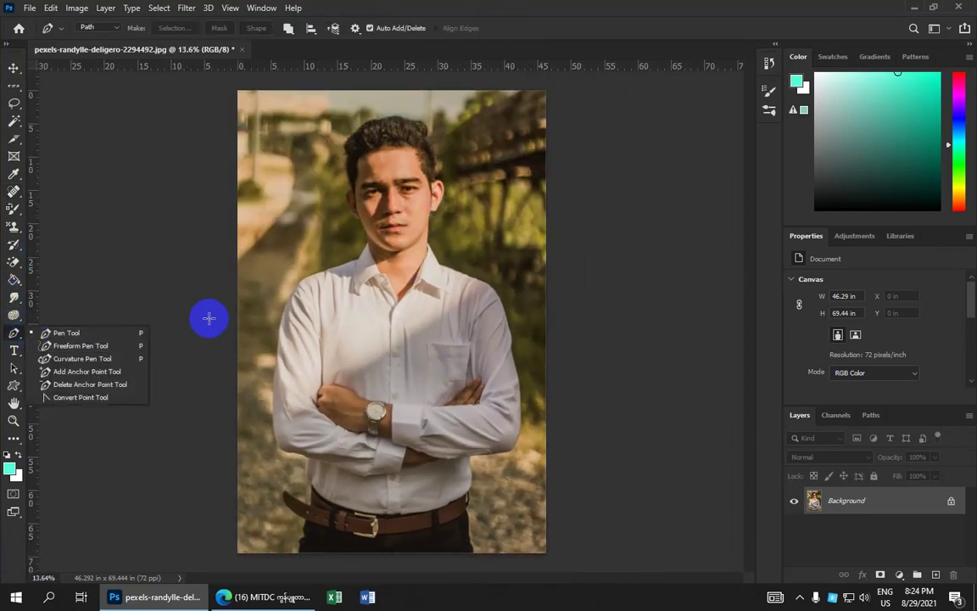
left_click(106, 333)
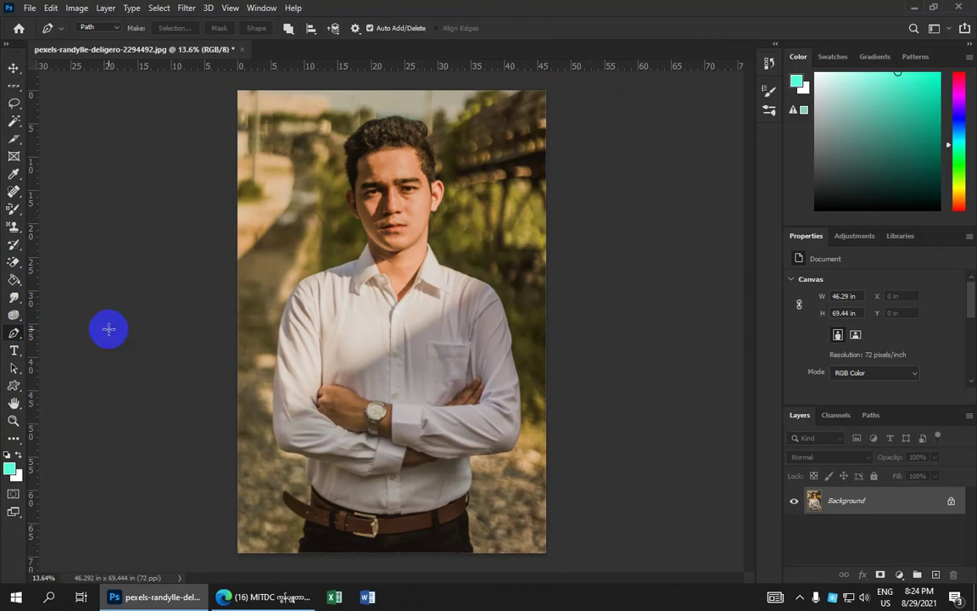
scroll(323, 329, "up", 2)
scroll(323, 329, "up", 1)
scroll(399, 201, "down", 2)
scroll(416, 201, "down", 1)
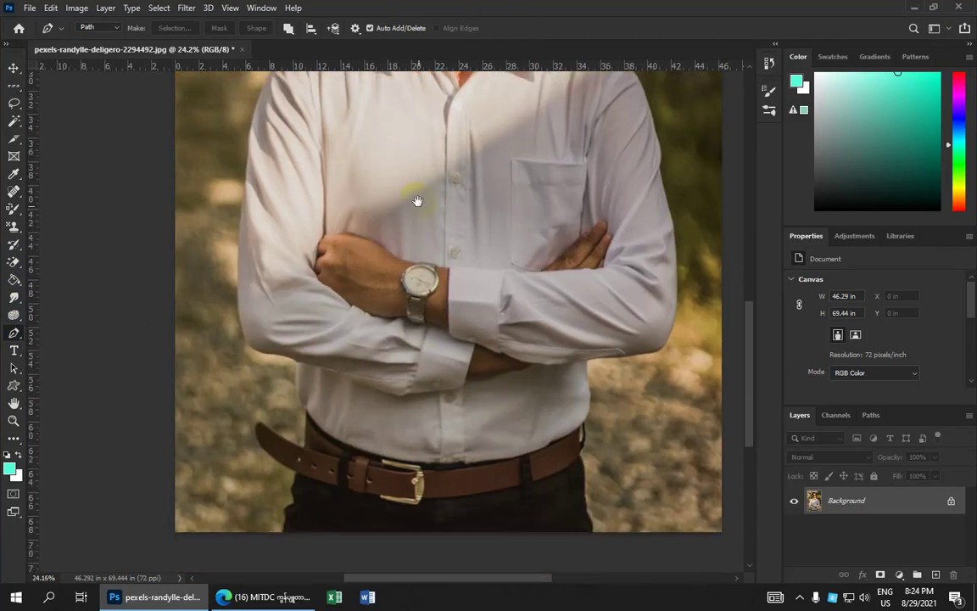
scroll(423, 183, "down", 1)
scroll(422, 183, "down", 1)
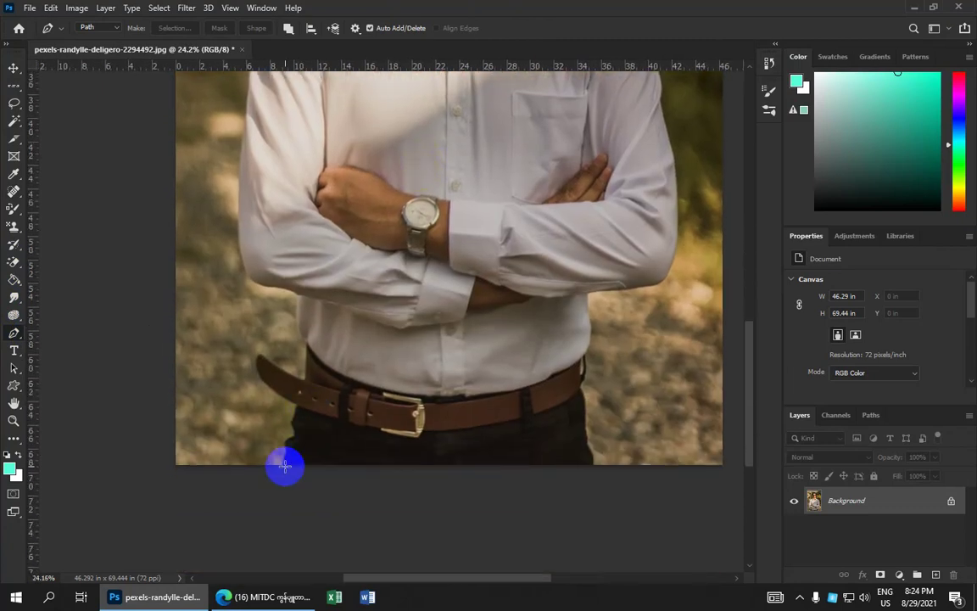
scroll(299, 458, "up", 1)
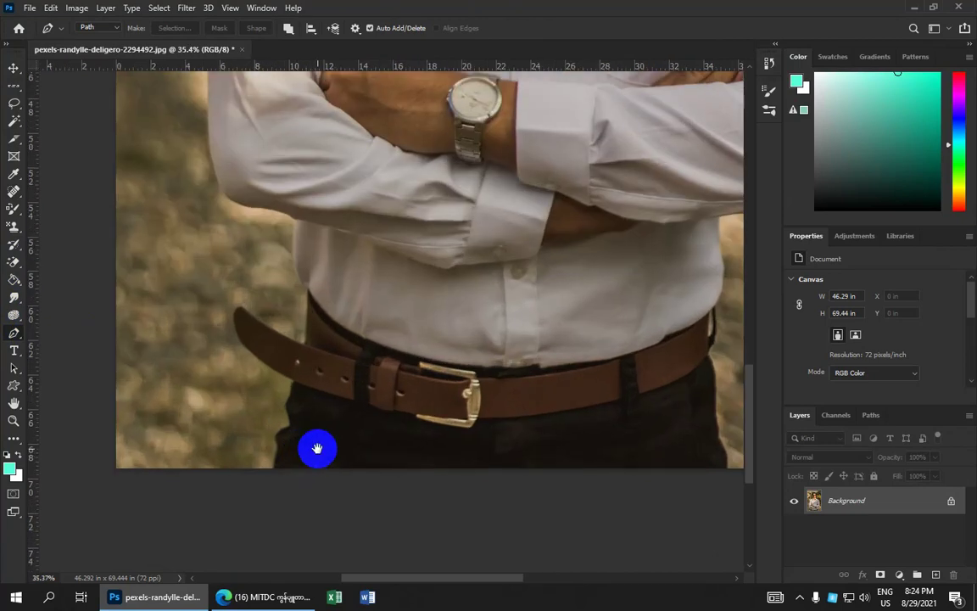
Step: Start the path at the trouser hem and place anchors up the trouser edge toward the belt tip
left_click(274, 469)
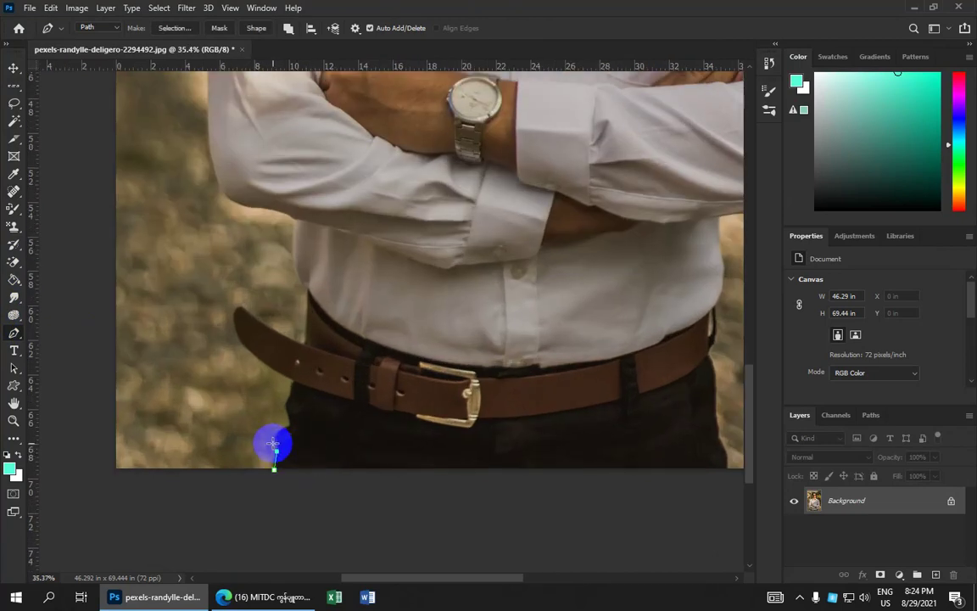
mouse_move(277, 449)
left_mouse_down()
mouse_move(272, 436)
mouse_move(298, 431)
mouse_move(280, 398)
left_mouse_up()
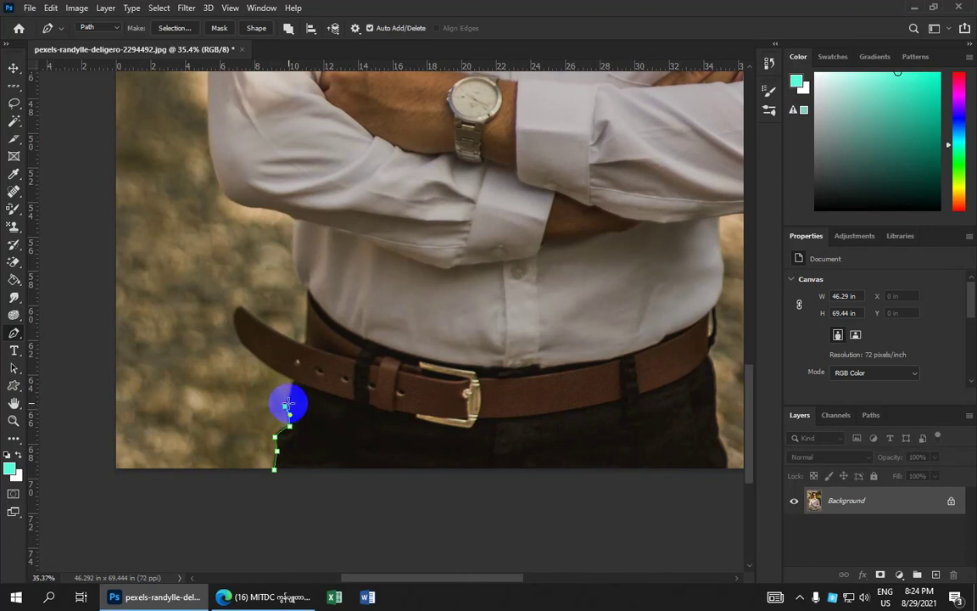
left_click(291, 398)
left_click(292, 386)
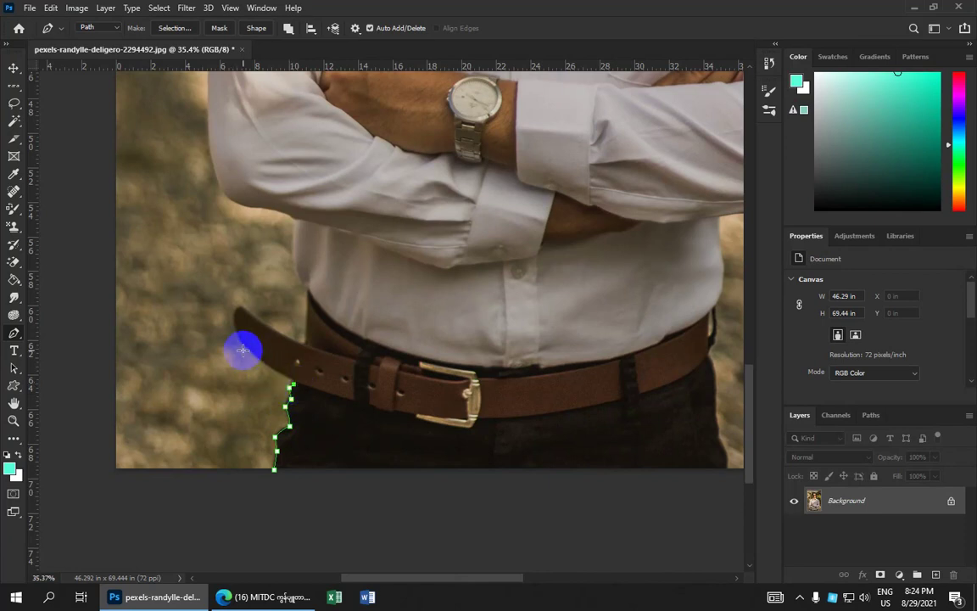
mouse_move(242, 345)
left_mouse_down()
mouse_move(224, 325)
mouse_move(263, 366)
left_mouse_up()
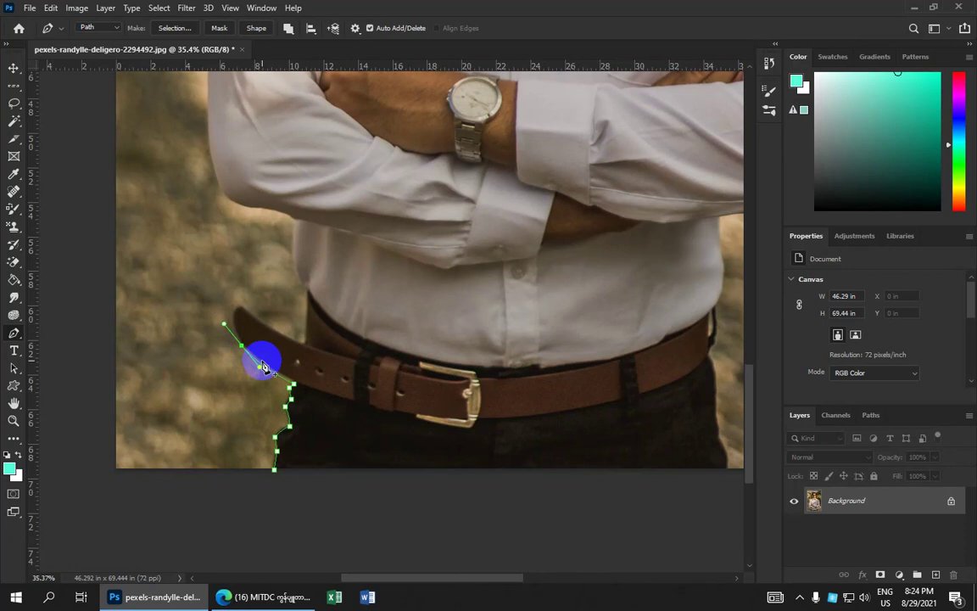
key("ctrl+z")
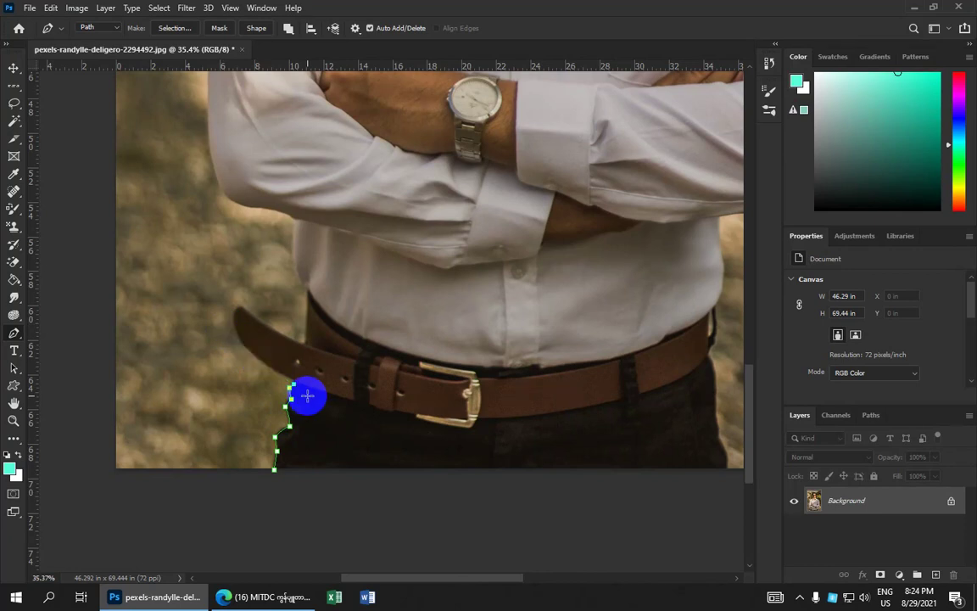
left_click(242, 344)
left_click_drag(242, 339, 235, 330)
Step: Shape a sharp-cornered curved anchor at the top of the belt tip
left_click_drag(305, 338, 358, 345)
scroll(358, 346, "up", 2)
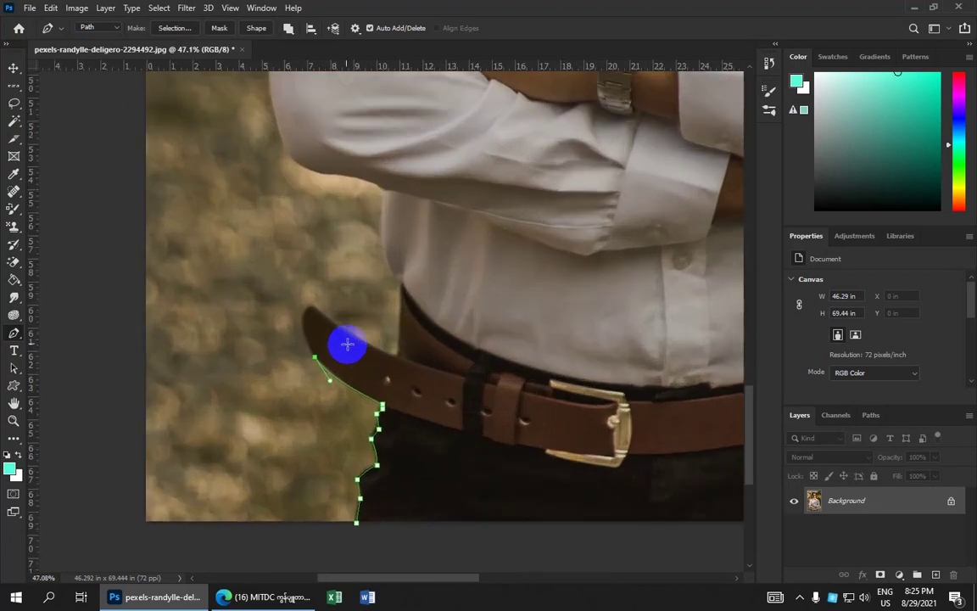
left_click_drag(307, 311, 311, 281)
left_click(307, 321)
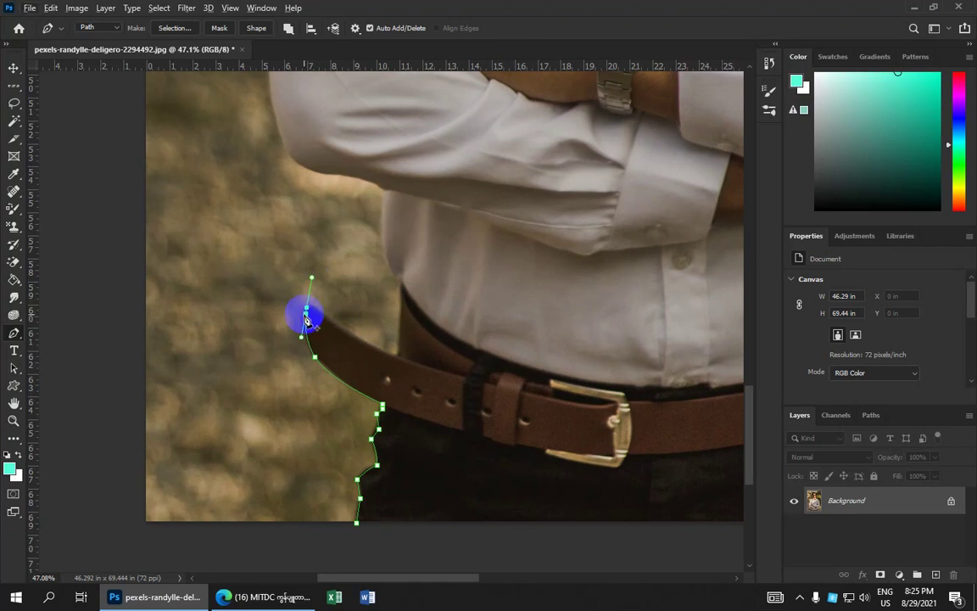
key("alt+f")
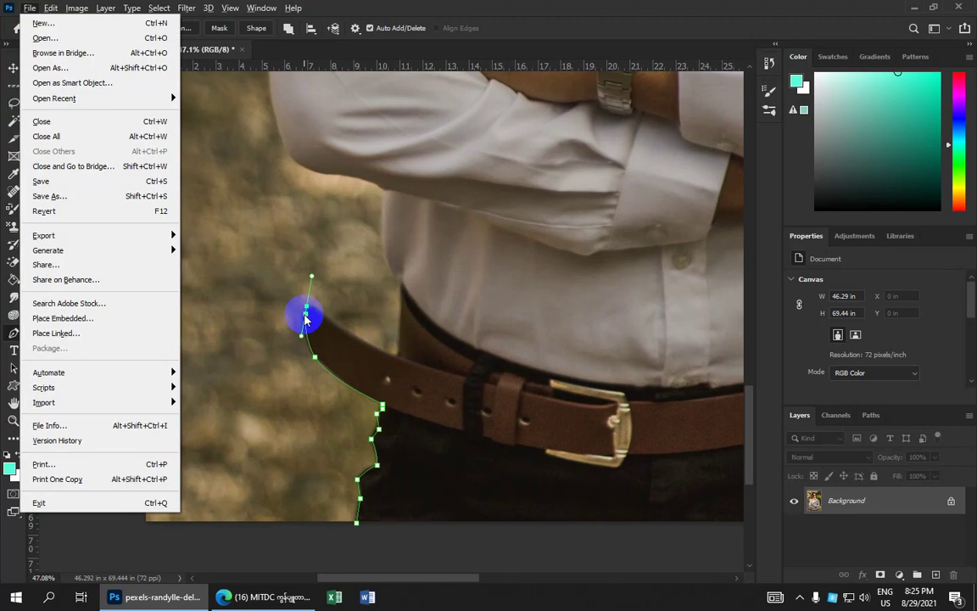
key("alt+h")
left_click_drag(306, 307, 262, 304)
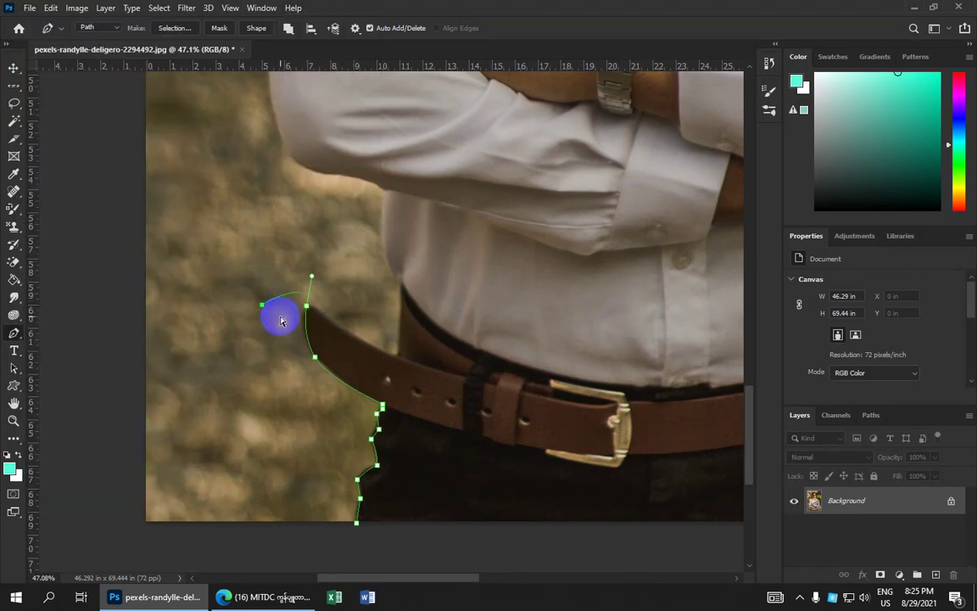
left_click_drag(282, 319, 307, 321)
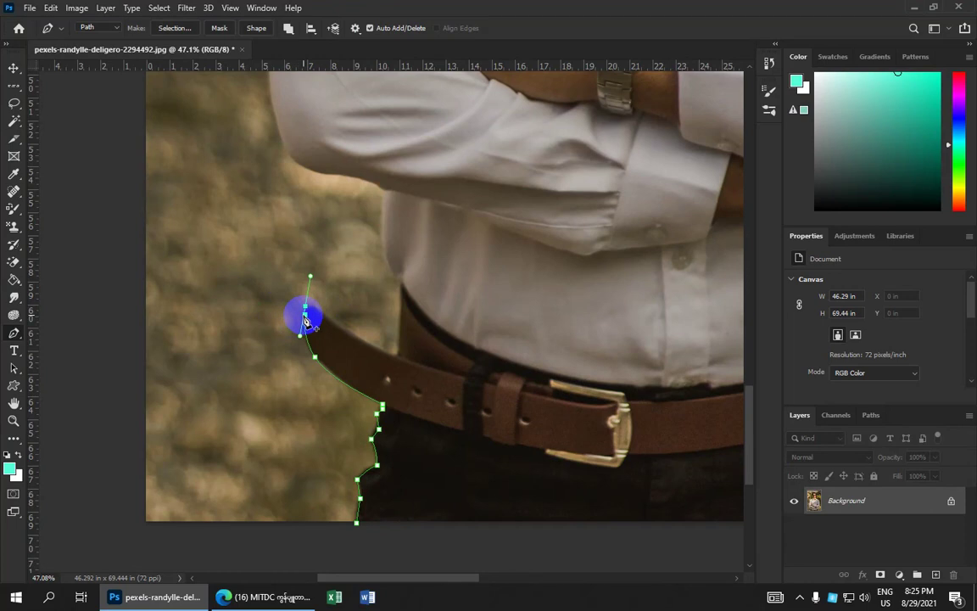
left_click(305, 306)
Step: Continue the path along the belt's top edge, up the shirt side and under the arm
left_click_drag(377, 350, 411, 362)
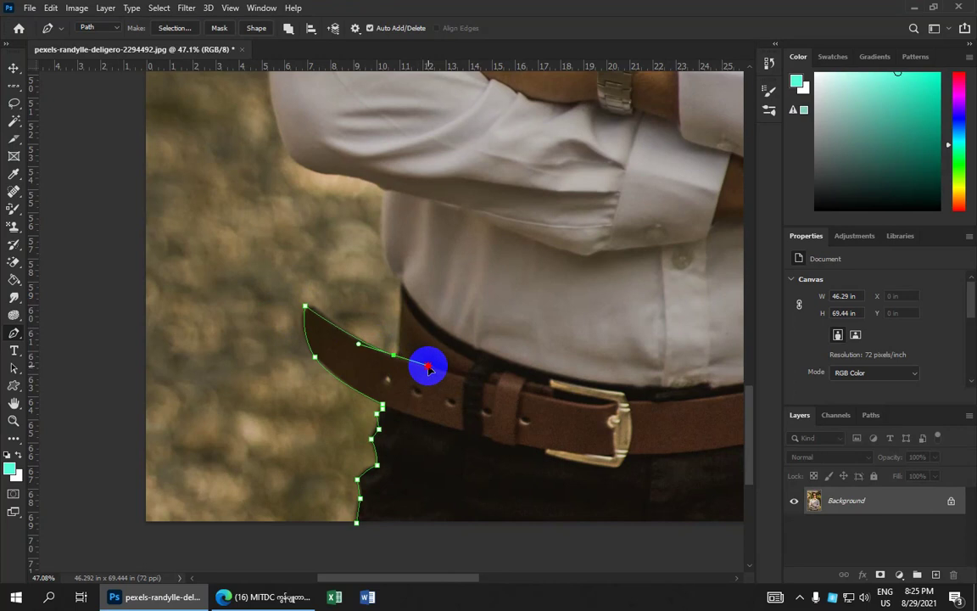
left_click_drag(411, 361, 428, 365)
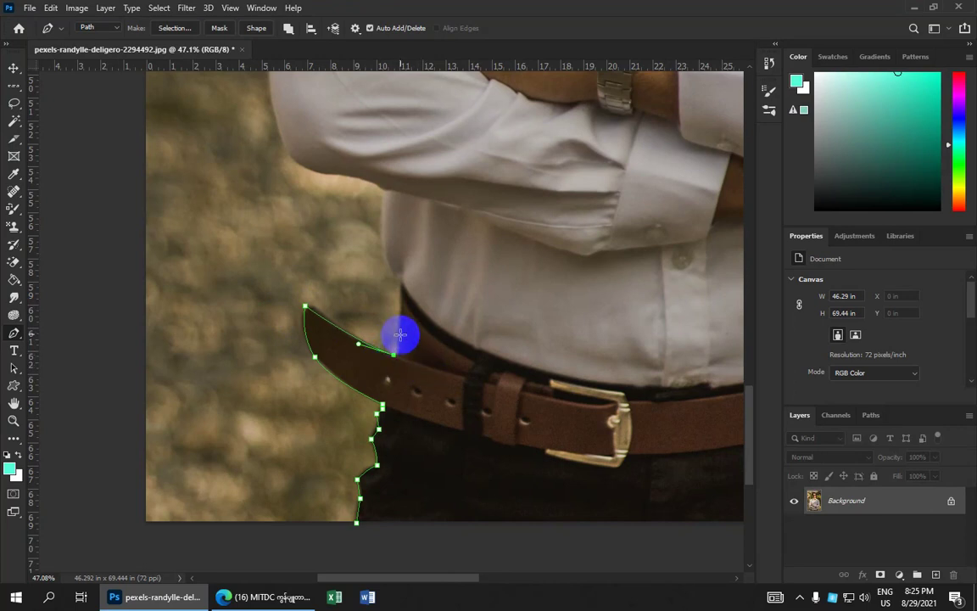
left_click_drag(401, 290, 400, 220)
mouse_move(404, 283)
left_mouse_down()
mouse_move(465, 332)
mouse_move(468, 291)
left_mouse_up()
left_click(472, 307)
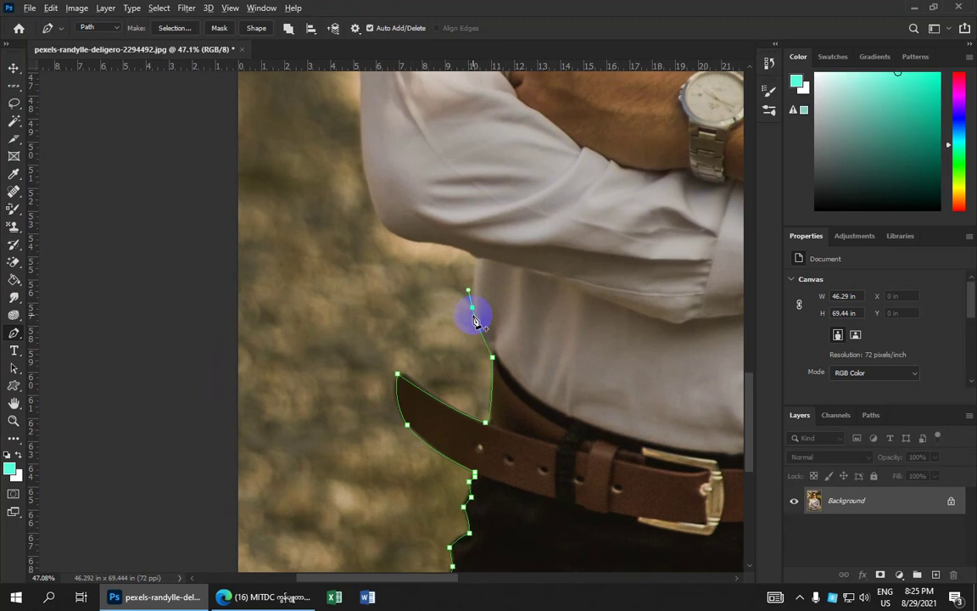
left_click(477, 259)
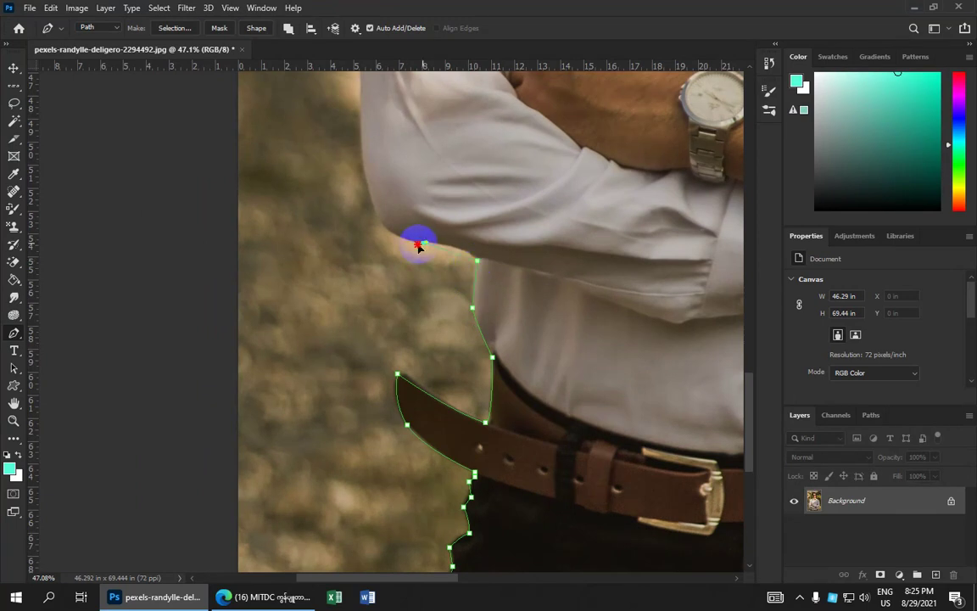
left_click_drag(419, 246, 373, 235)
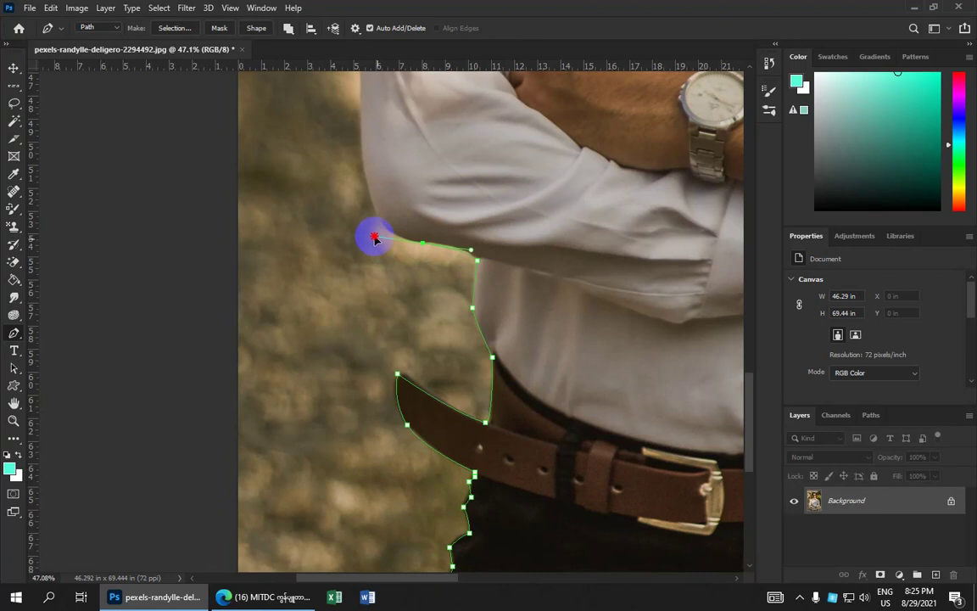
left_click(423, 244, "alt")
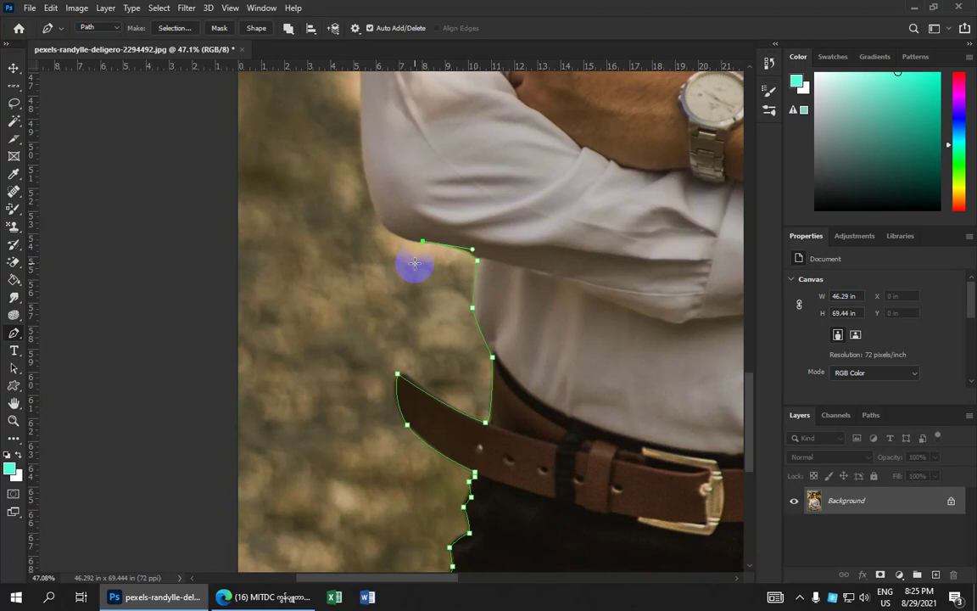
mouse_move(378, 221)
left_mouse_down()
mouse_move(370, 201)
mouse_move(364, 207)
mouse_move(458, 288)
left_mouse_up()
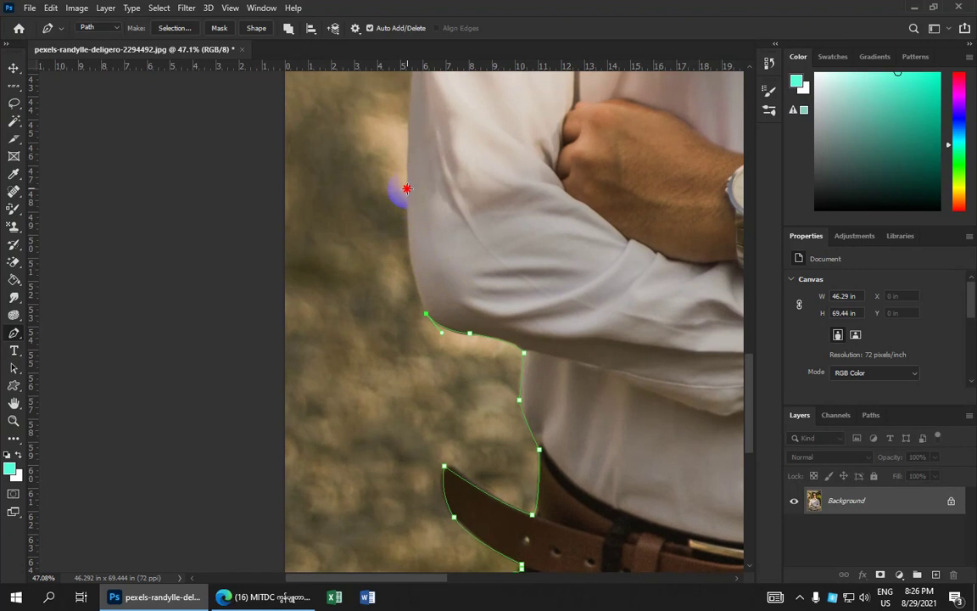
Step: Smooth the arm curve and add anchors up the sleeve's outer edge
left_click_drag(407, 132, 408, 92)
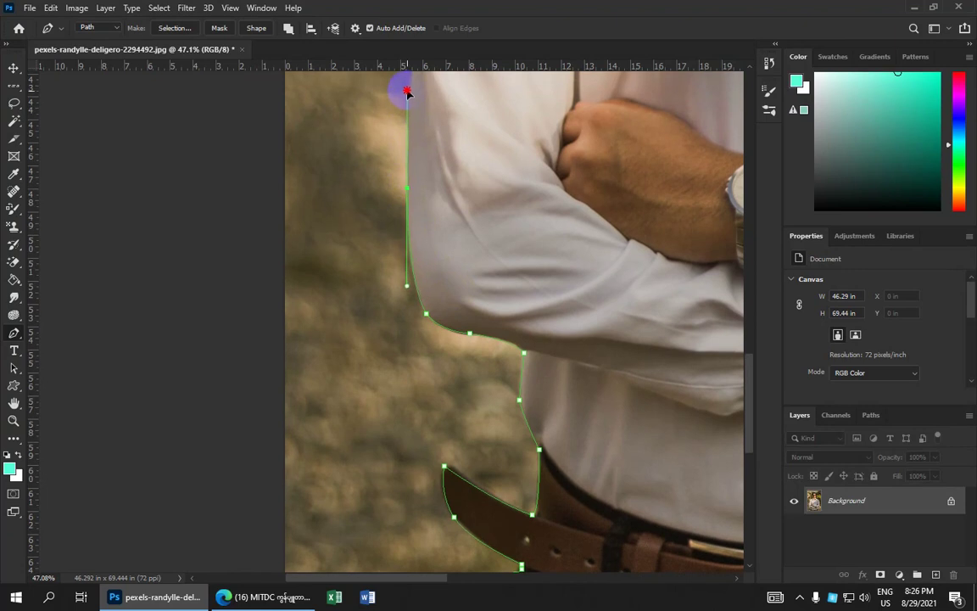
left_click(411, 187)
scroll(424, 195, "up", 3)
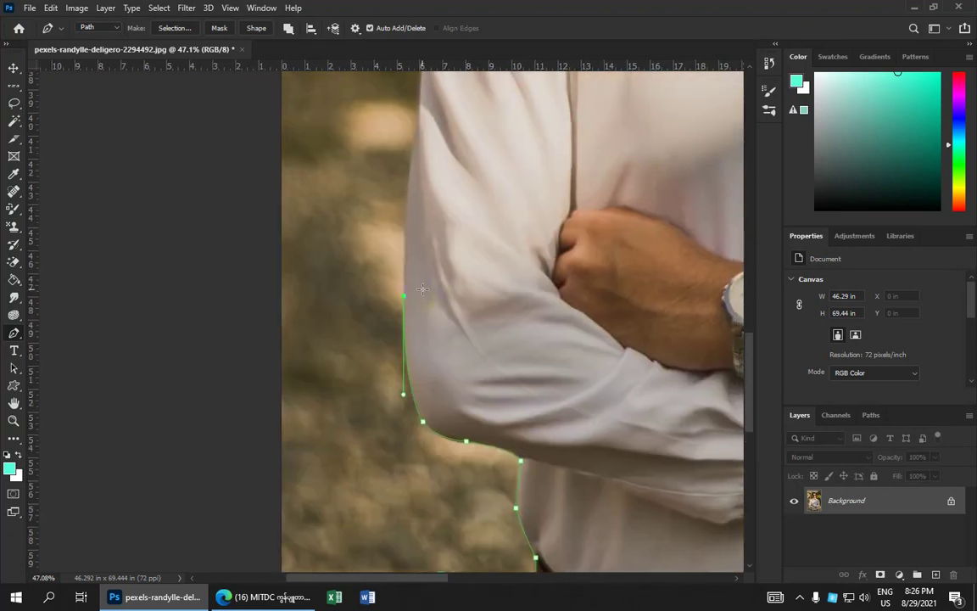
left_click(411, 170)
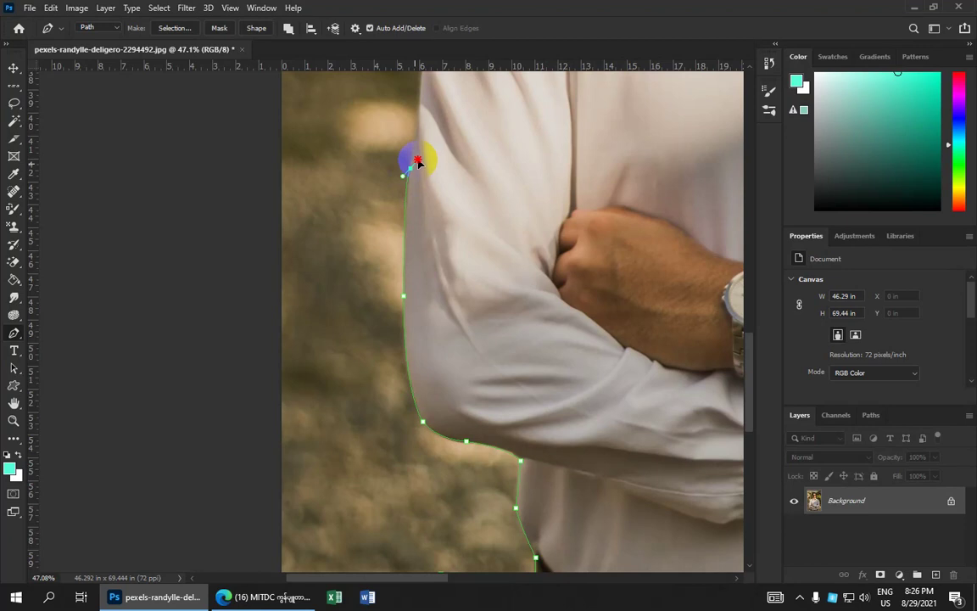
left_click(413, 150)
left_click_drag(414, 150, 413, 164)
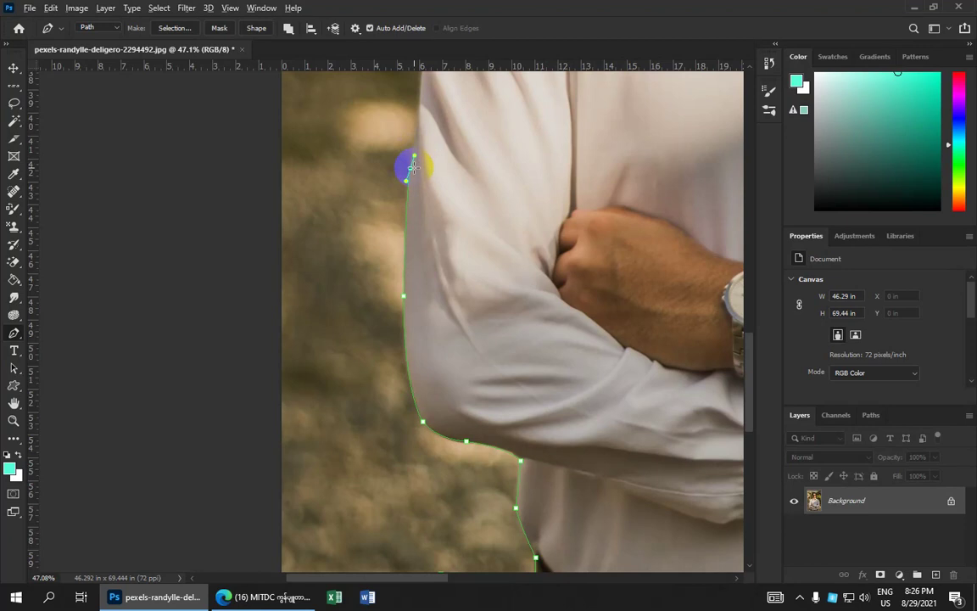
scroll(409, 169, "up", 5)
scroll(425, 234, "up", 4)
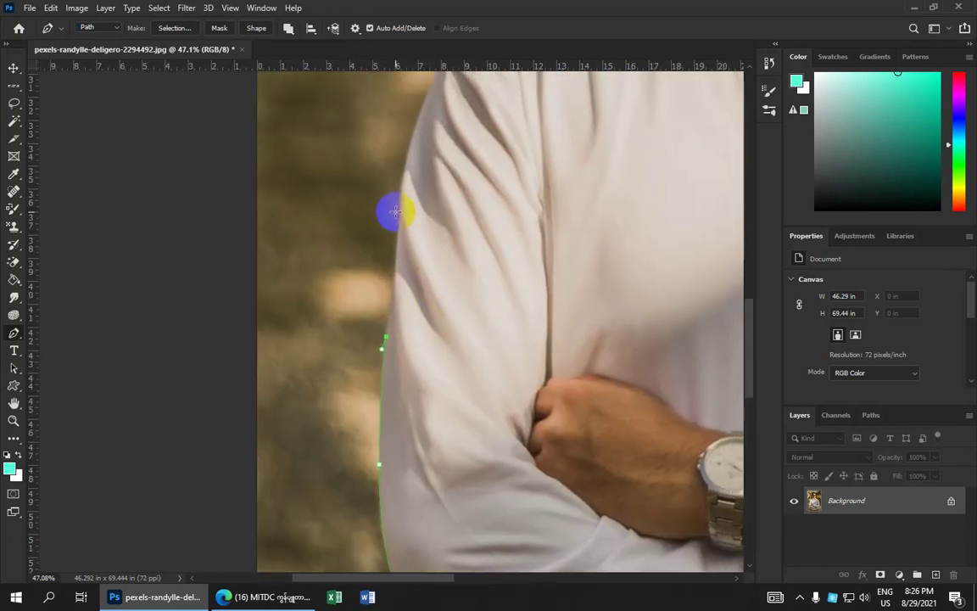
left_click_drag(399, 197, 400, 208)
scroll(399, 255, "up", 4)
scroll(407, 266, "up", 2)
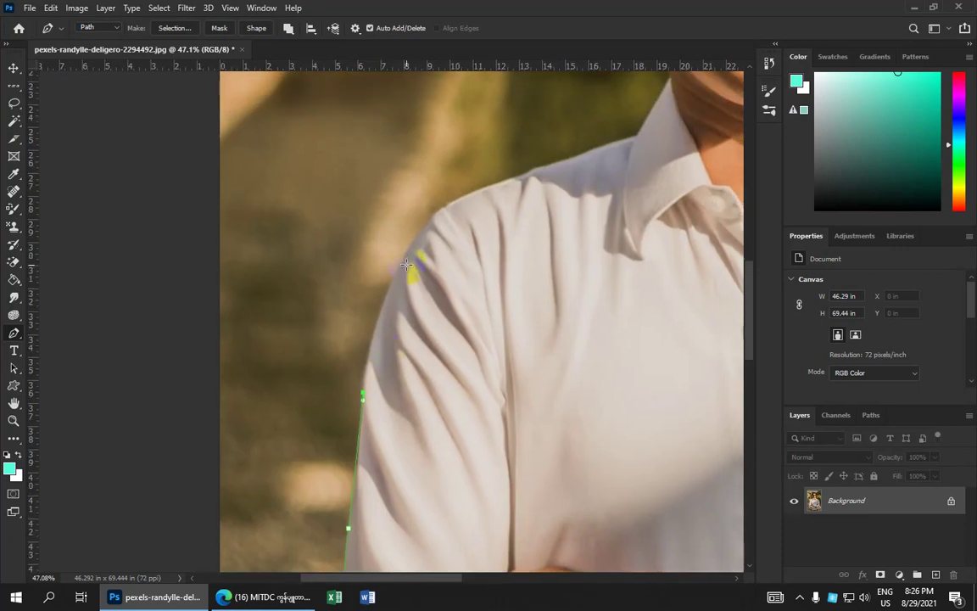
Step: Curve the path over the top of the sleeve and along the shoulder toward the collar
left_click_drag(405, 252, 438, 200)
mouse_move(528, 173)
left_mouse_down()
mouse_move(613, 161)
mouse_move(642, 144)
left_mouse_up()
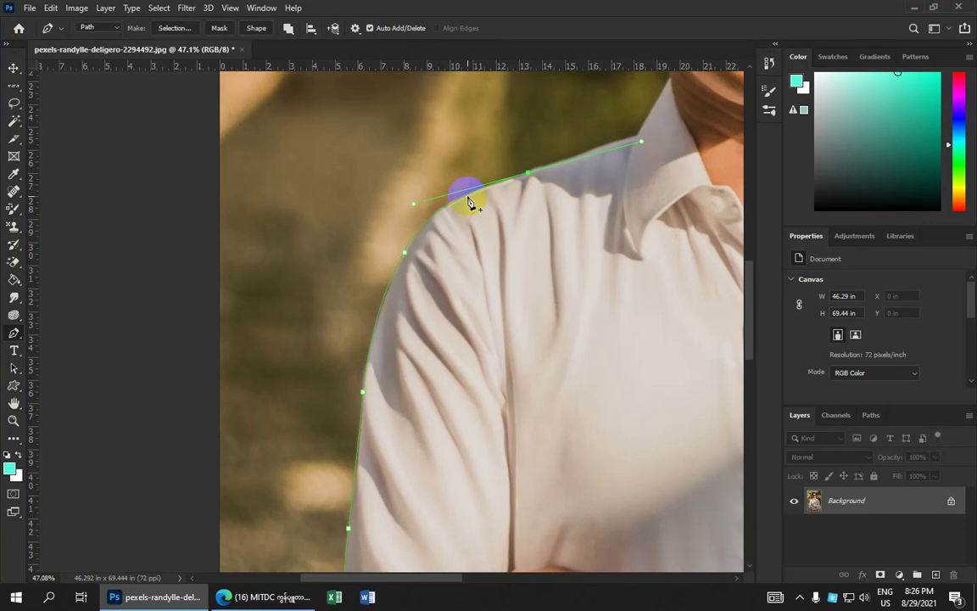
left_click(523, 179, "alt")
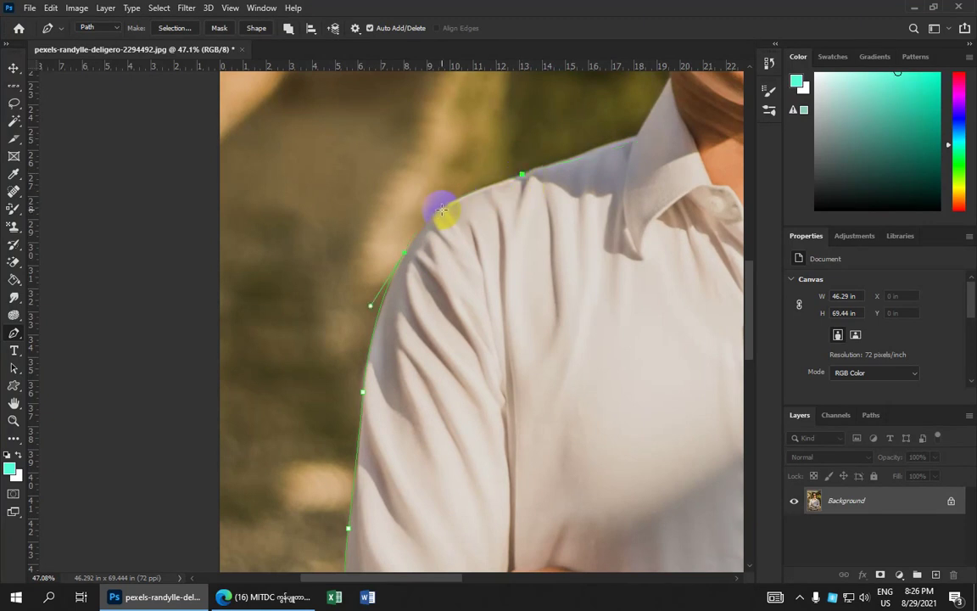
mouse_move(443, 207)
left_mouse_down()
mouse_move(462, 198)
mouse_move(428, 238)
left_mouse_up()
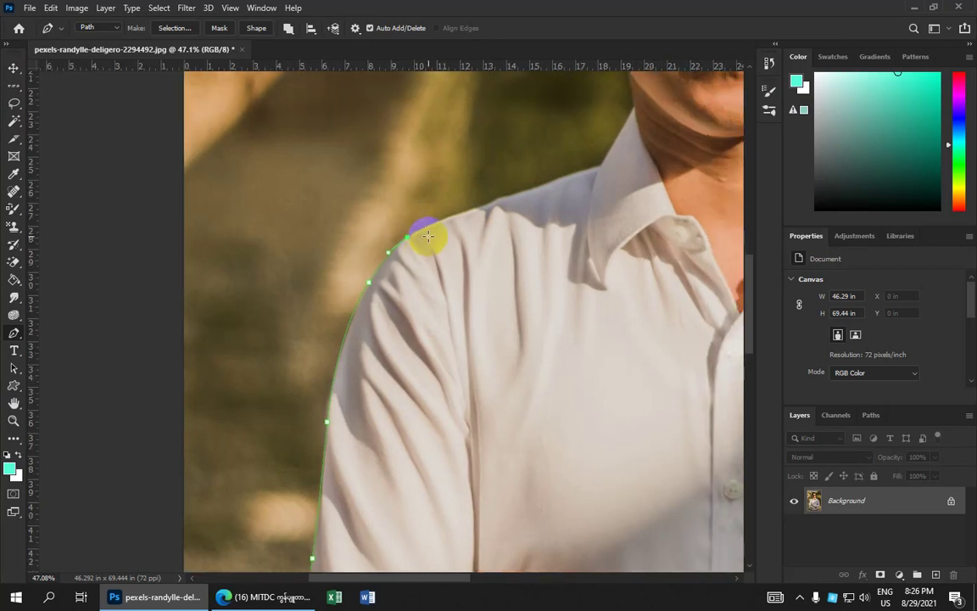
mouse_move(494, 203)
left_mouse_down()
mouse_move(539, 191)
mouse_move(466, 239)
left_mouse_up()
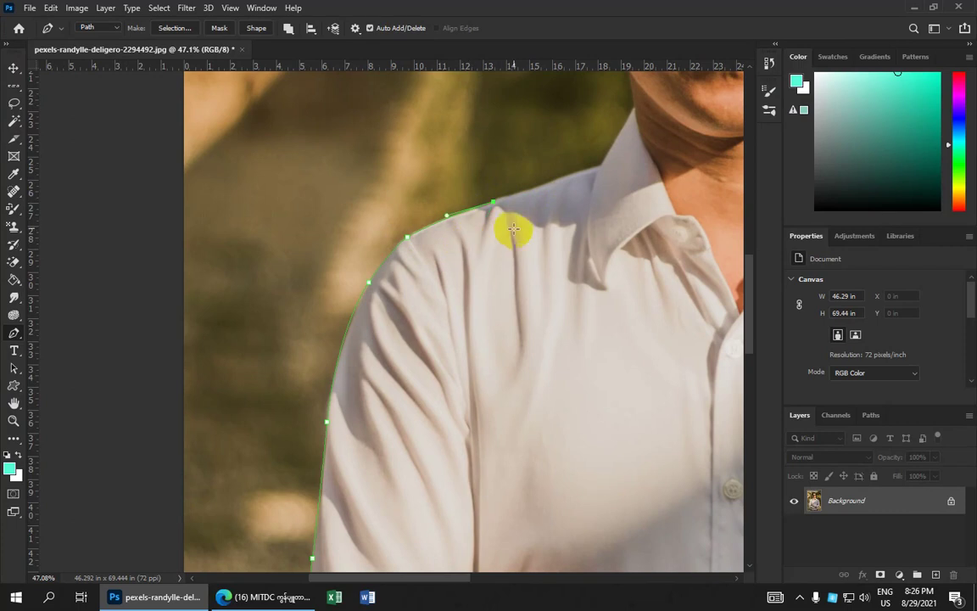
left_click_drag(470, 247, 476, 228)
Step: Carry the path from the shoulder up the collar to the neck, ending in a sharp corner
scroll(475, 244, "right", 3)
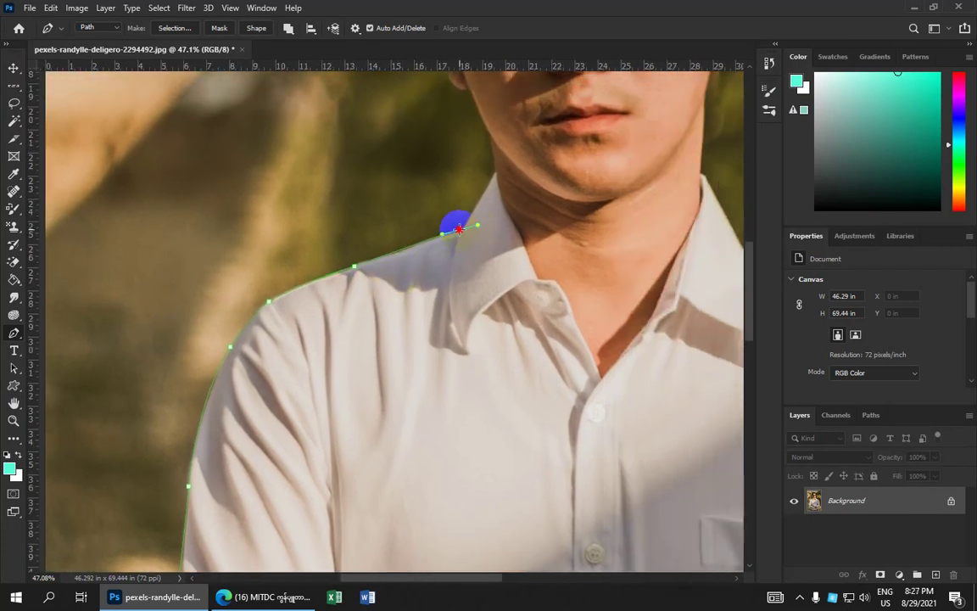
left_click(459, 229)
left_click_drag(492, 176, 497, 165)
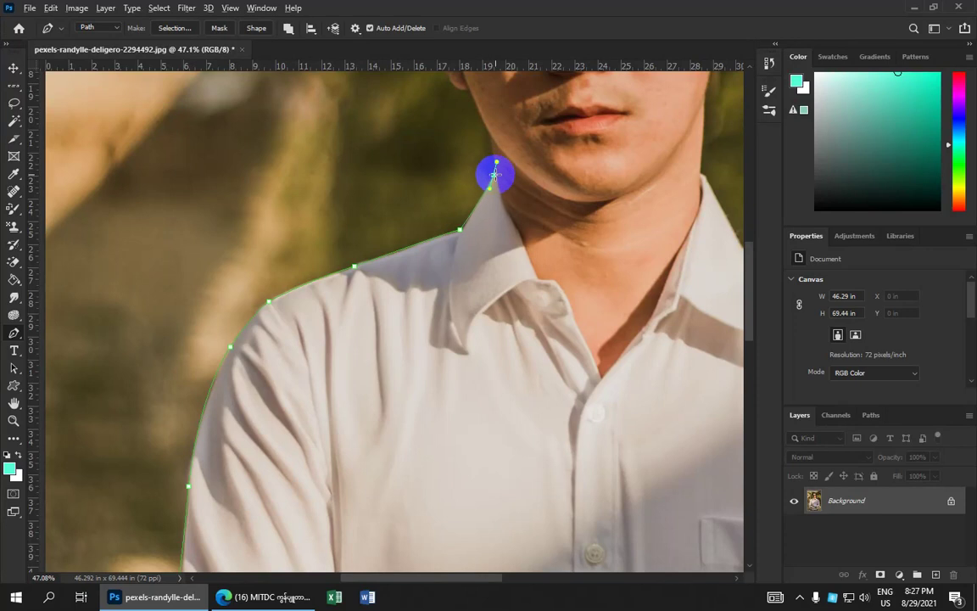
mouse_move(506, 175)
left_mouse_down()
mouse_move(515, 225)
mouse_move(496, 170)
left_mouse_up()
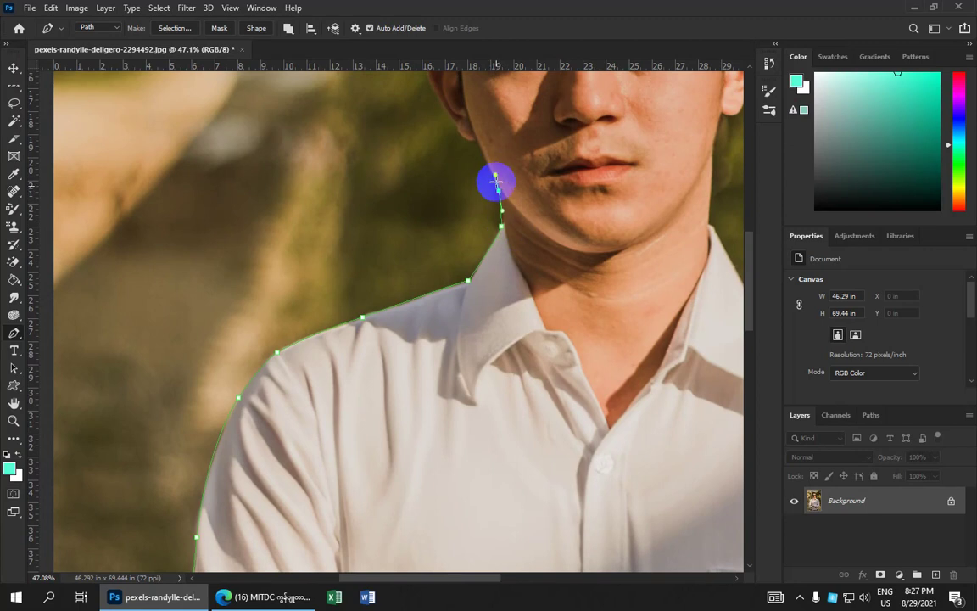
mouse_move(500, 190)
left_mouse_down()
mouse_move(543, 227)
mouse_move(543, 204)
left_mouse_up()
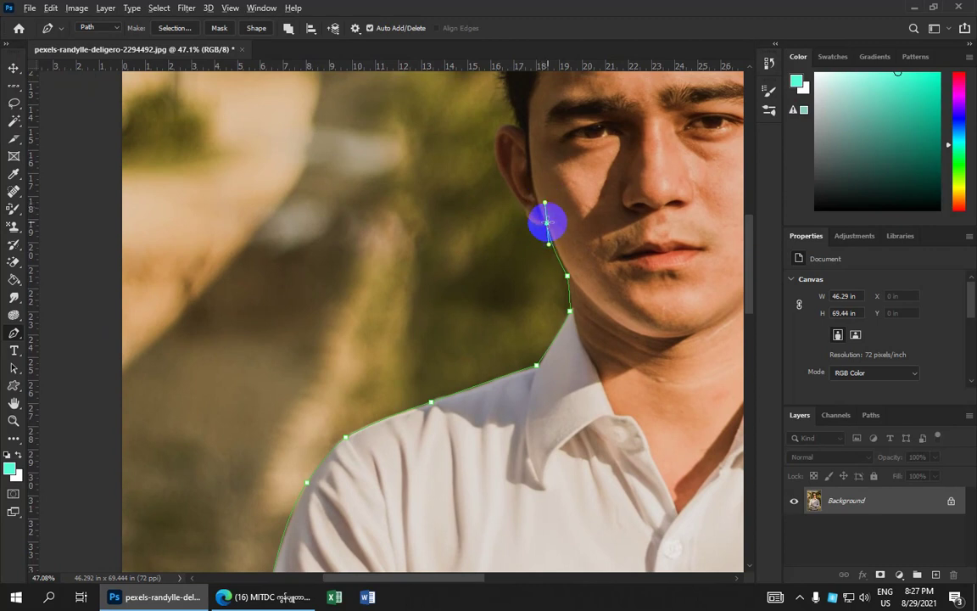
left_click(547, 222, "alt")
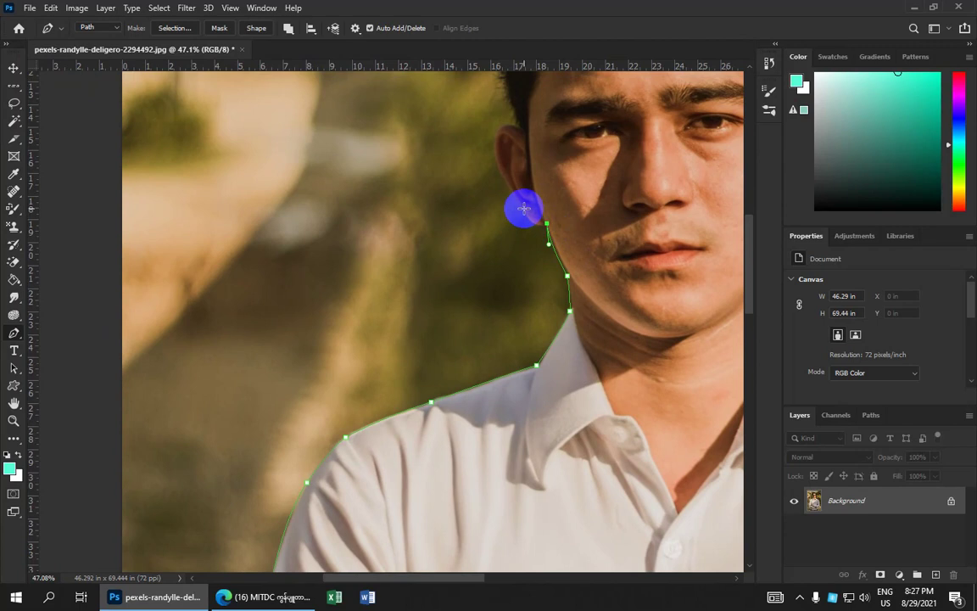
Step: Wrap curved anchors around the ear and end the path in the hair above it
mouse_move(527, 219)
left_mouse_down()
mouse_move(522, 199)
mouse_move(524, 210)
left_mouse_up()
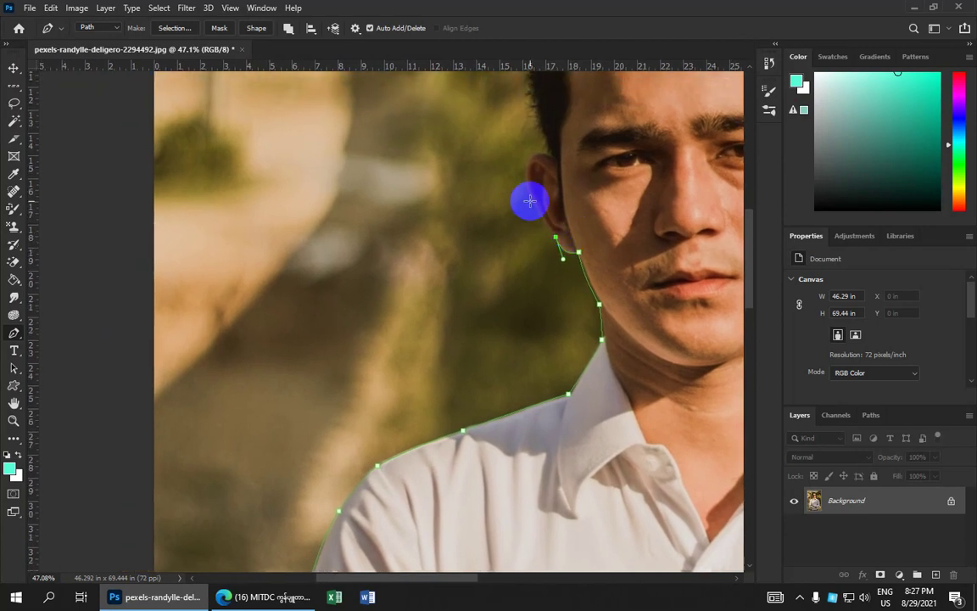
mouse_move(533, 202)
left_mouse_down()
mouse_move(525, 194)
mouse_move(531, 203)
left_mouse_up()
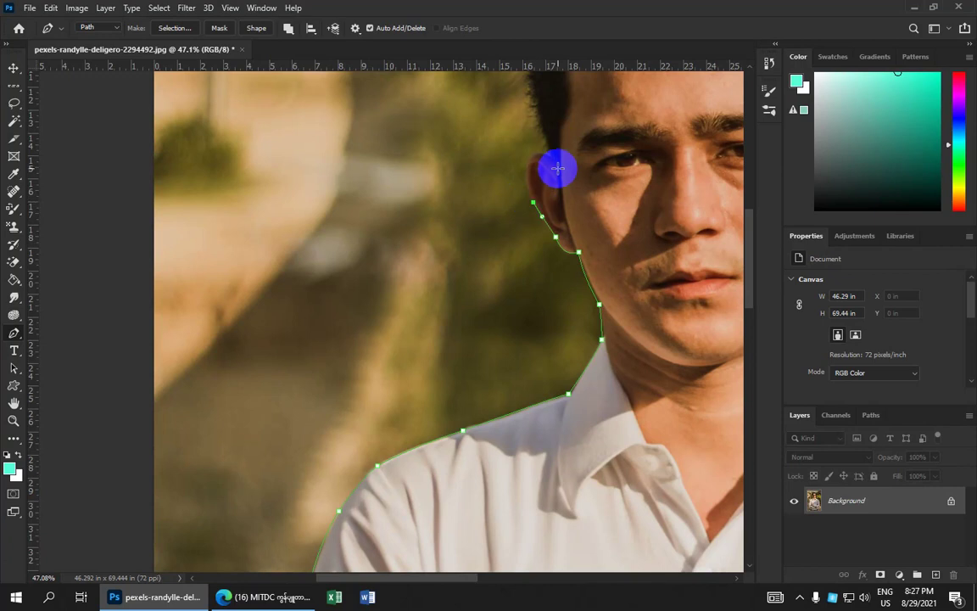
left_click_drag(553, 161, 596, 195)
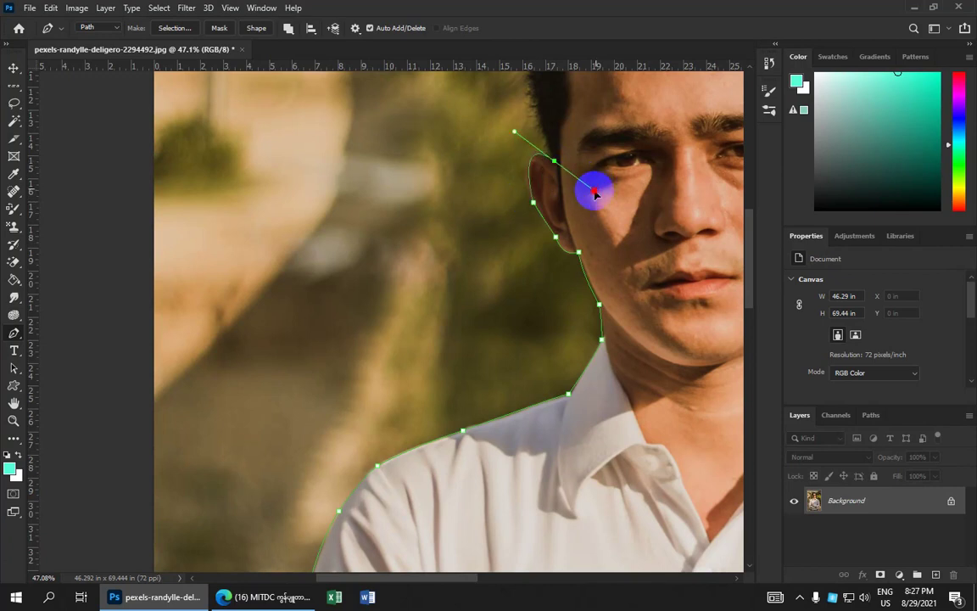
left_click_drag(595, 196, 601, 184)
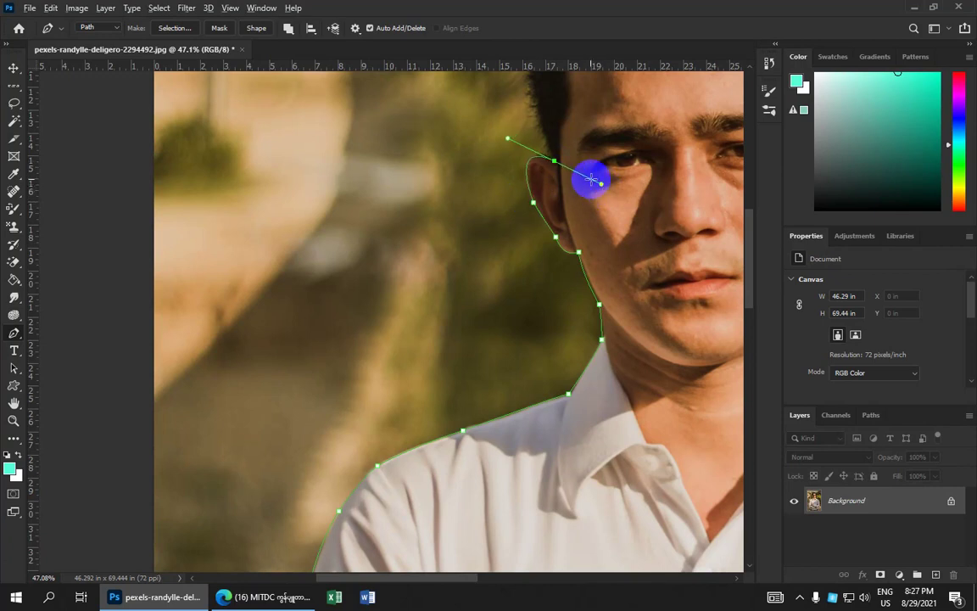
left_click(553, 161)
scroll(560, 165, "up", 1)
scroll(552, 221, "up", 1)
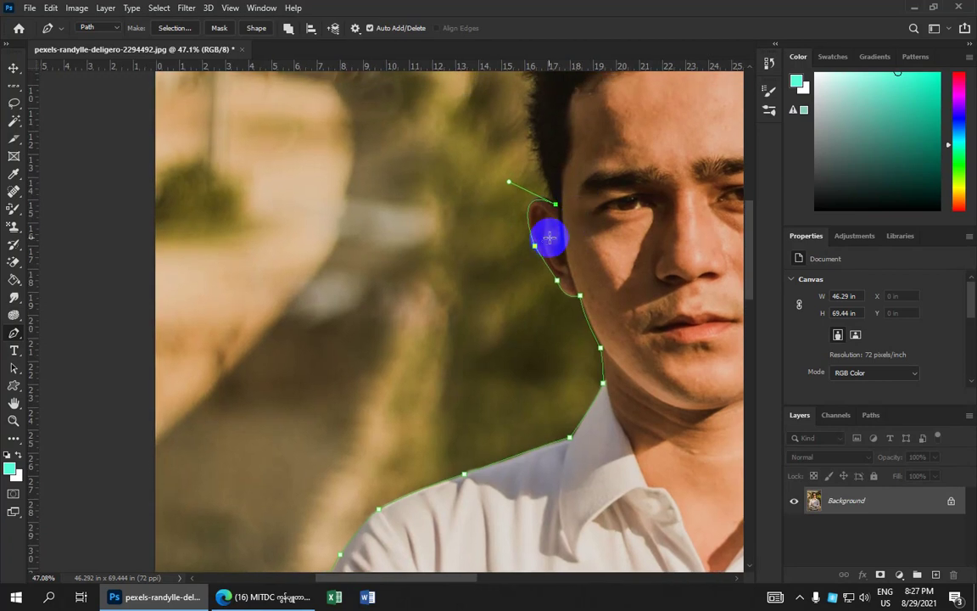
left_click_drag(548, 241, 554, 204)
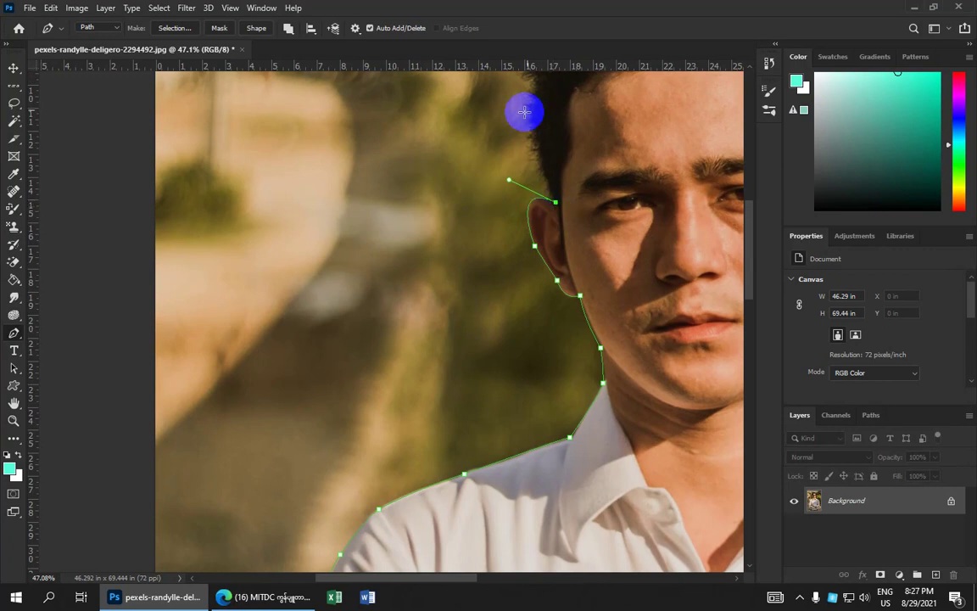
left_click_drag(529, 124, 532, 95)
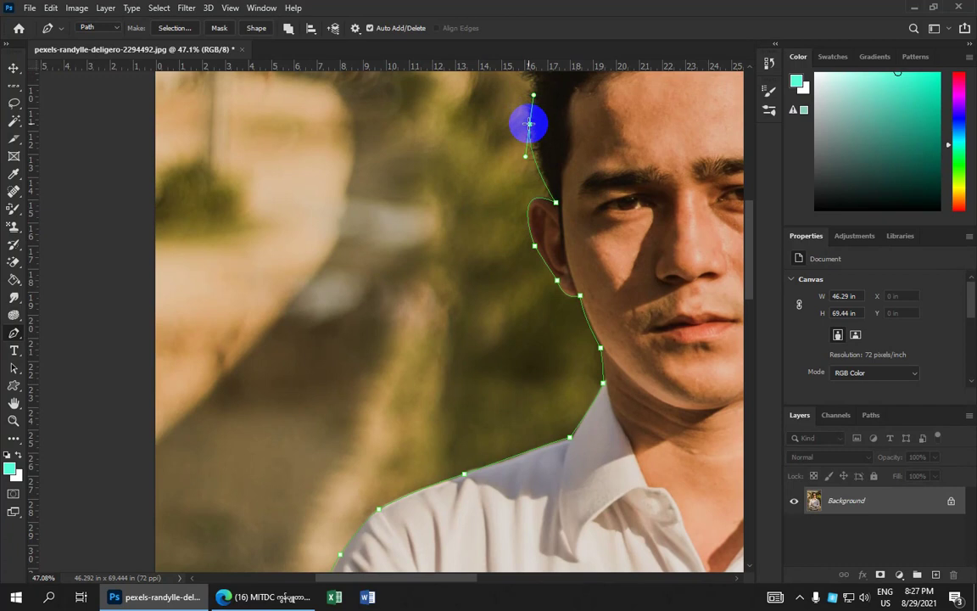
Step: Extend the outline path along the side and over the top of the hair
scroll(535, 135, "up", 1)
scroll(534, 144, "up", 1)
scroll(523, 202, "down", 1)
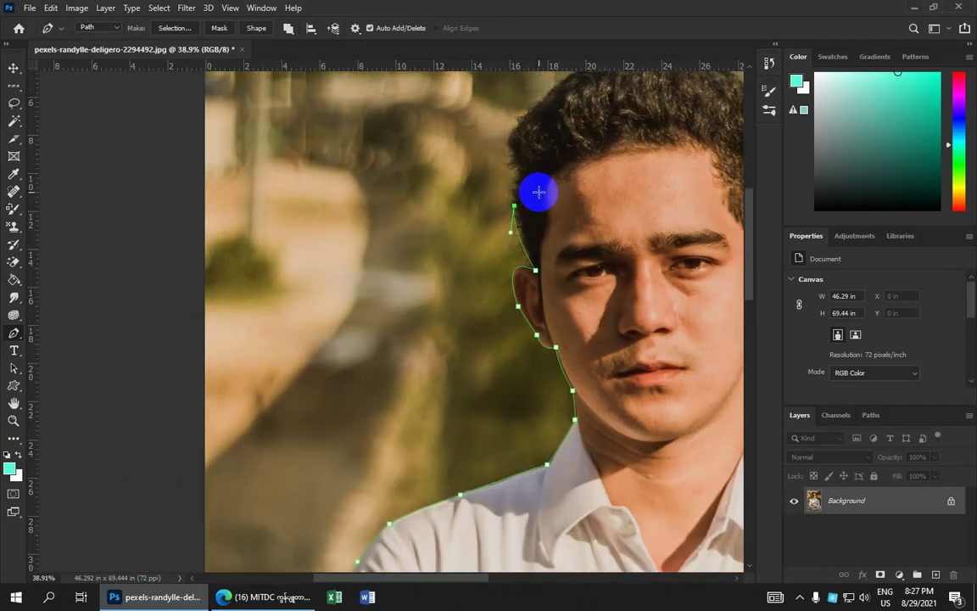
mouse_move(511, 157)
left_mouse_down()
mouse_move(515, 131)
mouse_move(478, 211)
mouse_move(442, 231)
left_mouse_up()
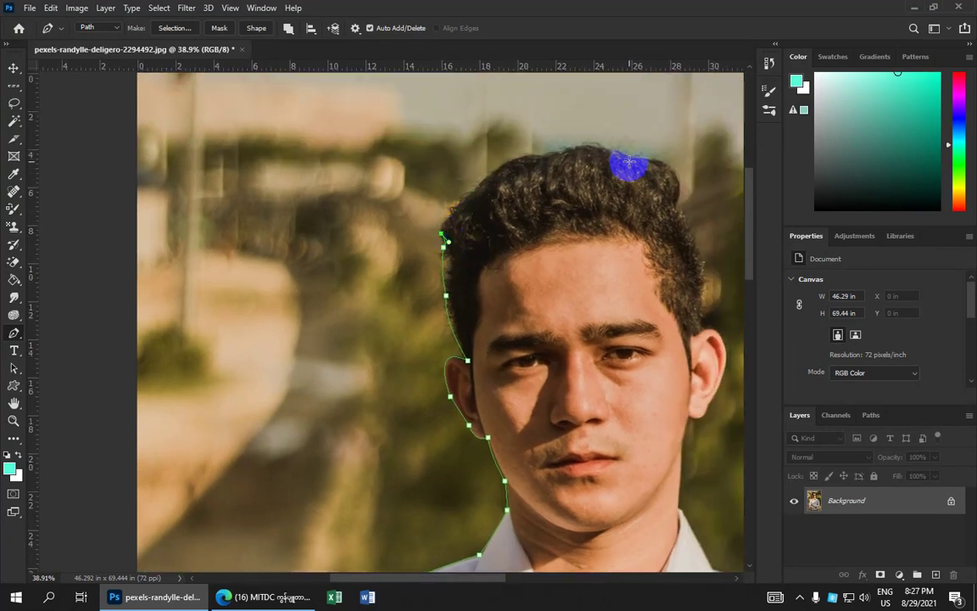
mouse_move(639, 159)
left_mouse_down()
mouse_move(764, 209)
mouse_move(611, 208)
mouse_move(627, 198)
left_mouse_up()
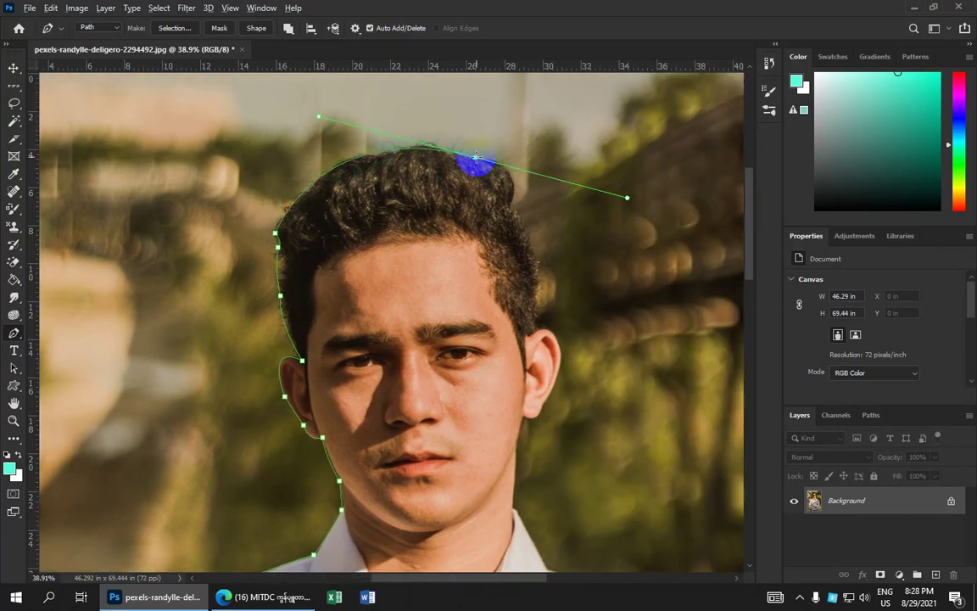
left_click(474, 157, "alt")
Step: Continue the path down the hair's right edge and around the right ear
left_click_drag(511, 202, 501, 249)
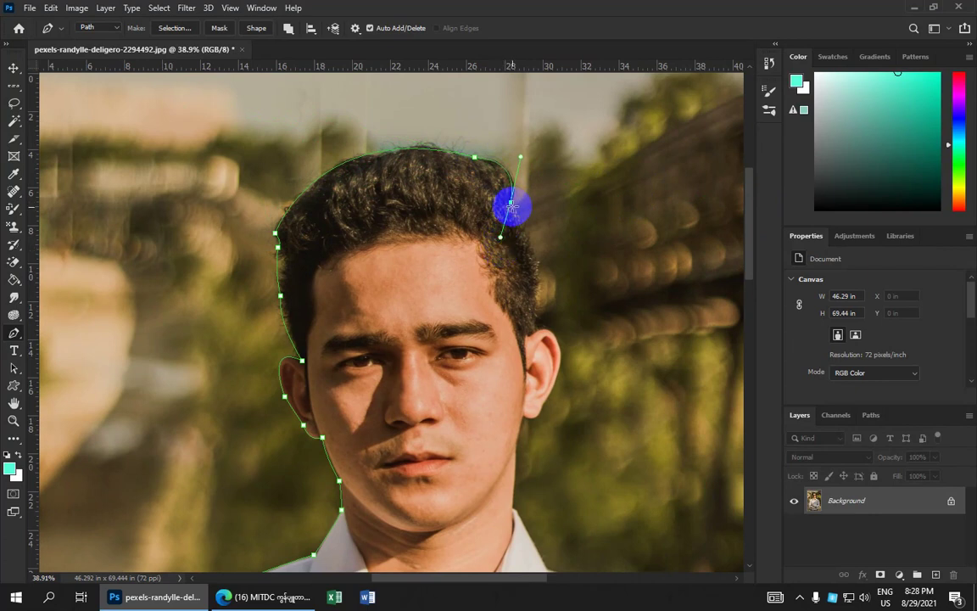
left_click(511, 202, "alt")
mouse_move(536, 325)
left_mouse_down()
mouse_move(521, 399)
mouse_move(531, 397)
left_mouse_up()
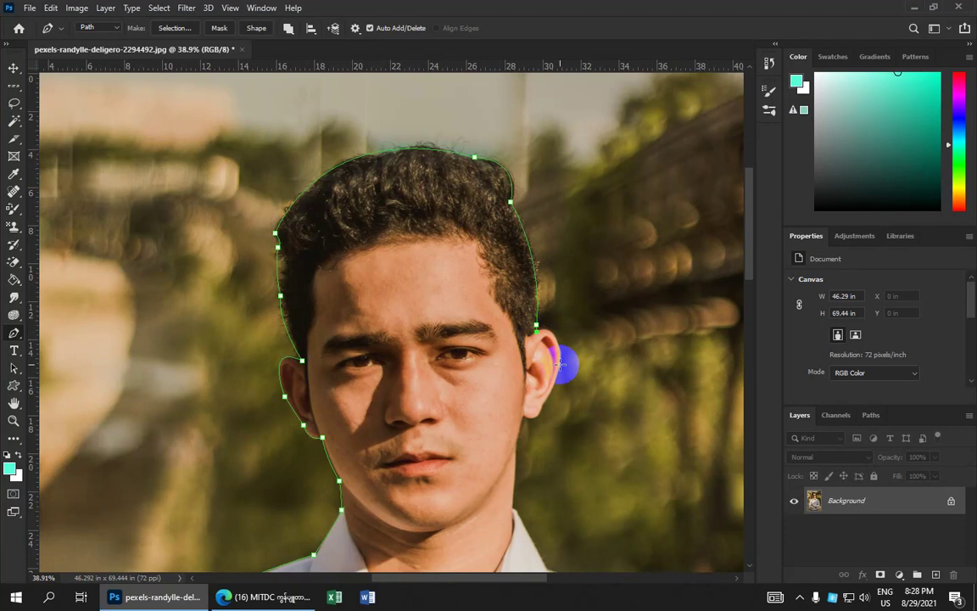
left_click_drag(560, 363, 553, 413)
left_click(558, 363, "alt")
Step: Zoom to 47.1% and extend the path down the right jaw and neck edge
scroll(556, 361, "up", 1)
mouse_move(521, 388)
left_mouse_down()
mouse_move(533, 275)
mouse_move(541, 316)
mouse_move(554, 306)
mouse_move(553, 315)
mouse_move(530, 311)
left_mouse_up()
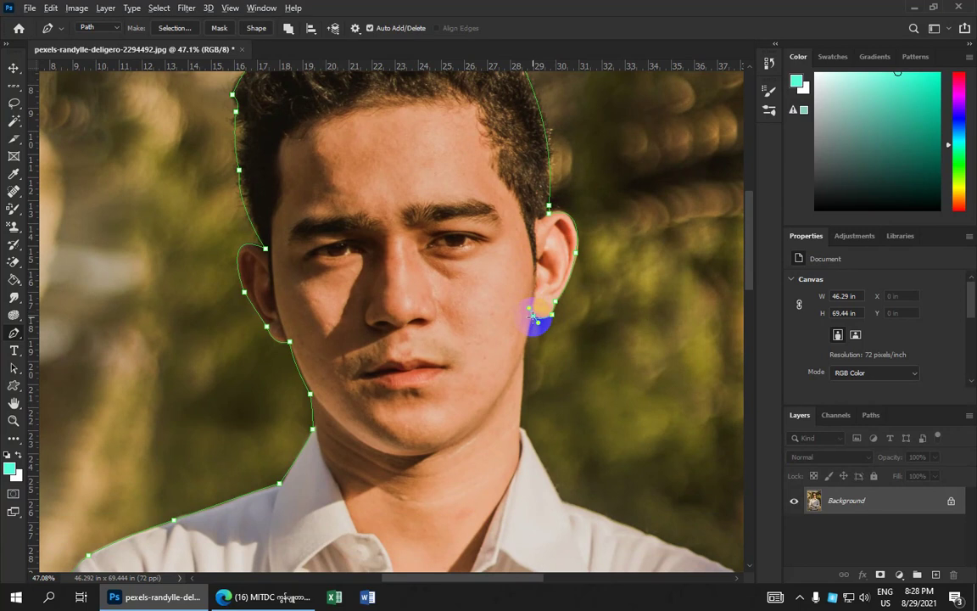
left_click_drag(534, 323, 502, 281)
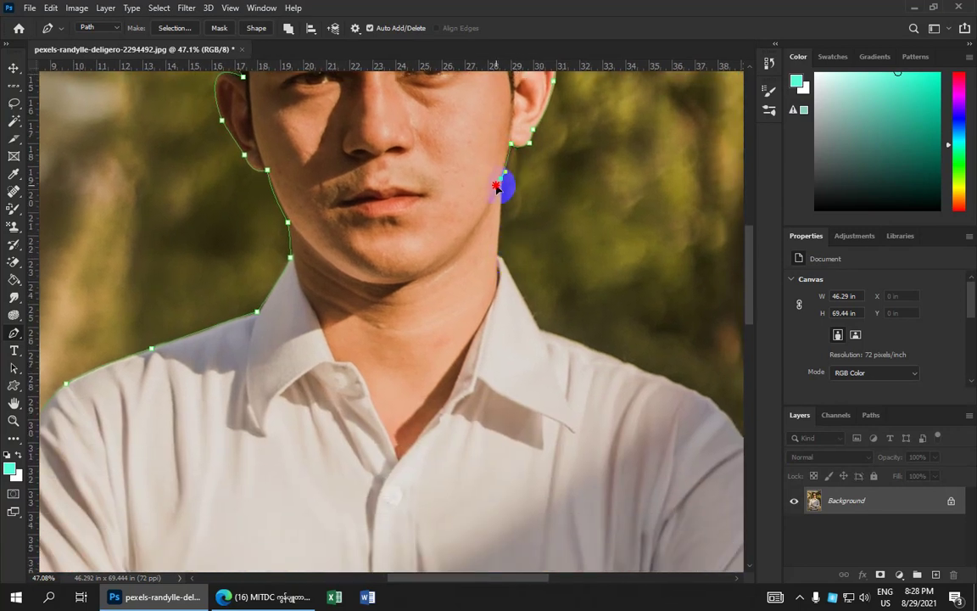
left_click_drag(497, 185, 502, 178)
left_click_drag(499, 252, 495, 276)
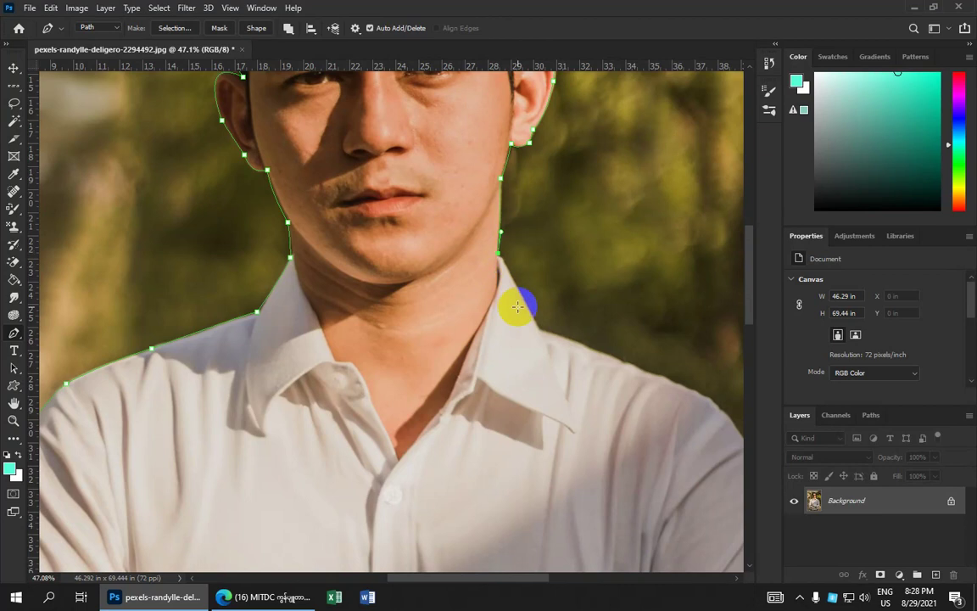
left_click_drag(498, 257, 498, 255)
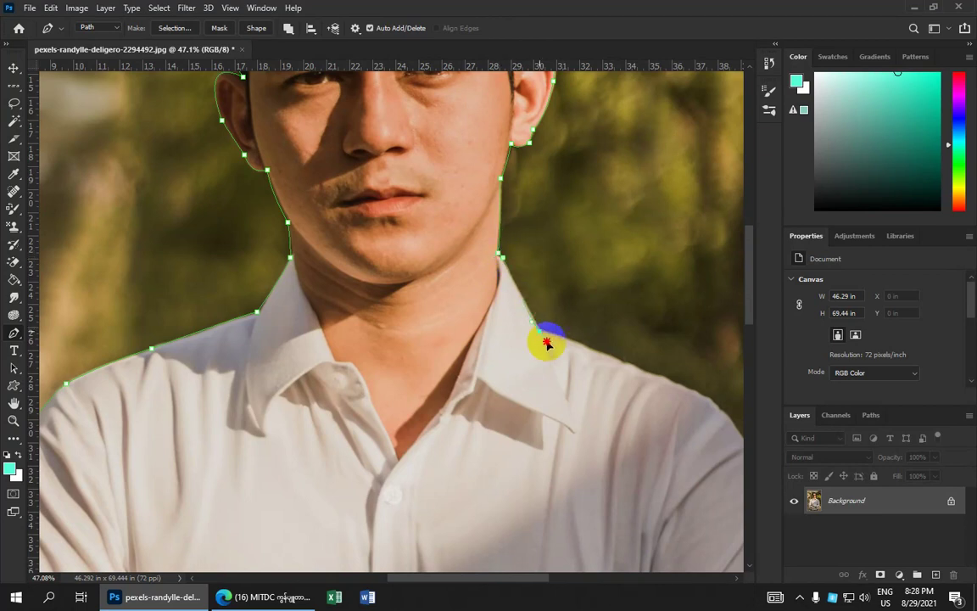
Step: Carry the path past the collar and onto the right shoulder with corner anchors
left_click_drag(548, 346, 550, 348)
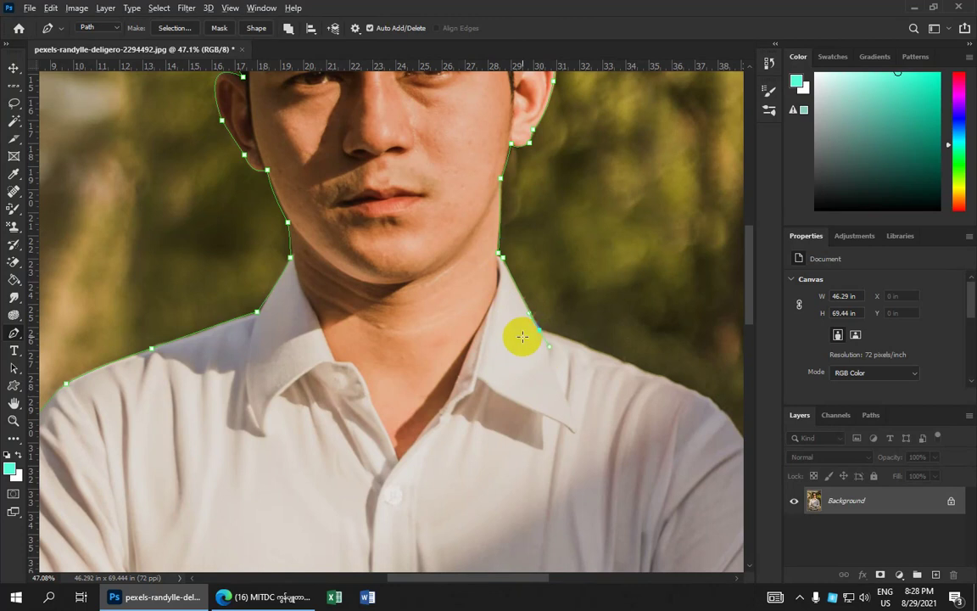
left_click(538, 336)
left_click_drag(537, 331, 477, 161)
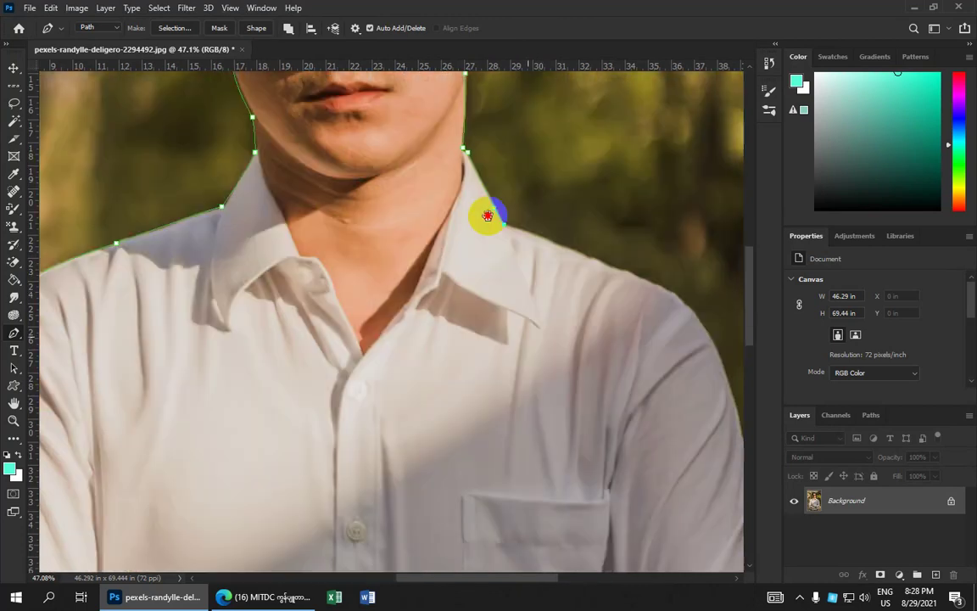
left_click_drag(652, 230, 711, 265)
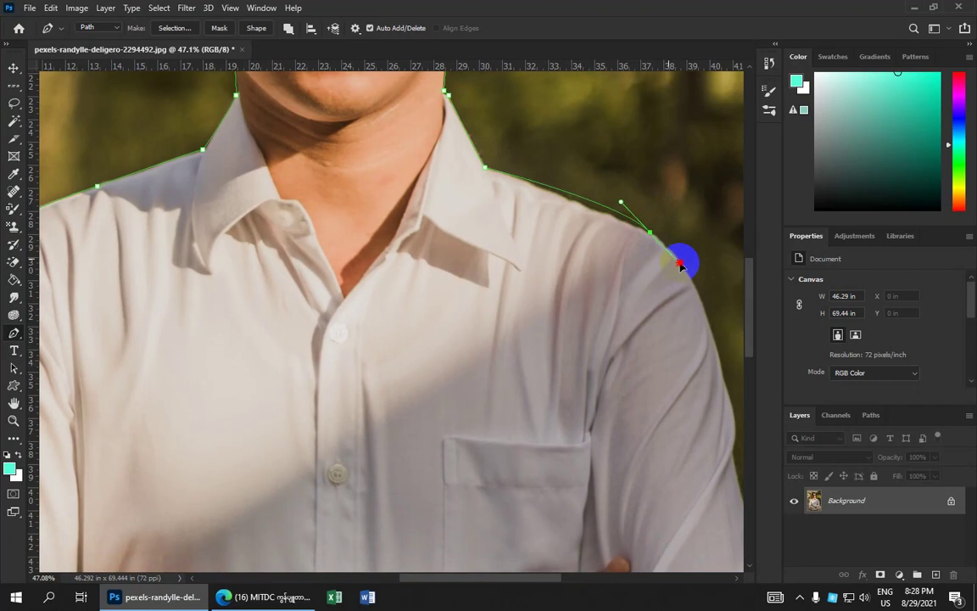
left_click(651, 233)
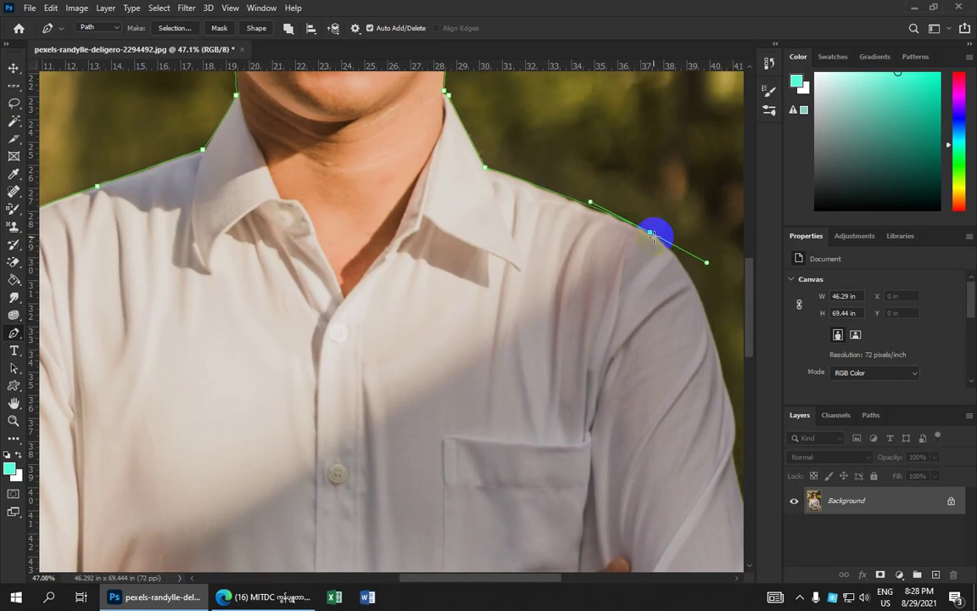
Step: Trace the path down the right arm edge with curved and corner anchors
scroll(607, 207, "down", 4)
scroll(635, 275, "down", 2)
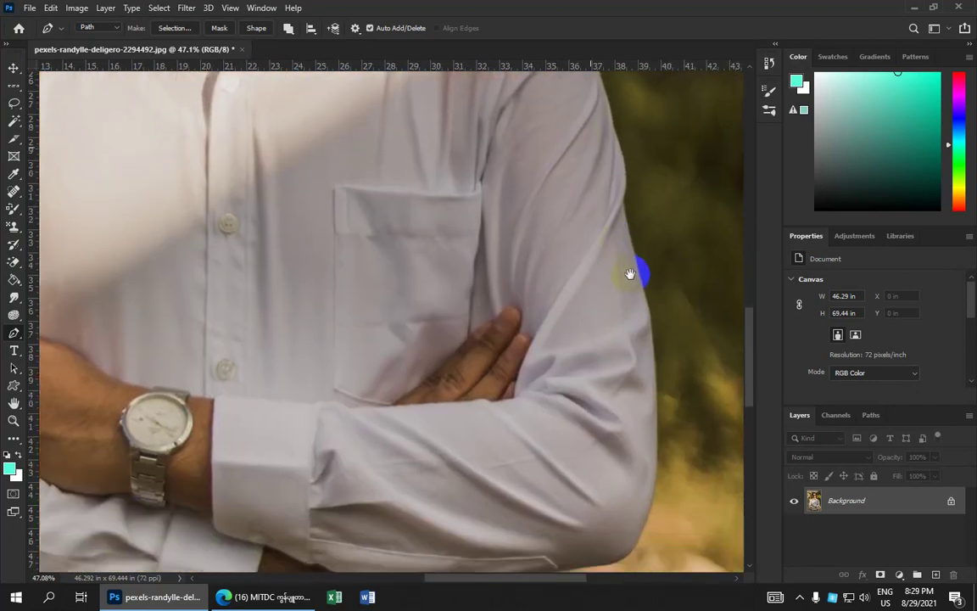
scroll(636, 356, "up", 3)
left_click_drag(658, 318, 669, 385)
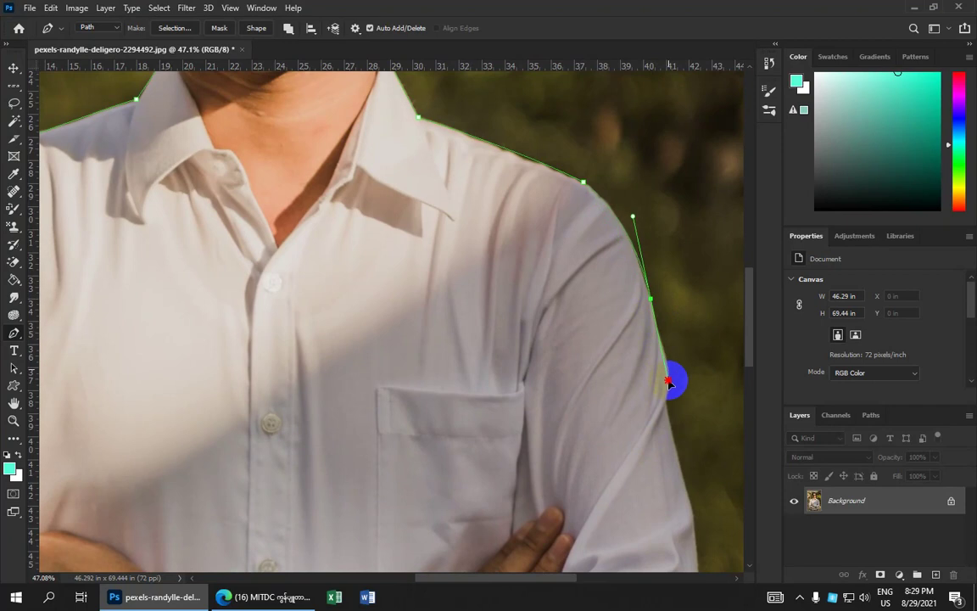
left_click(669, 385)
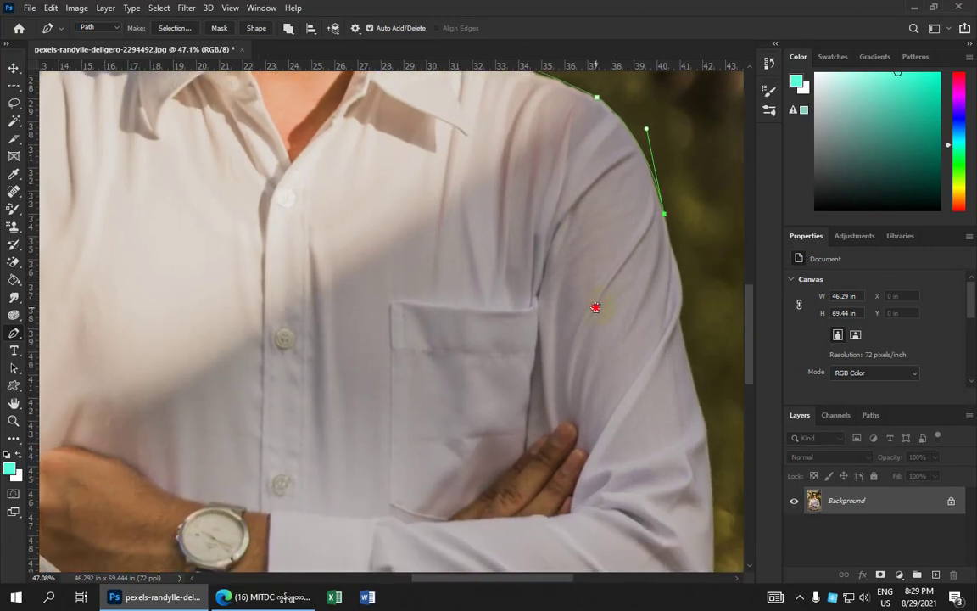
left_click_drag(590, 318, 561, 294)
mouse_move(619, 263)
left_mouse_down()
mouse_move(589, 279)
mouse_move(622, 299)
left_mouse_up()
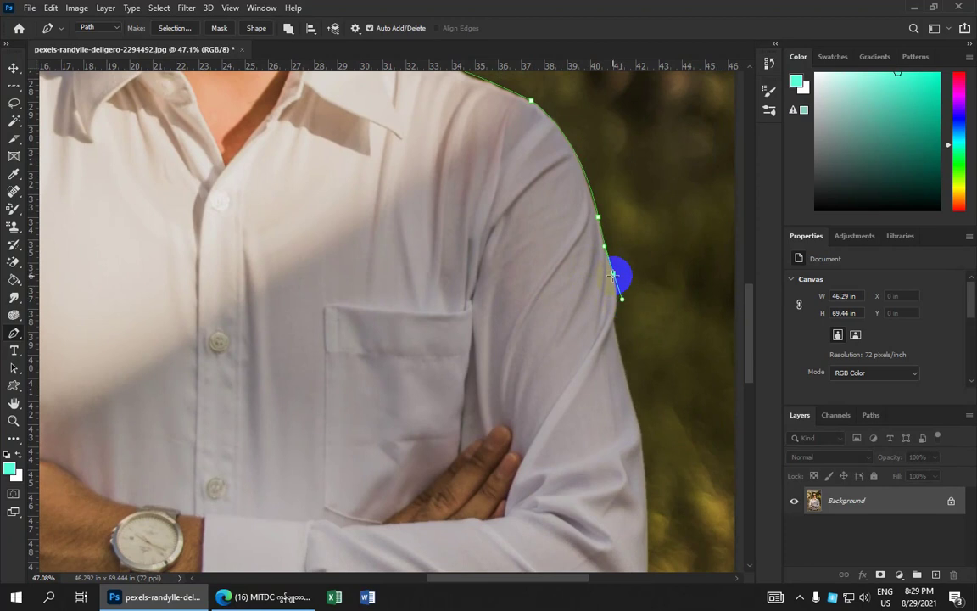
left_click(620, 326)
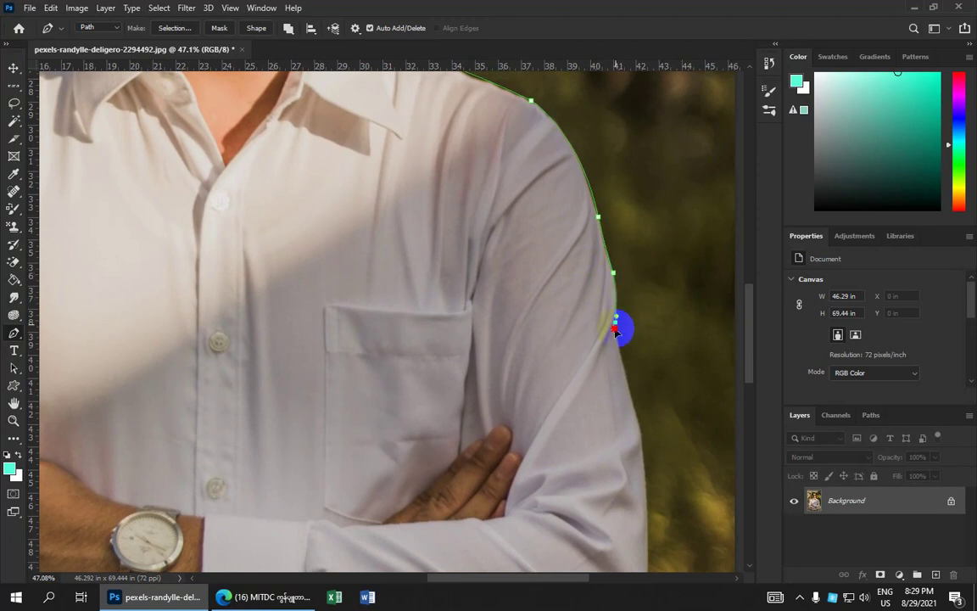
left_click_drag(609, 350, 613, 332)
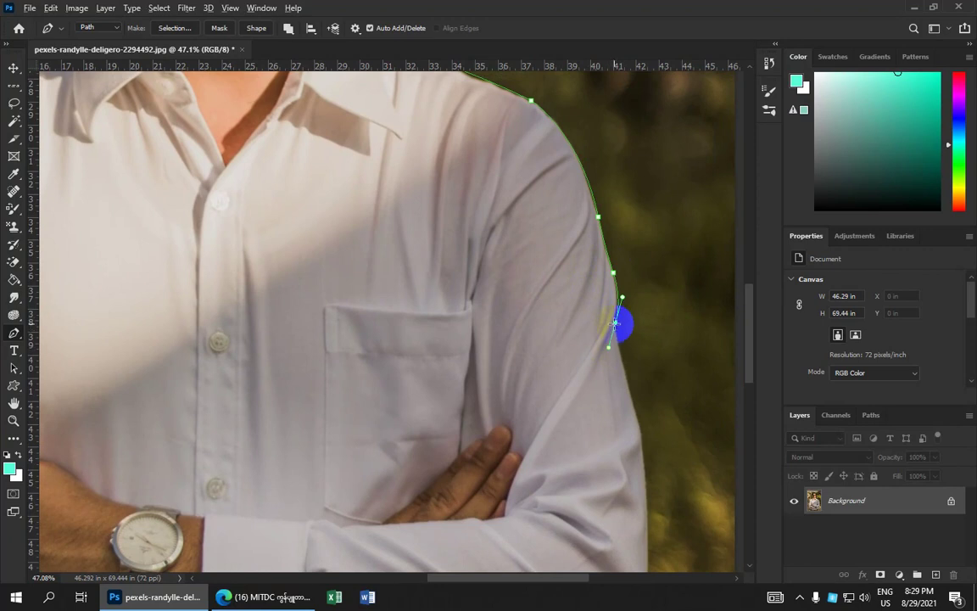
Step: Extend the path further down the sleeve edge, undoing a misplaced elbow anchor
left_click_drag(589, 327, 594, 236)
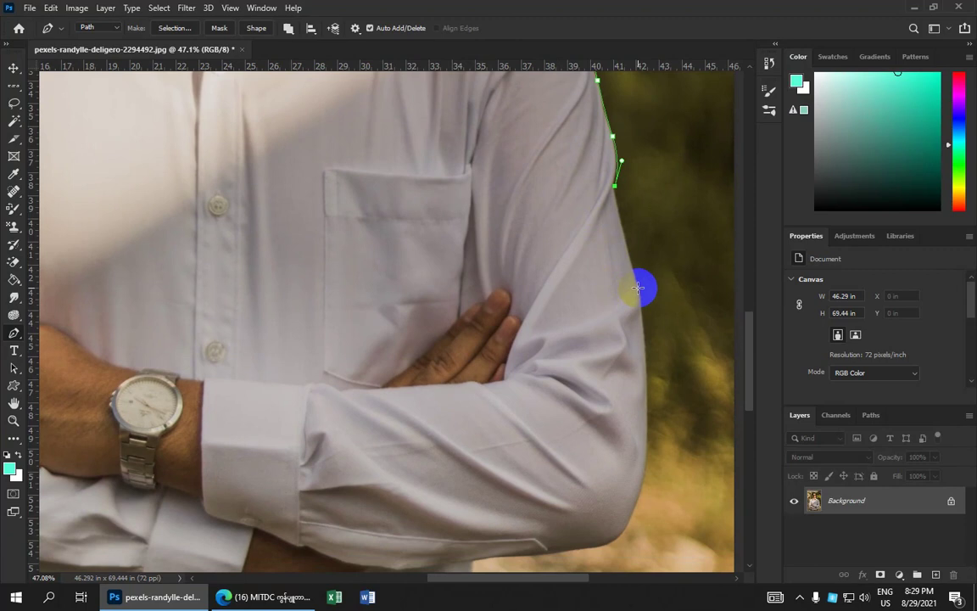
mouse_move(638, 288)
left_mouse_down()
mouse_move(645, 297)
mouse_move(615, 229)
left_mouse_up()
scroll(619, 254, "down", 2)
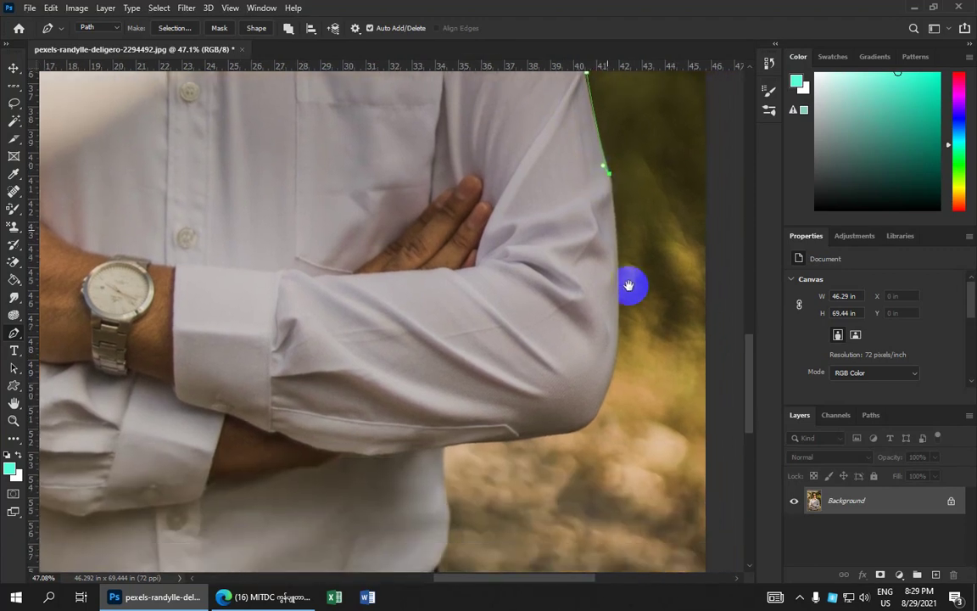
mouse_move(620, 286)
left_mouse_down()
mouse_move(626, 323)
mouse_move(626, 284)
mouse_move(591, 253)
mouse_move(554, 254)
left_mouse_up()
left_click(568, 240)
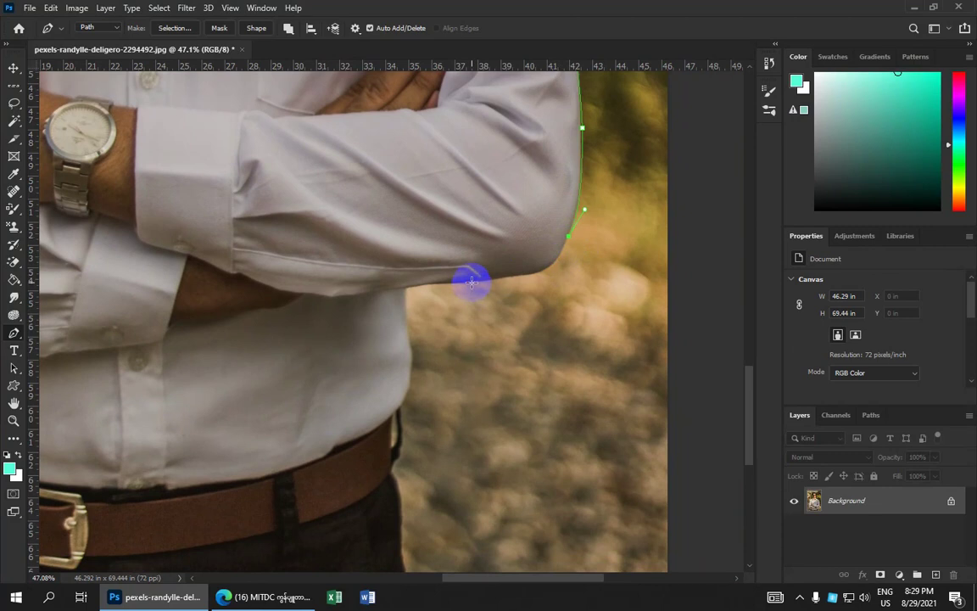
mouse_move(471, 282)
left_mouse_down()
mouse_move(417, 273)
mouse_move(362, 293)
left_mouse_up()
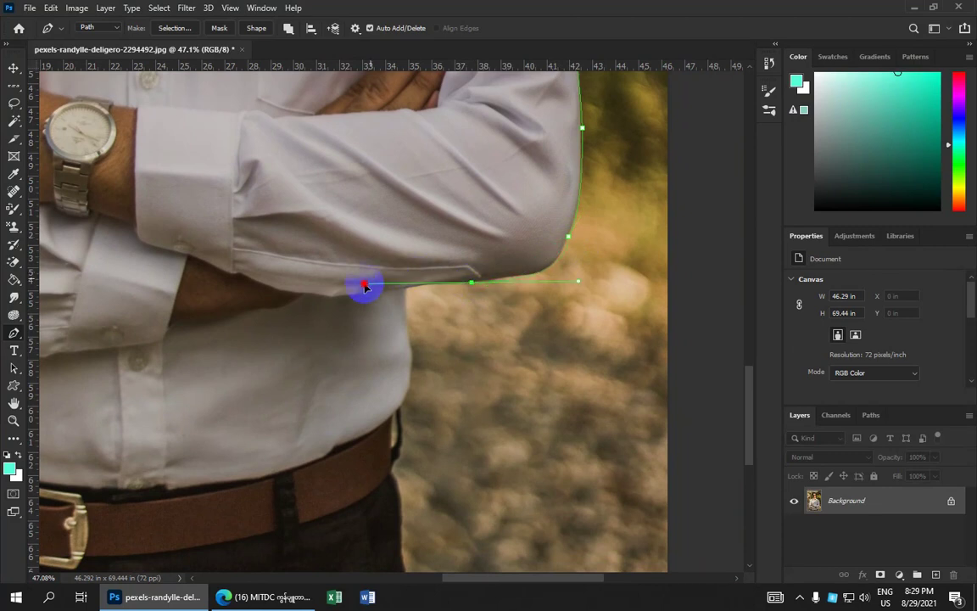
key("ctrl+z")
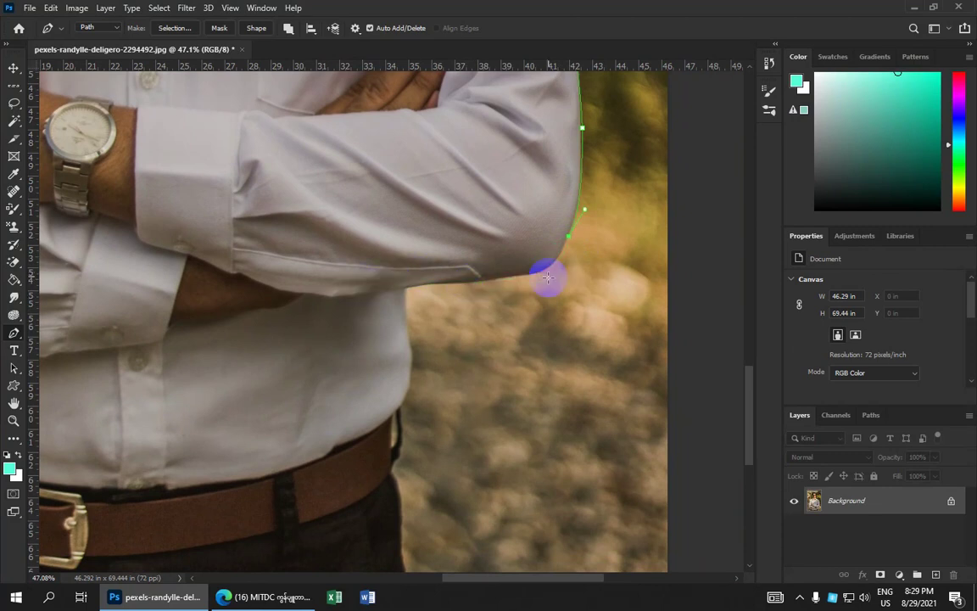
Step: Curve the path around the elbow and along the sleeve's underside to the waist
left_click_drag(547, 267, 533, 278)
left_click_drag(476, 282, 448, 287)
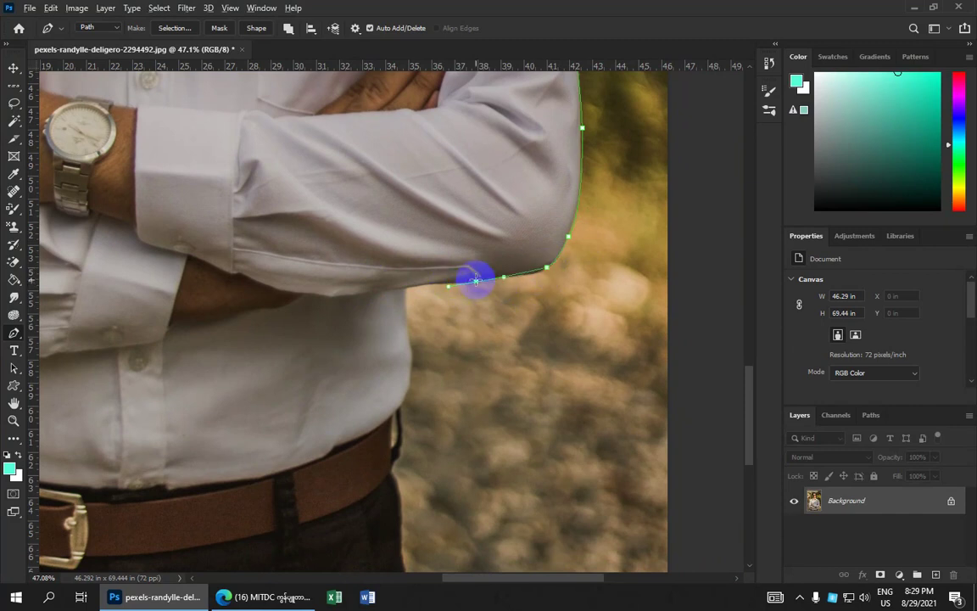
left_click(476, 282)
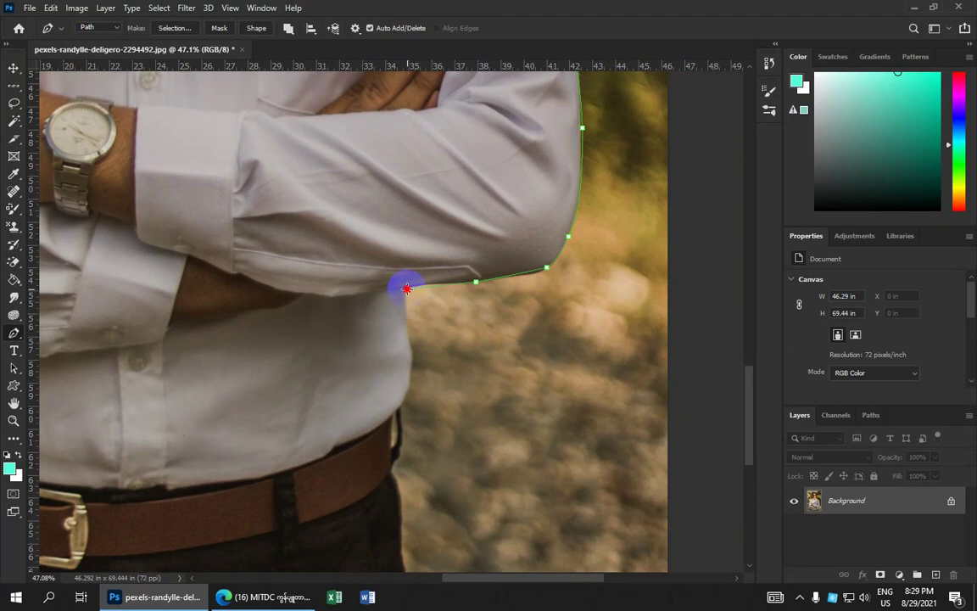
left_click_drag(406, 289, 397, 300)
left_click(409, 288)
mouse_move(408, 287)
left_mouse_down()
mouse_move(472, 217)
mouse_move(486, 227)
left_mouse_up()
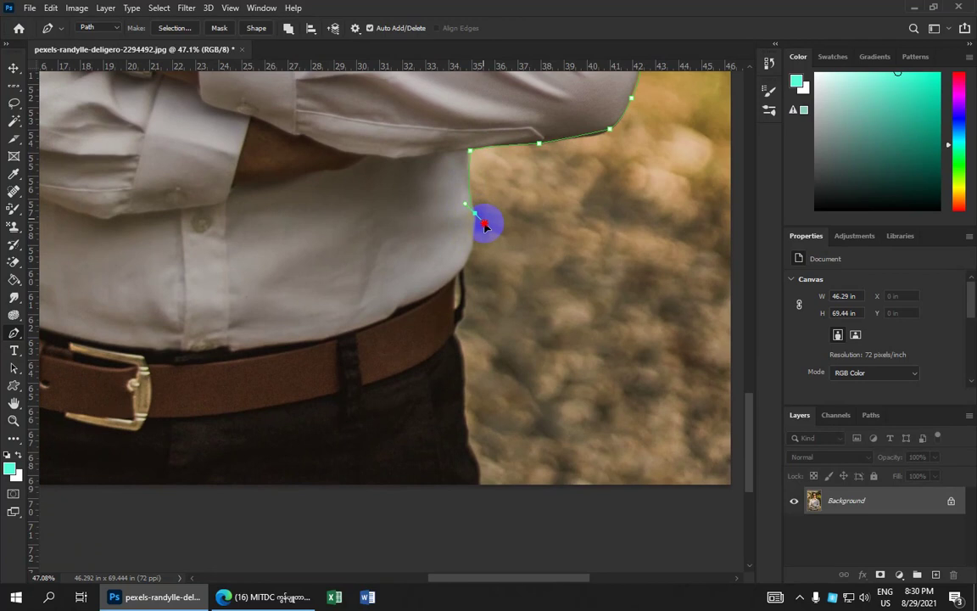
Step: Trace the path down the right side of the shirt and past the belt
left_click(475, 213, "alt")
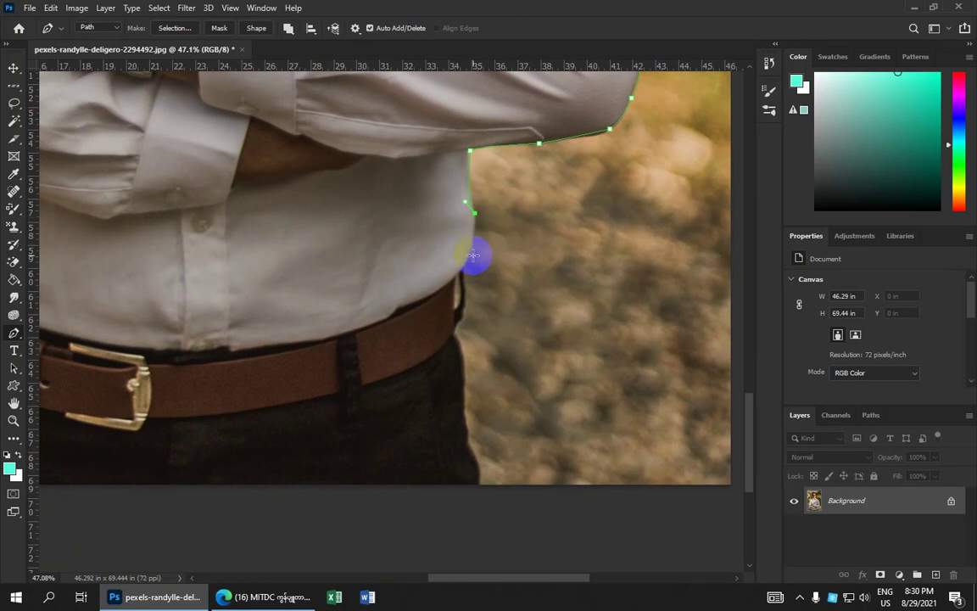
left_click_drag(468, 255, 462, 270)
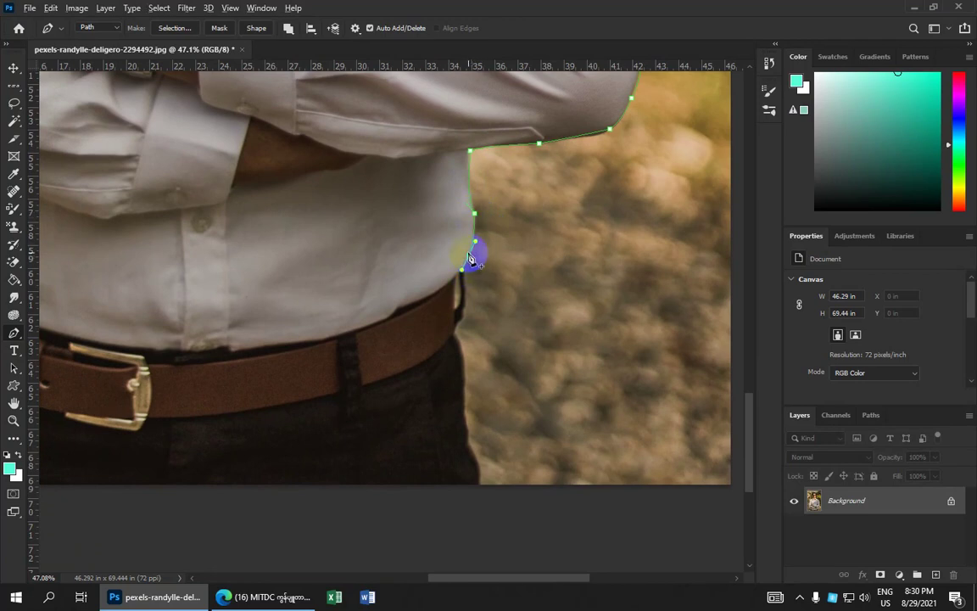
left_click(469, 255, "alt")
left_click(461, 270)
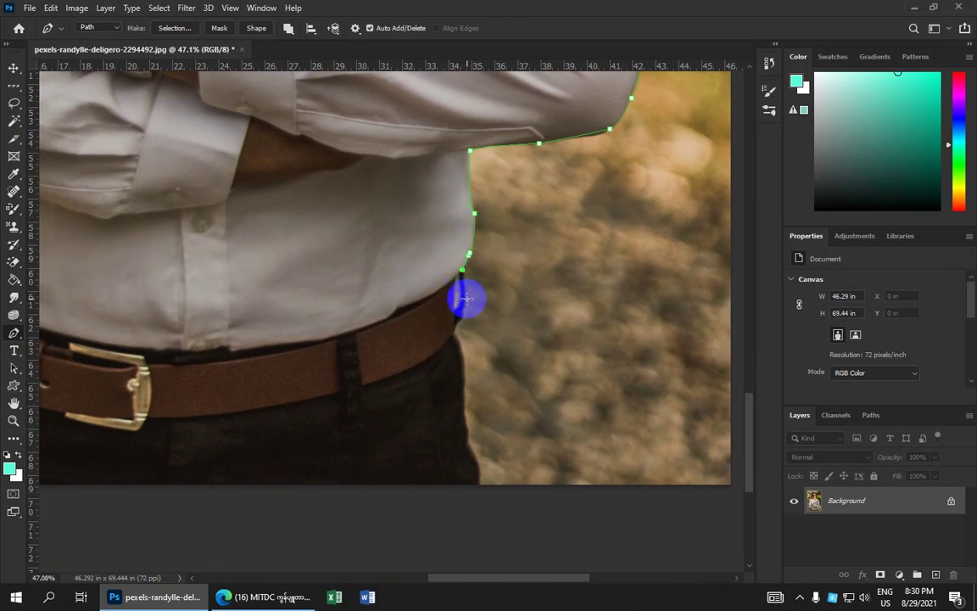
left_click(467, 301)
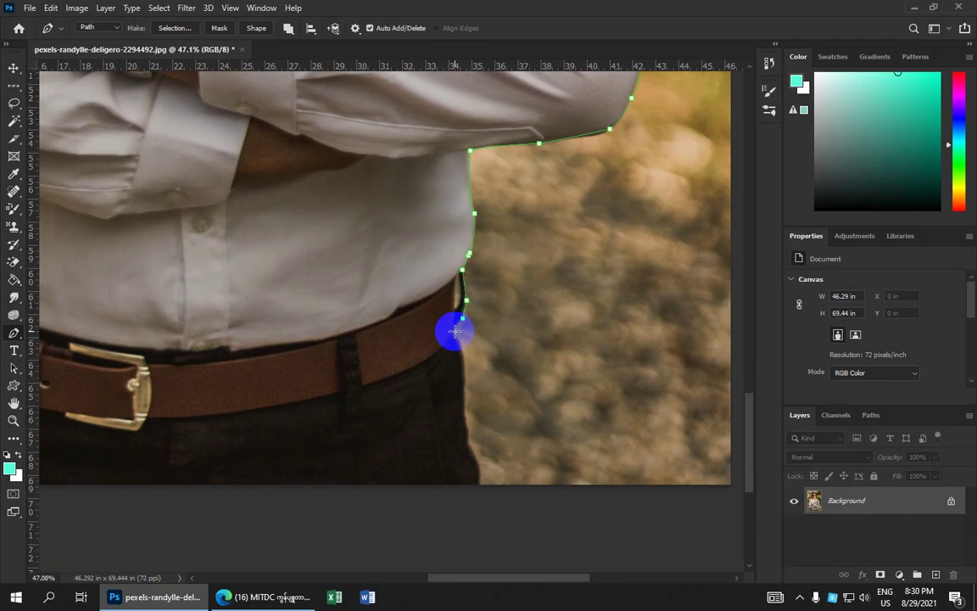
left_click(455, 331)
Step: Continue the path down the right trouser edge to the bottom of the photo
mouse_move(447, 338)
left_mouse_down()
mouse_move(436, 260)
mouse_move(459, 272)
mouse_move(454, 309)
left_mouse_up()
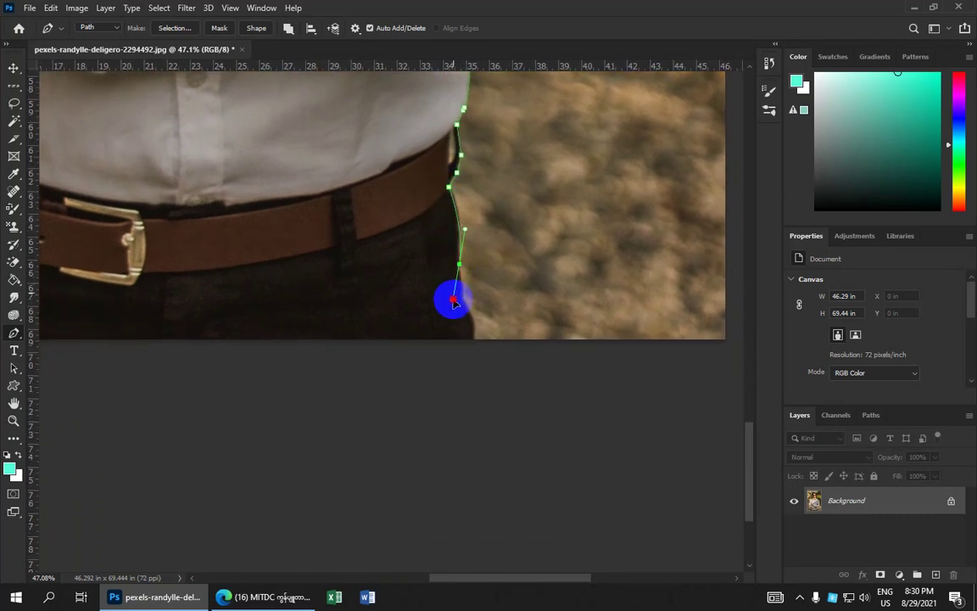
left_click(458, 266, "alt")
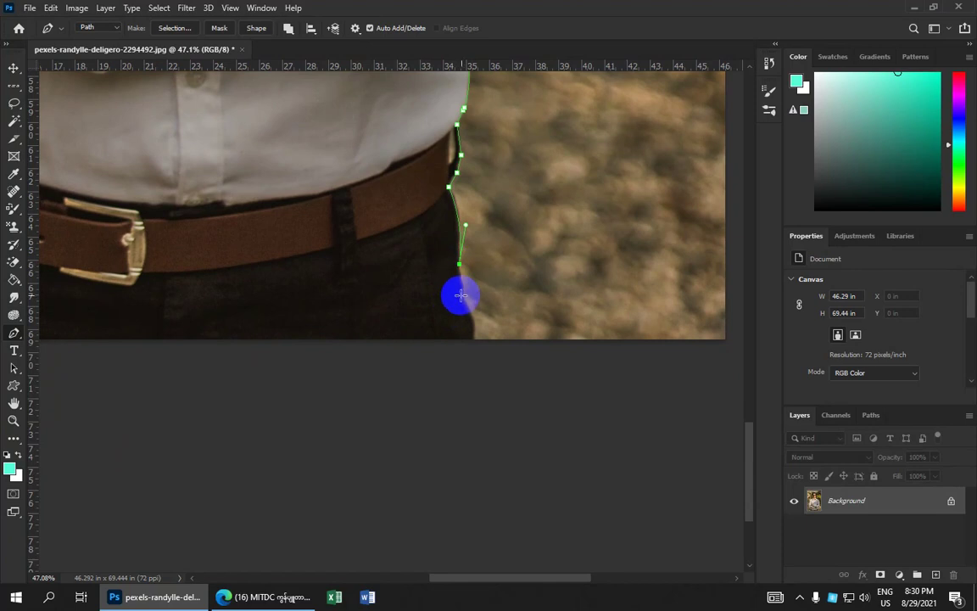
left_click(464, 284)
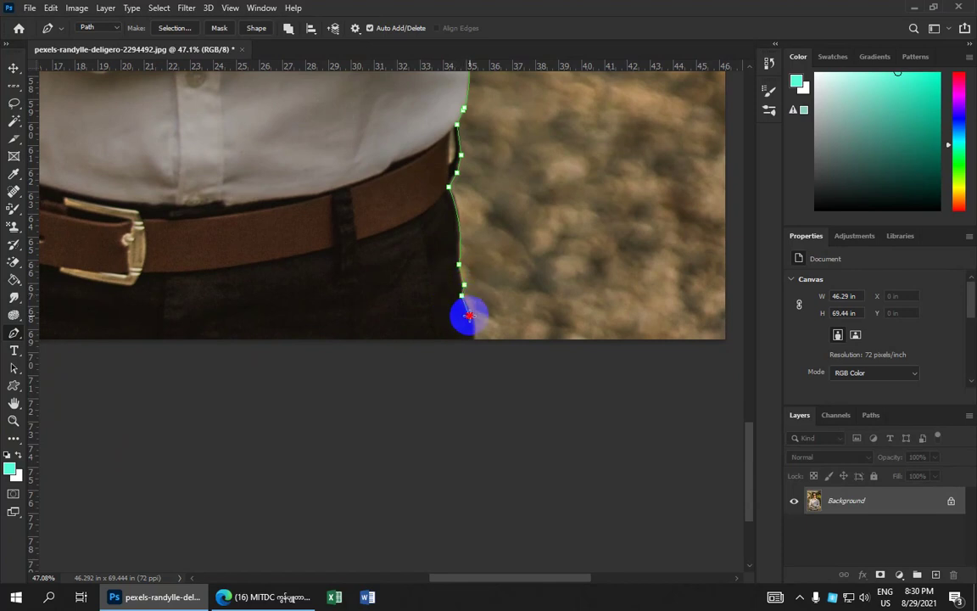
left_click(469, 314)
left_click_drag(476, 336, 473, 359)
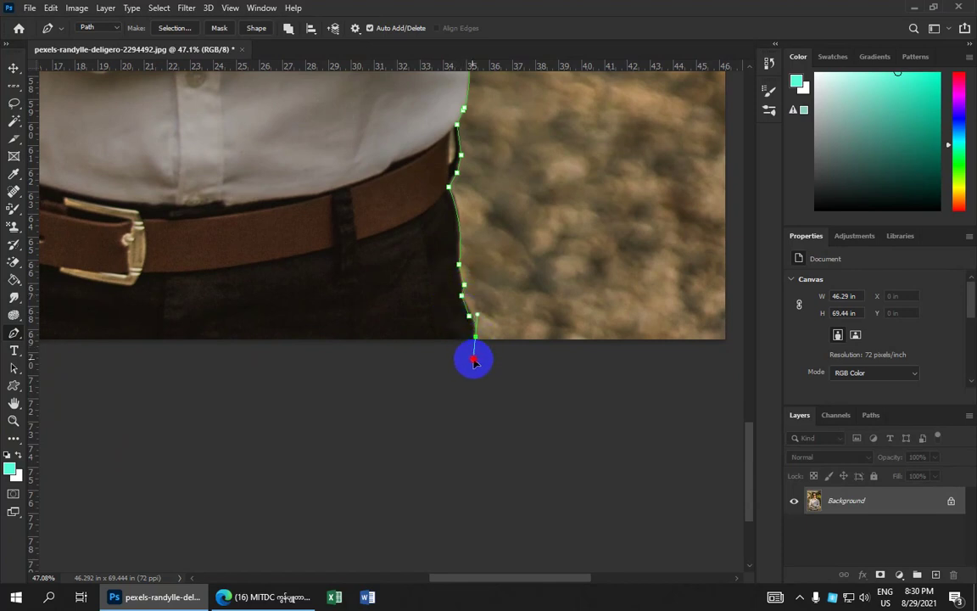
left_click_drag(471, 327, 674, 281)
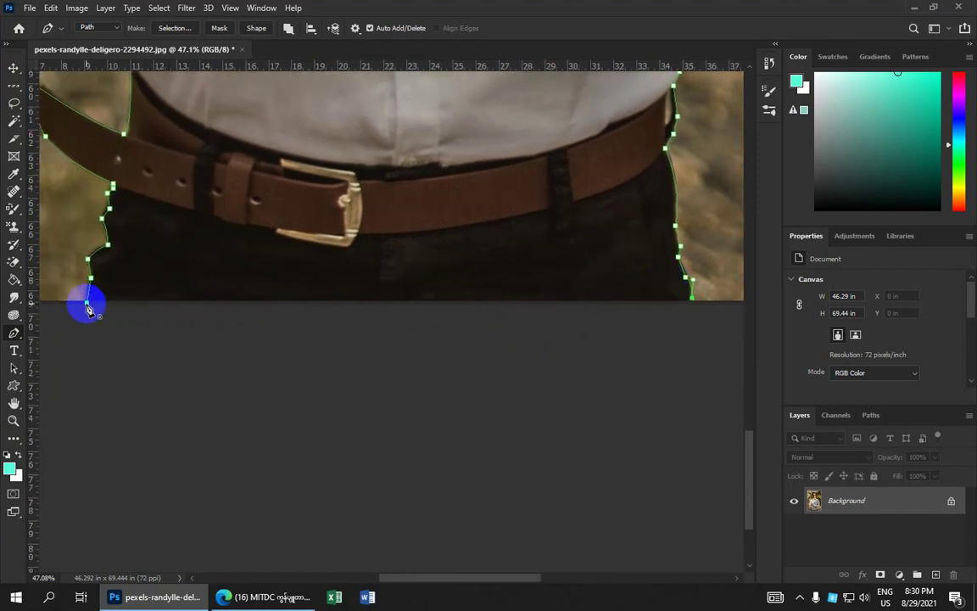
Step: Close the path at its starting anchor and make it a selection with 2-pixel feather
left_click(88, 303)
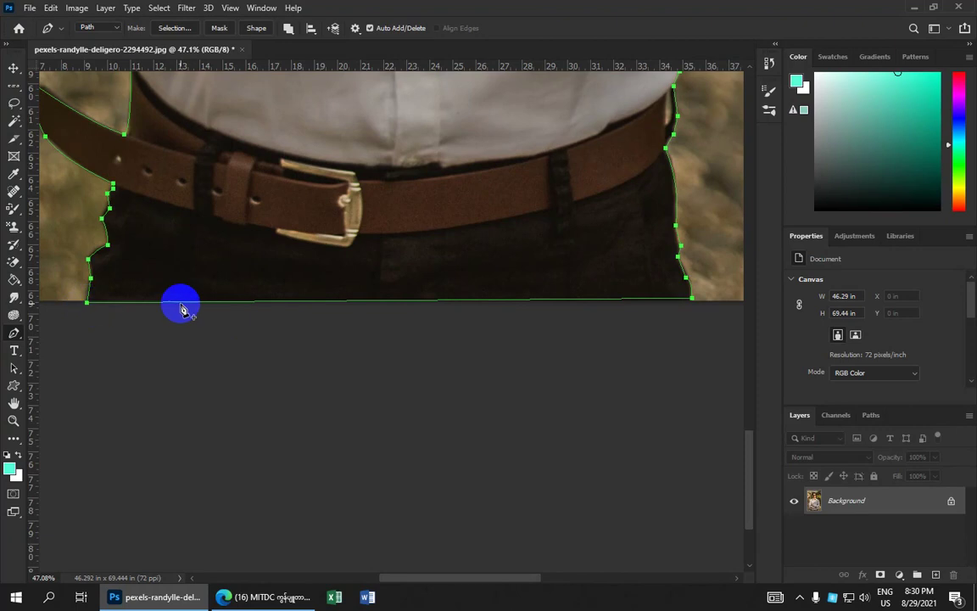
scroll(185, 307, "down", 2)
scroll(308, 271, "down", 3)
scroll(317, 264, "down", 2)
scroll(327, 262, "down", 1)
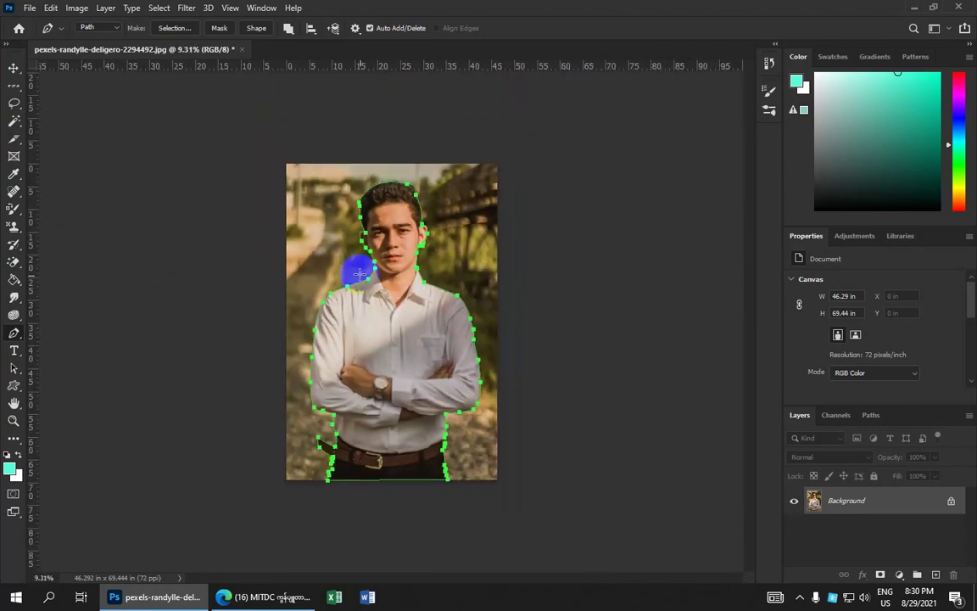
right_click(386, 306)
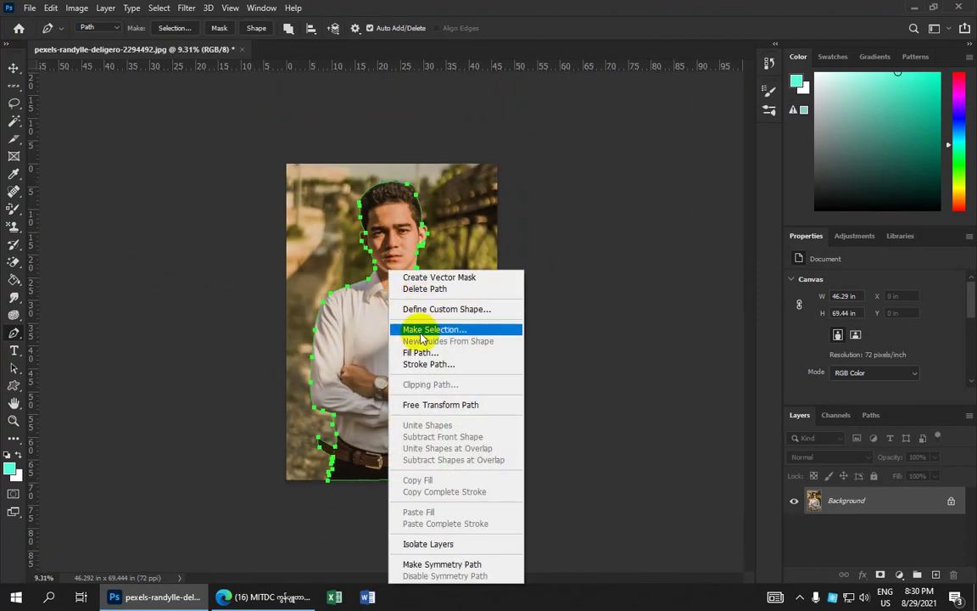
left_click(422, 337)
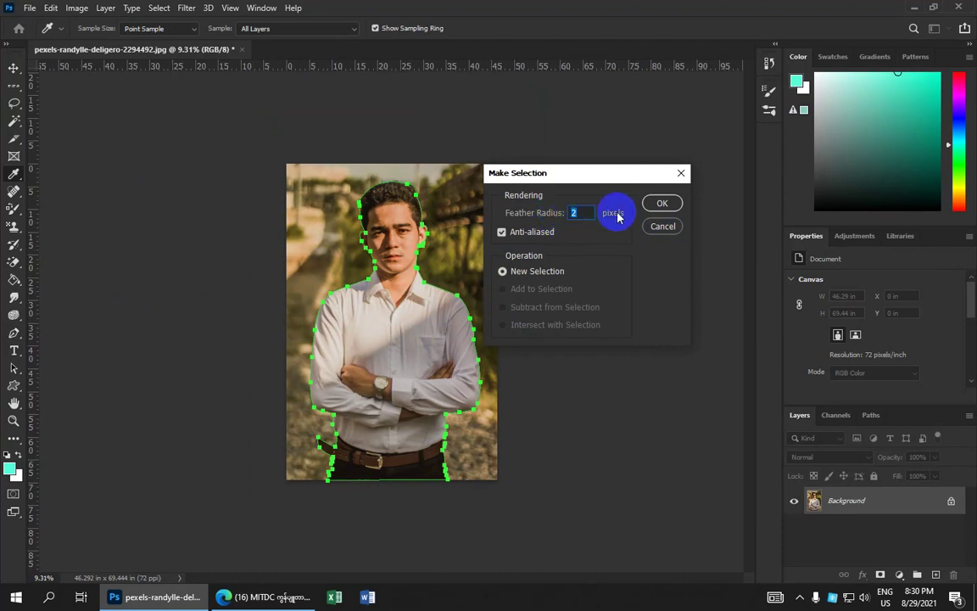
left_click(665, 205)
scroll(433, 204, "up", 1)
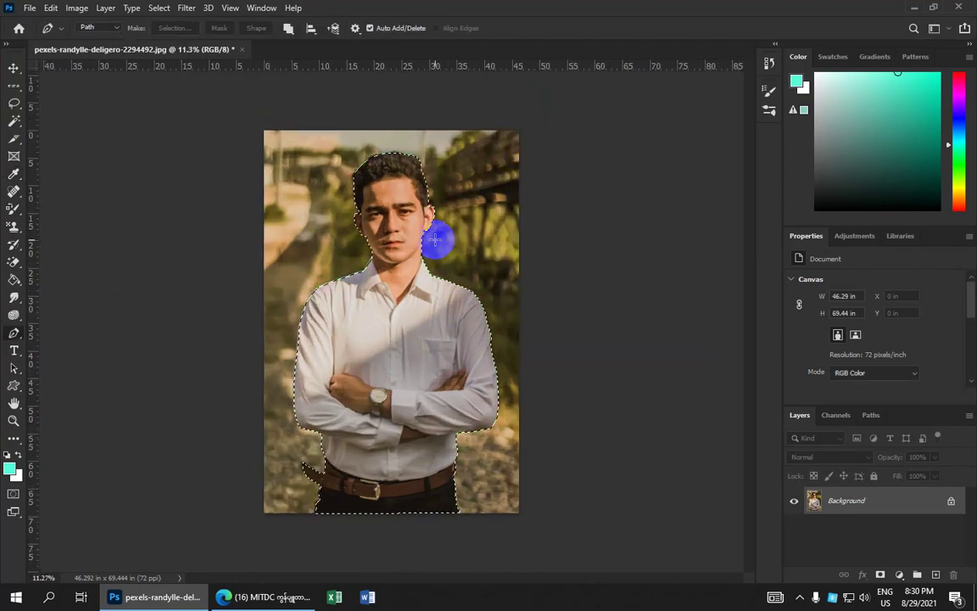
Step: Use Layer Via Copy to put the selected man on Layer 1, and hide Background
left_click(105, 8)
mouse_move(140, 23)
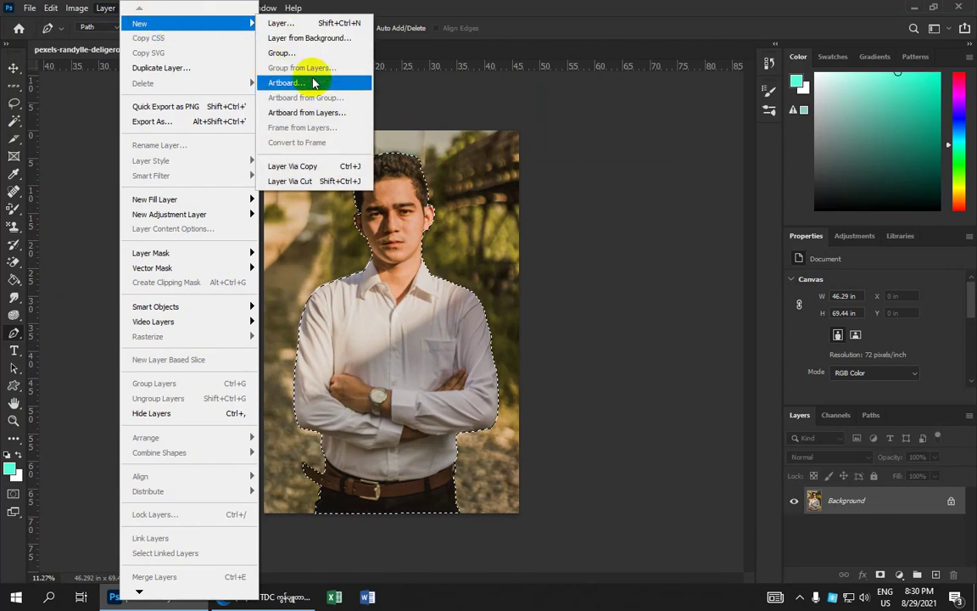
left_click(337, 173)
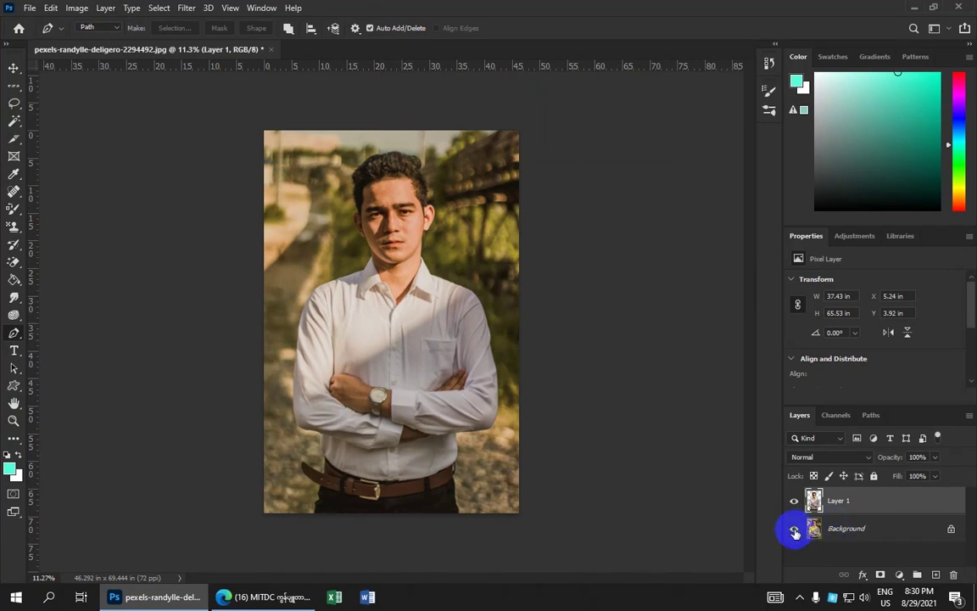
left_click(794, 529)
scroll(442, 342, "up", 2)
scroll(442, 343, "down", 1)
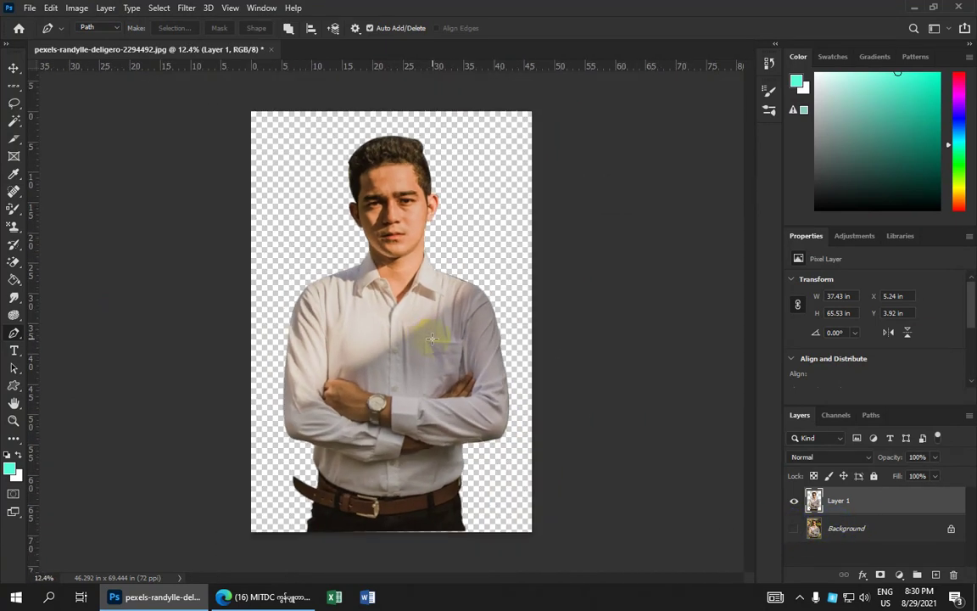
scroll(442, 343, "up", 1)
scroll(442, 343, "up", 2)
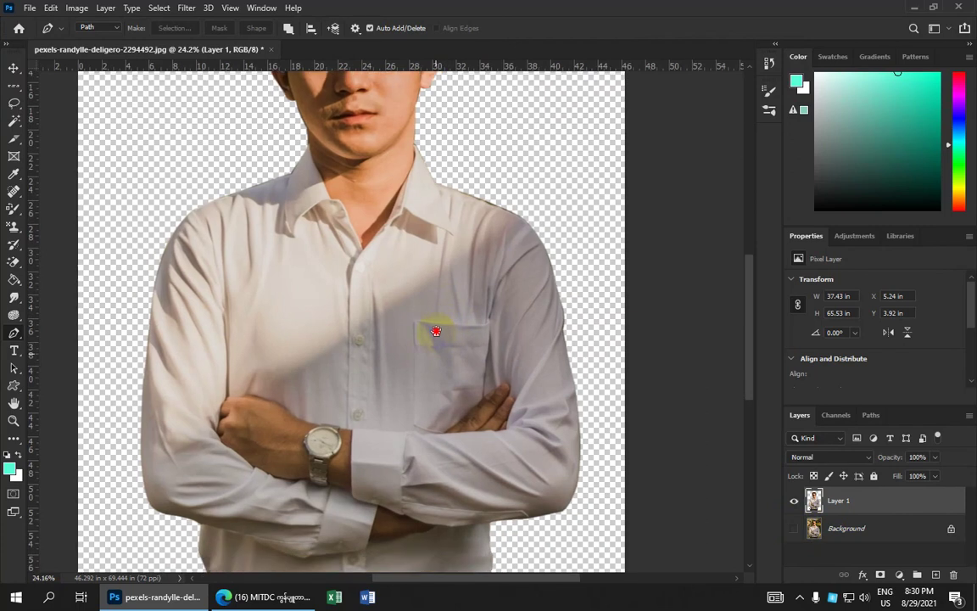
Step: Draw a small two-anchor path at the gap by the right waist
left_click_drag(436, 353, 467, 272)
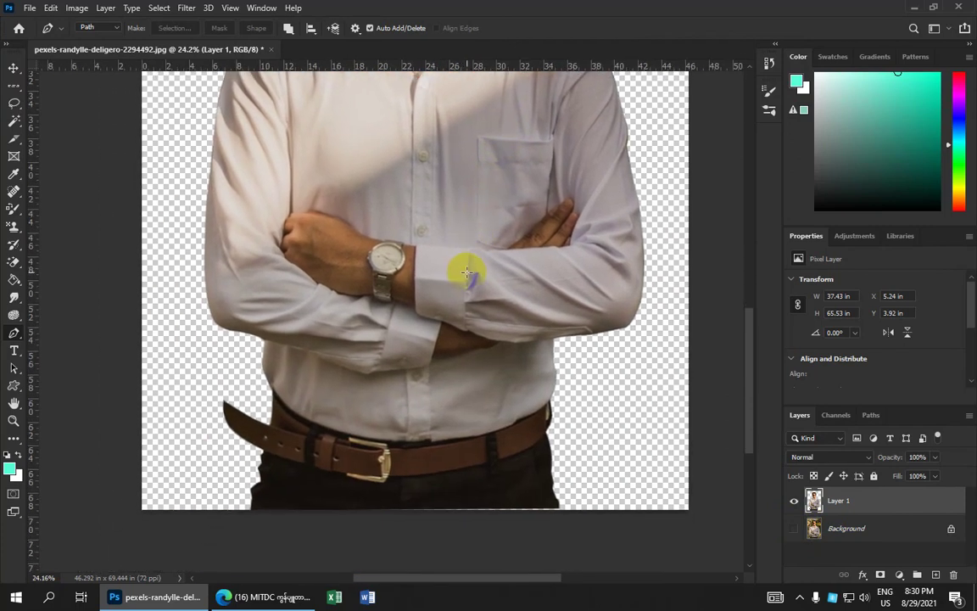
left_click(496, 304)
left_click_drag(496, 304, 471, 240)
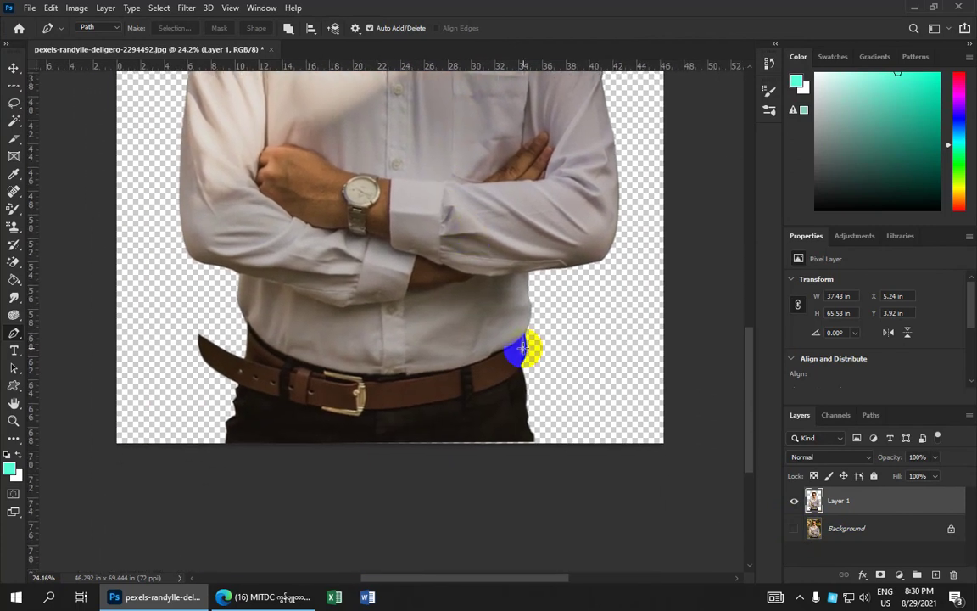
left_click(524, 342)
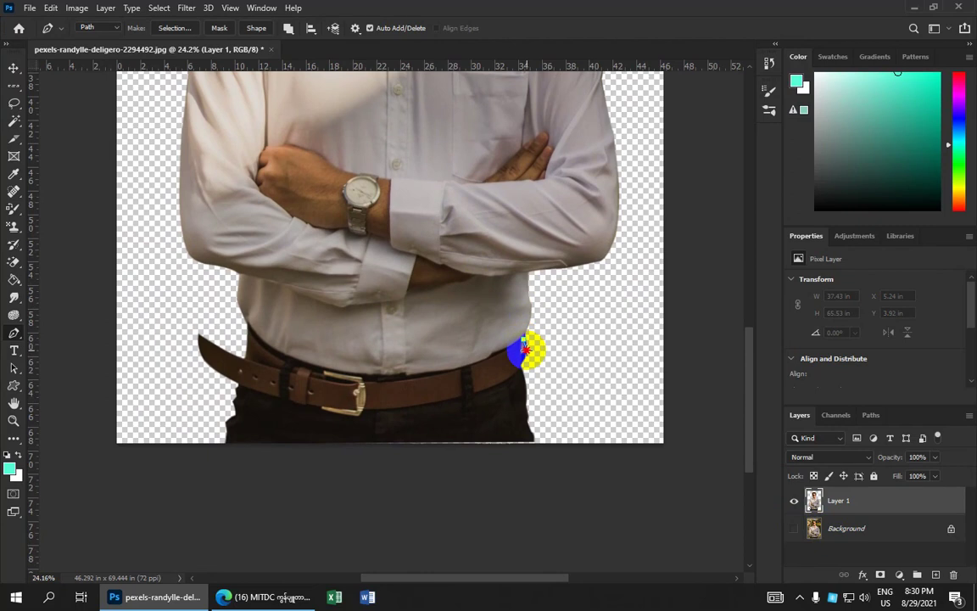
left_click(524, 357)
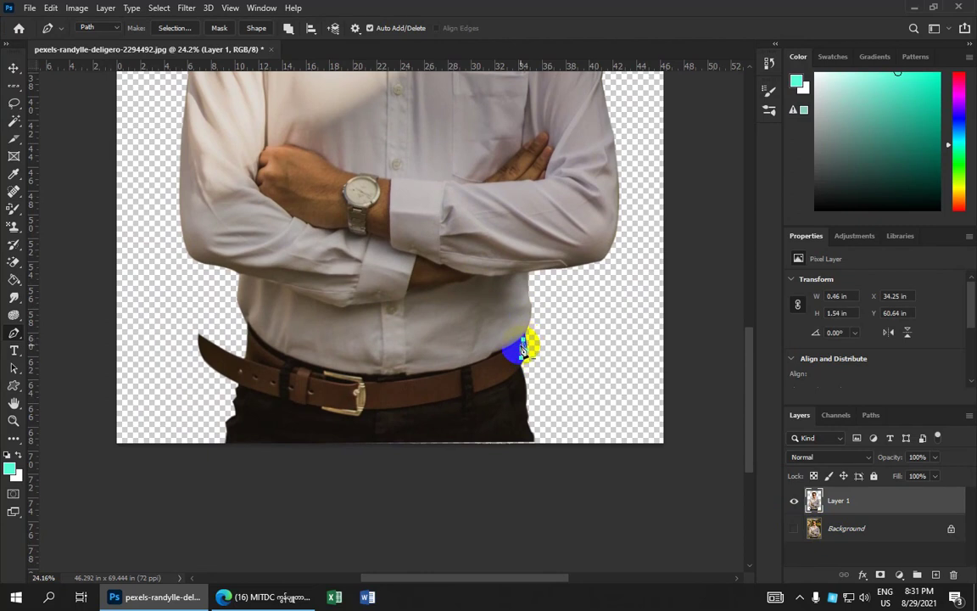
Step: Turn the small path into a selection, then deselect with Ctrl+D and zoom out
right_click(525, 350)
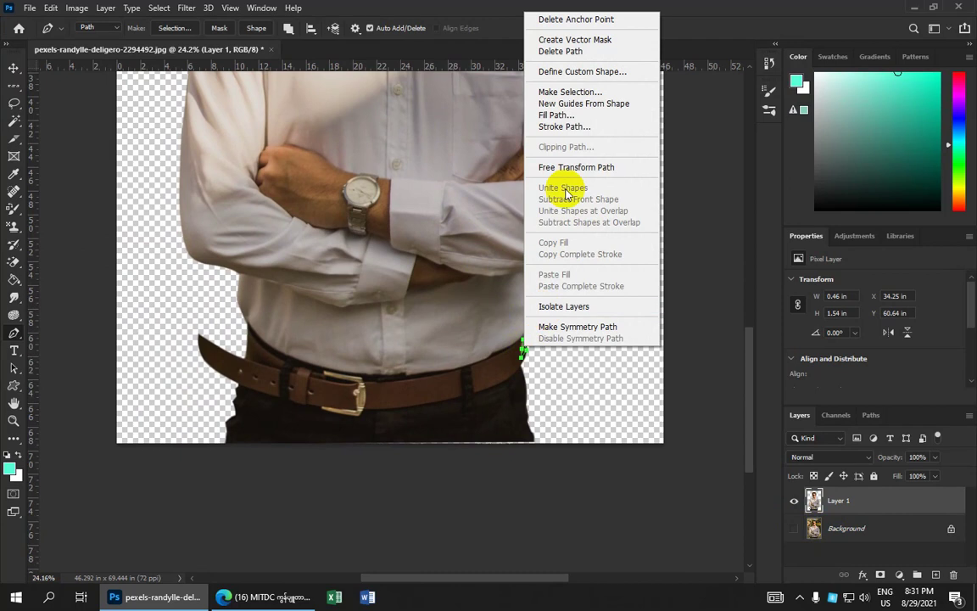
left_click(570, 92)
left_click(659, 204)
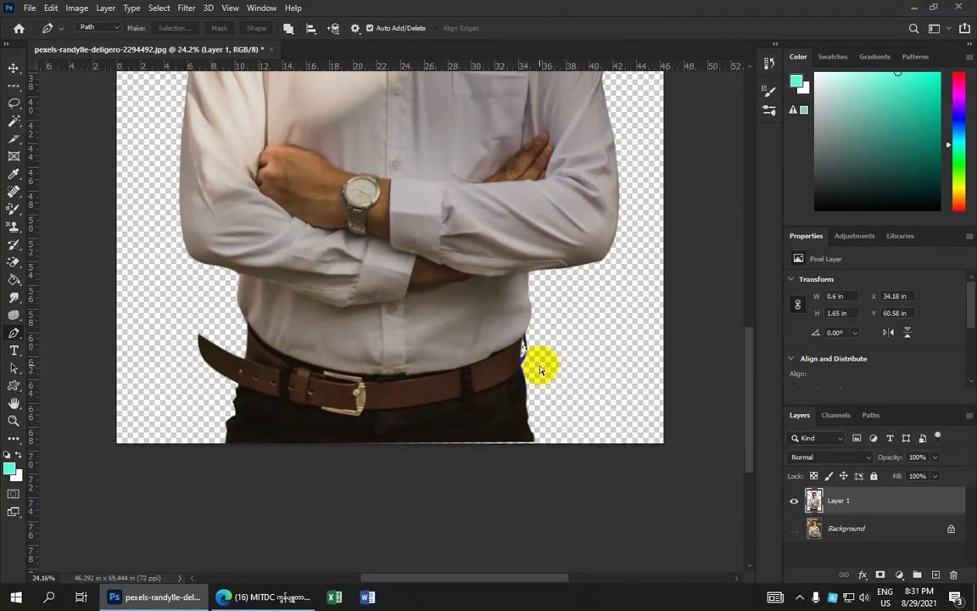
key("ctrl+d")
scroll(509, 305, "down", 2)
Step: Show the Background layer again and make it the active layer
scroll(436, 268, "down", 1)
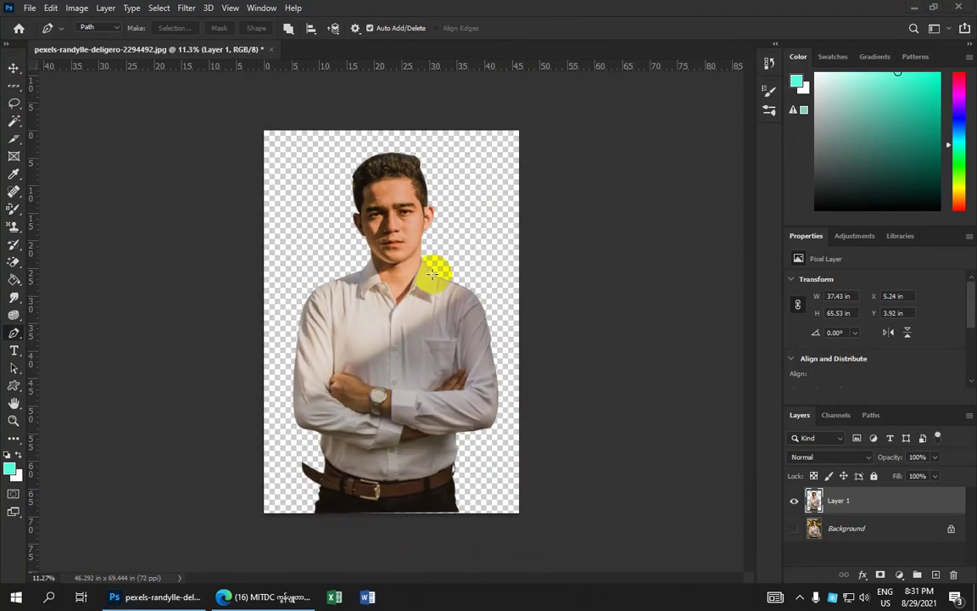
scroll(436, 268, "up", 1)
scroll(406, 239, "down", 1)
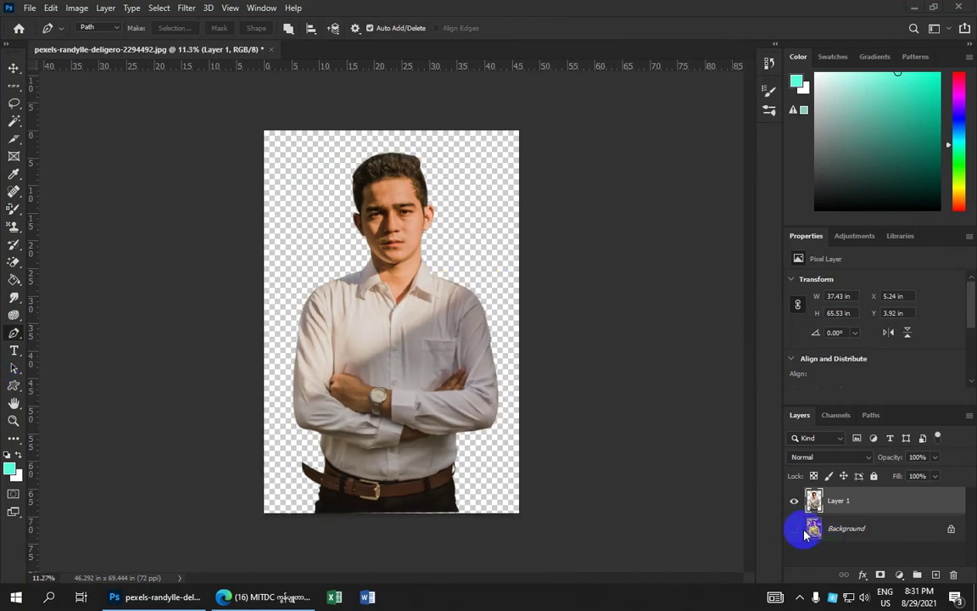
left_click(795, 529)
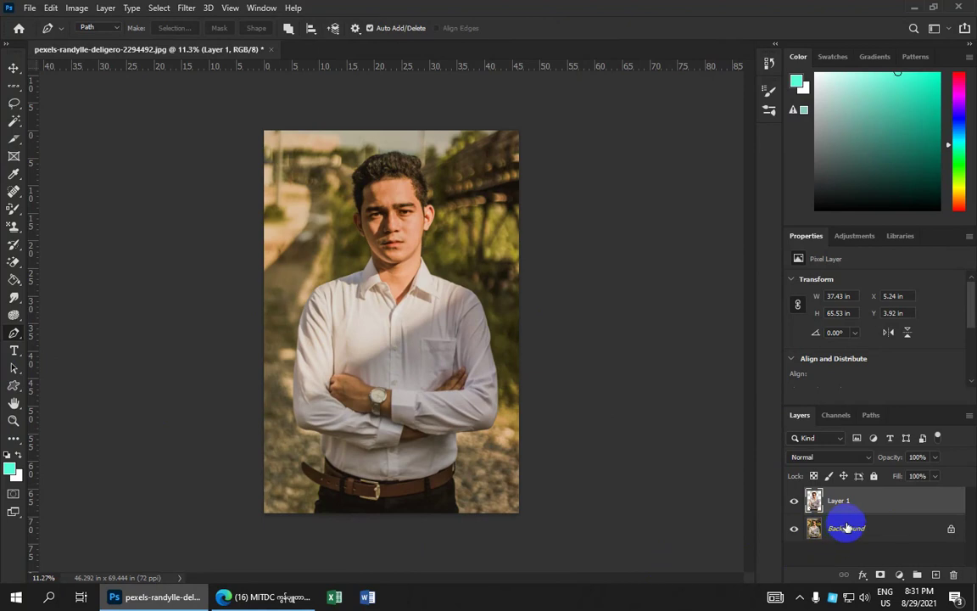
left_click(846, 531)
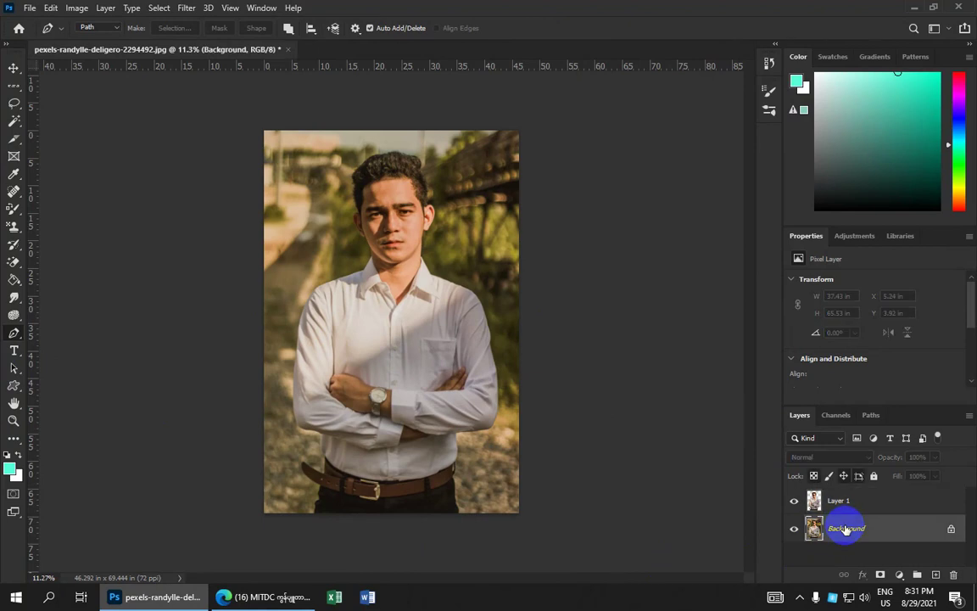
Step: Set the foreground colour to cyan #0debff and fill the Background with it
left_click(10, 470)
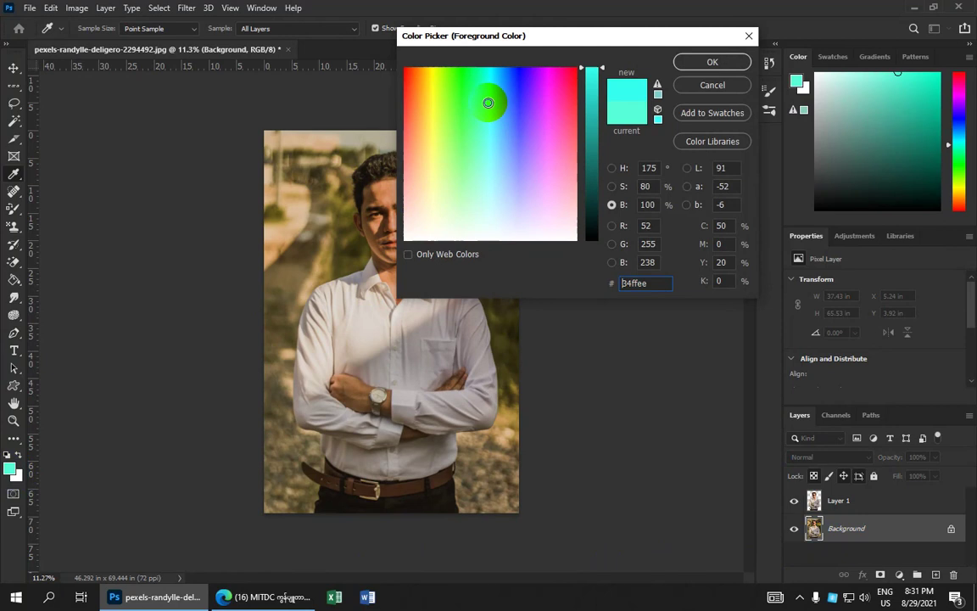
left_click_drag(489, 111, 492, 84)
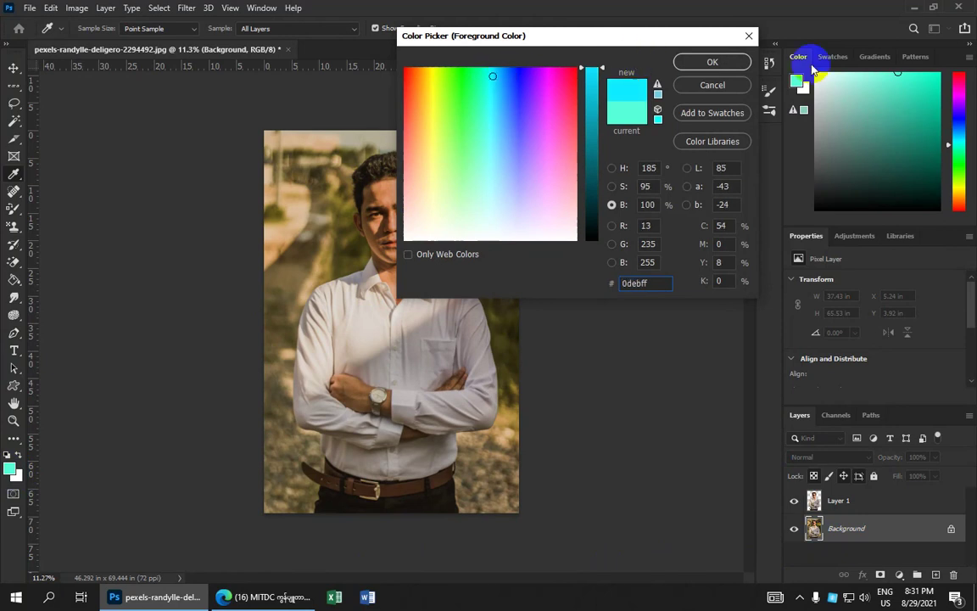
left_click(492, 77)
left_click(713, 64)
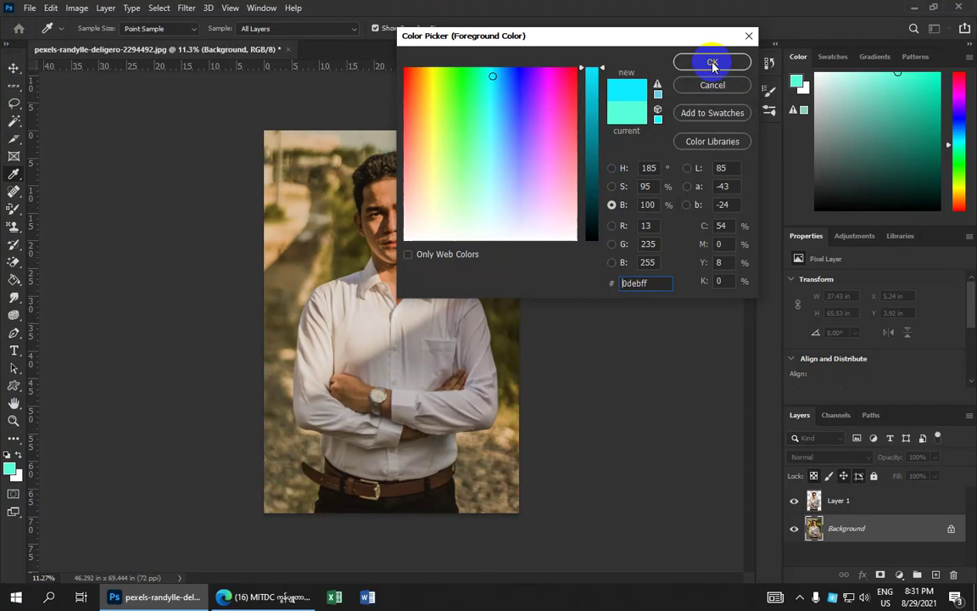
key("p")
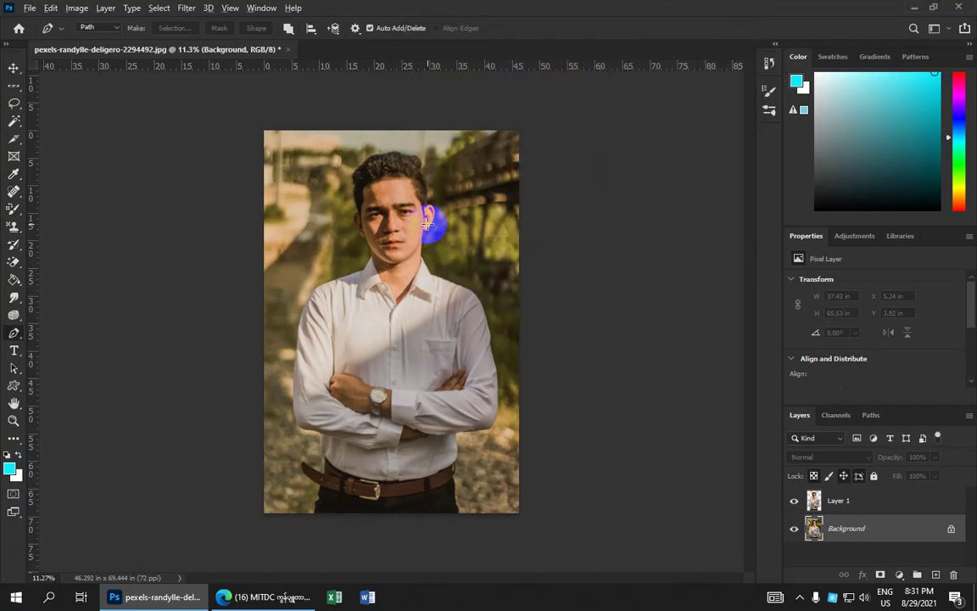
key("alt+BackSpace")
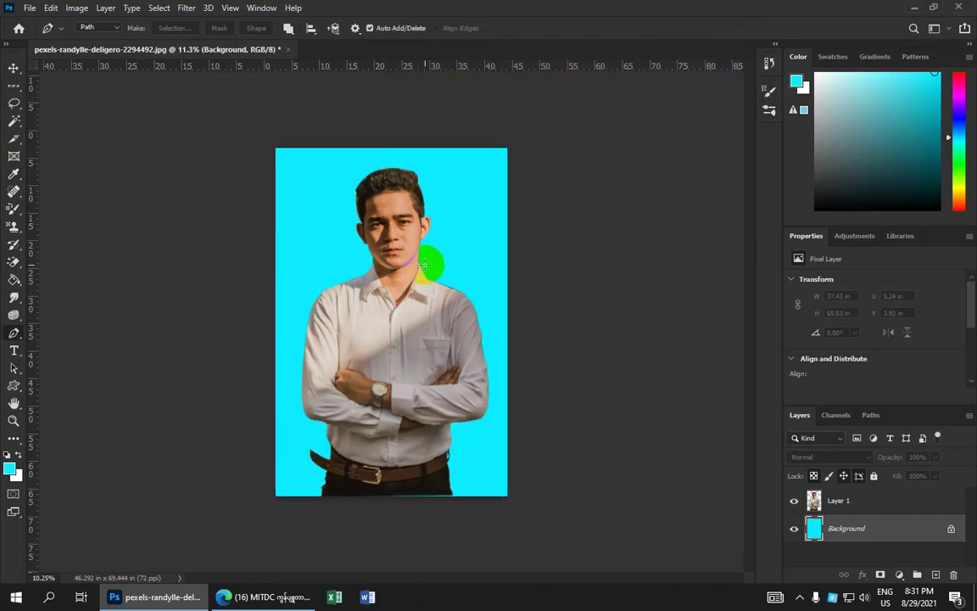
scroll(429, 261, "up", 2)
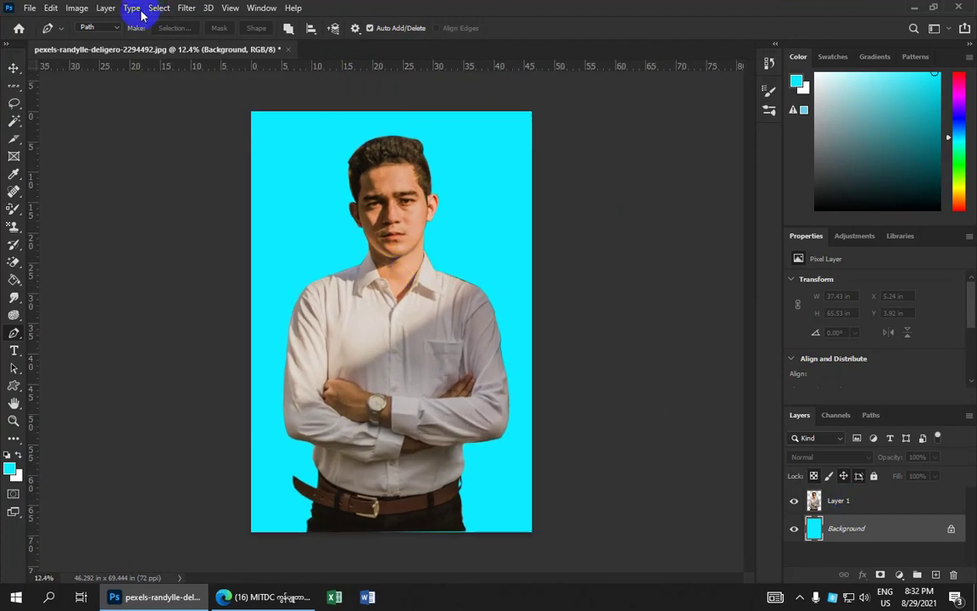
Step: Merge Visible via the Layer menu and duplicate the merged Background as Layer 1
left_click(104, 8)
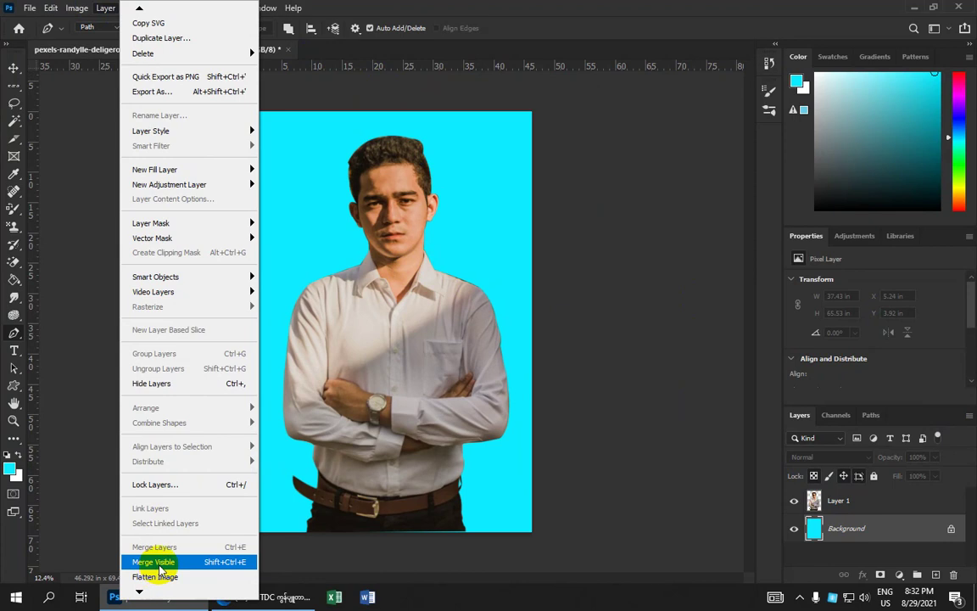
left_click(161, 89)
left_click(103, 9)
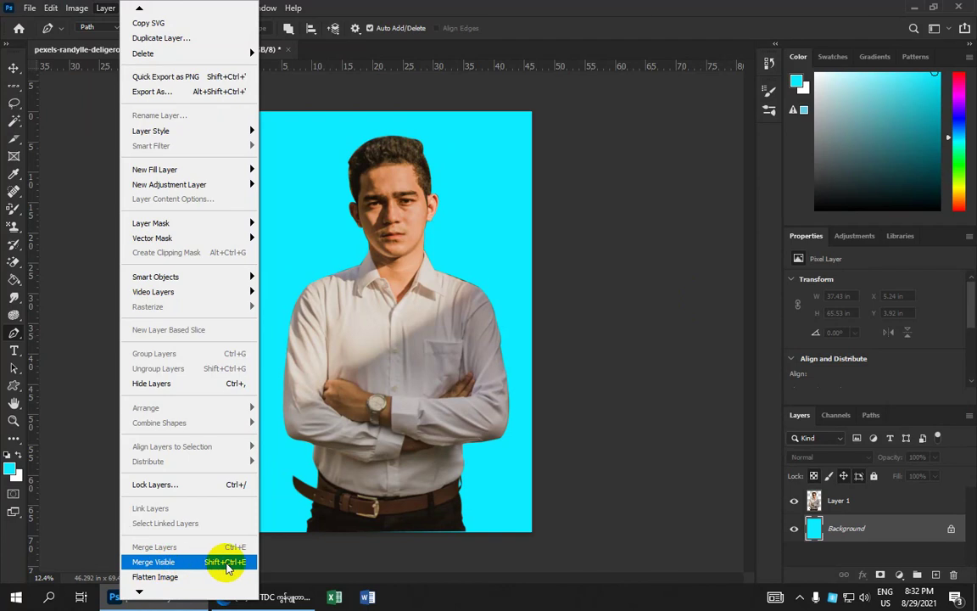
left_click(227, 564)
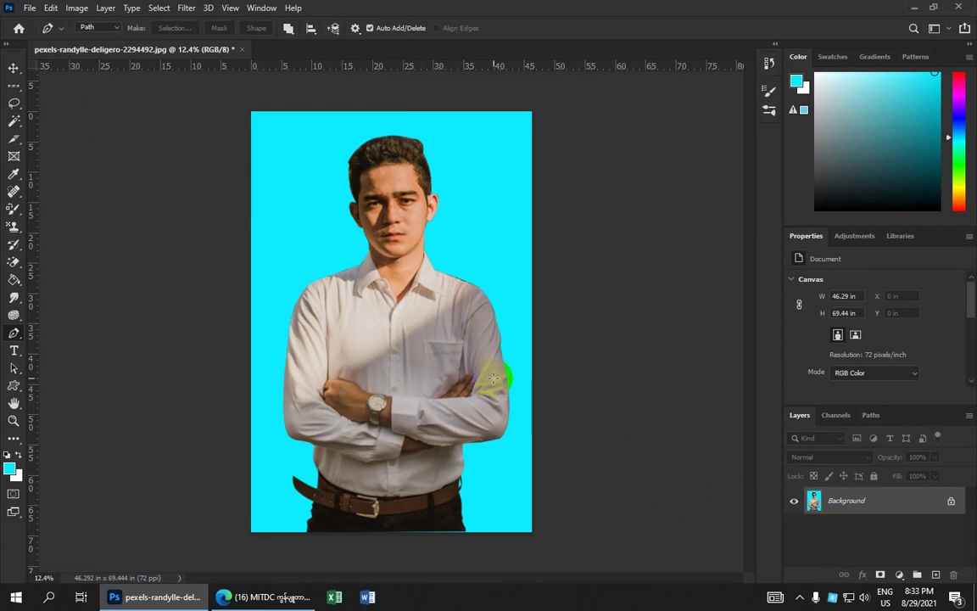
key("ctrl+z")
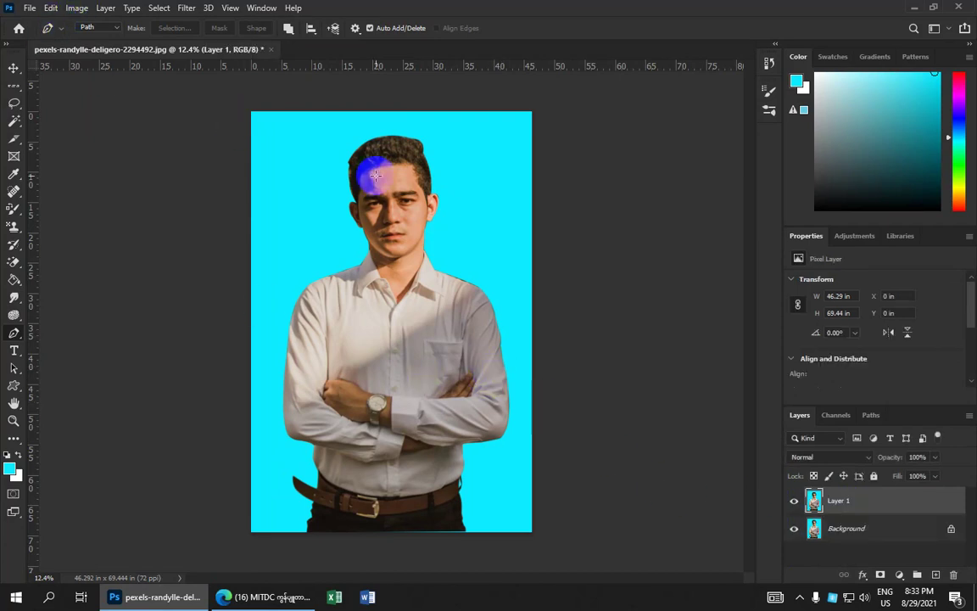
left_click_drag(429, 202, 431, 211)
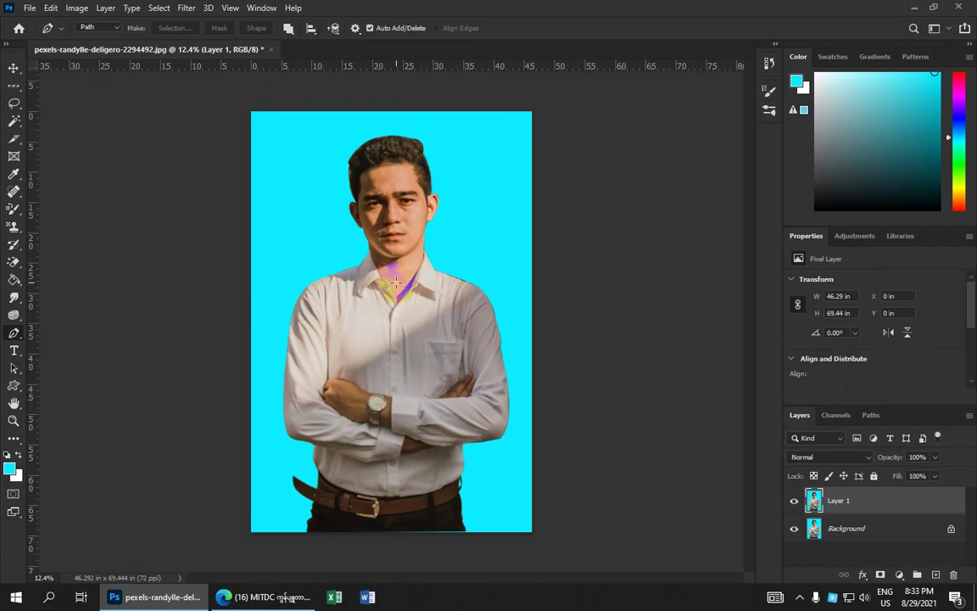
Step: Apply Edit > Puppet Warp to Layer 1
left_click(51, 9)
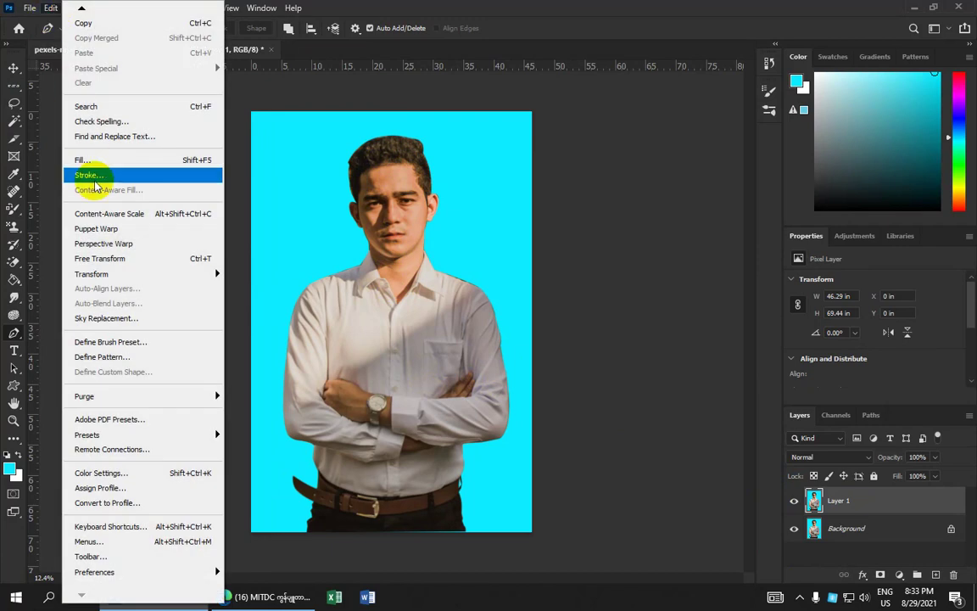
left_click(110, 229)
Step: Place Puppet Warp pins on the chin, left shoulder and left arm
left_click(368, 235)
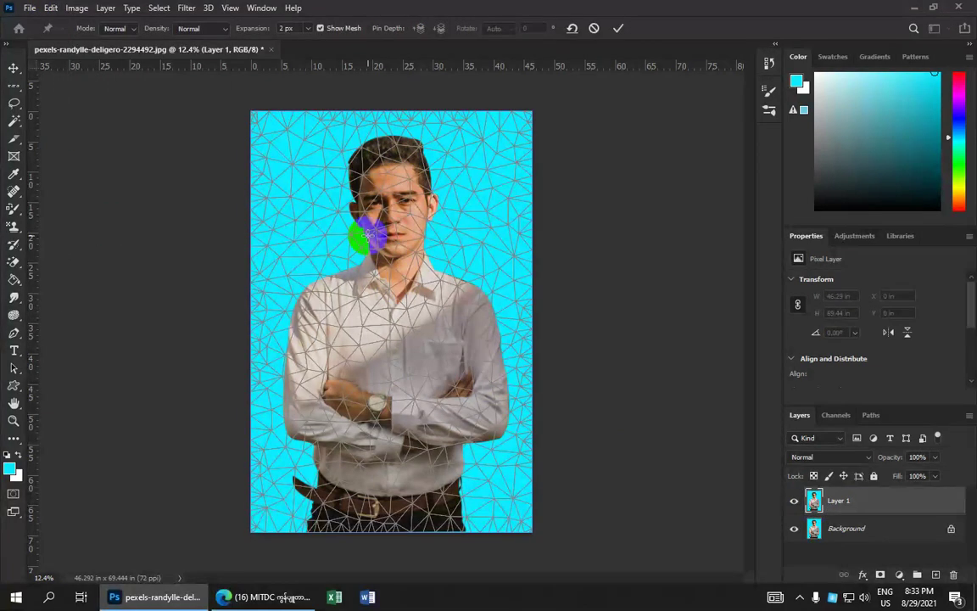
scroll(371, 236, "up", 2)
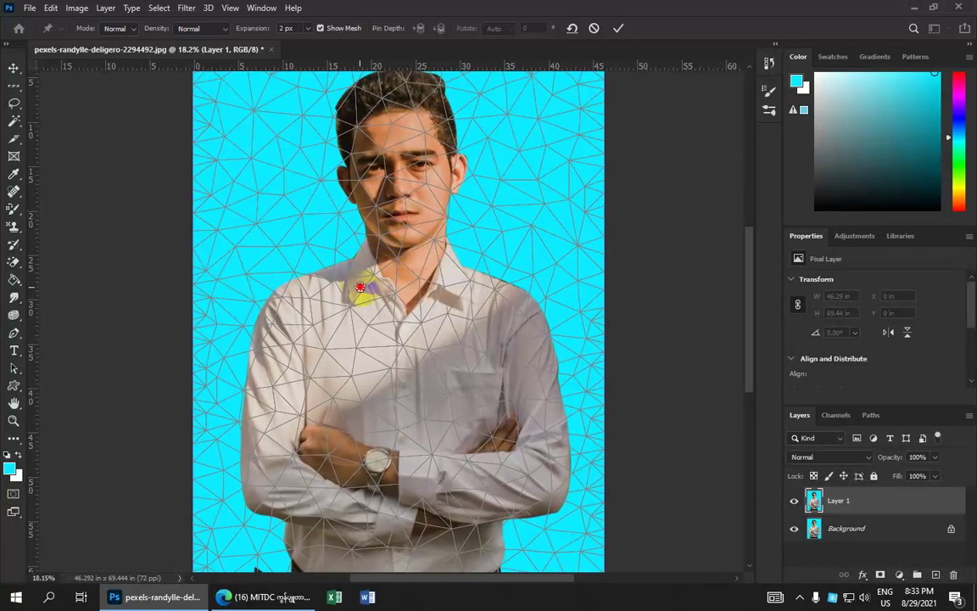
left_click_drag(357, 288, 360, 181)
scroll(348, 174, "down", 2)
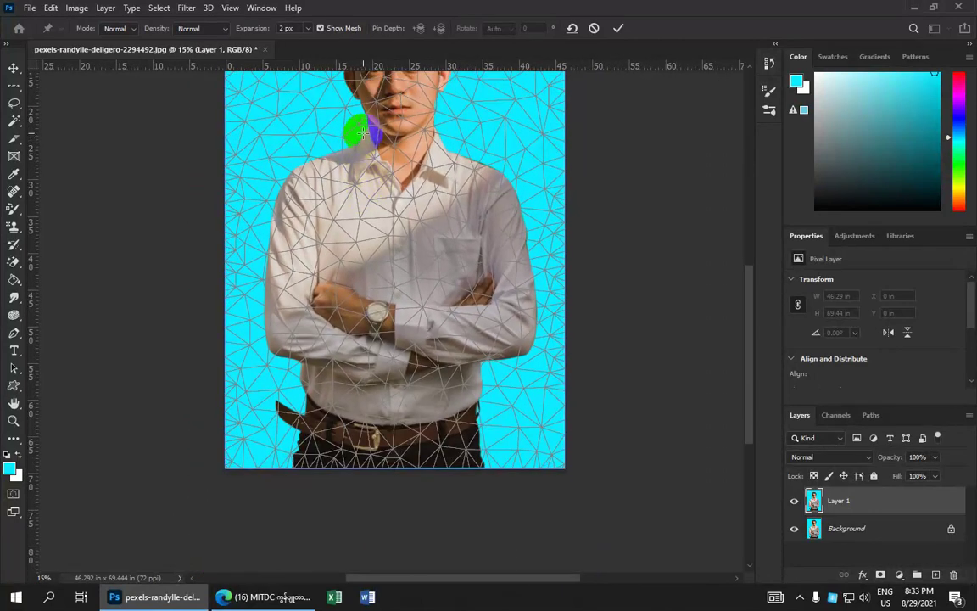
scroll(355, 153, "down", 1)
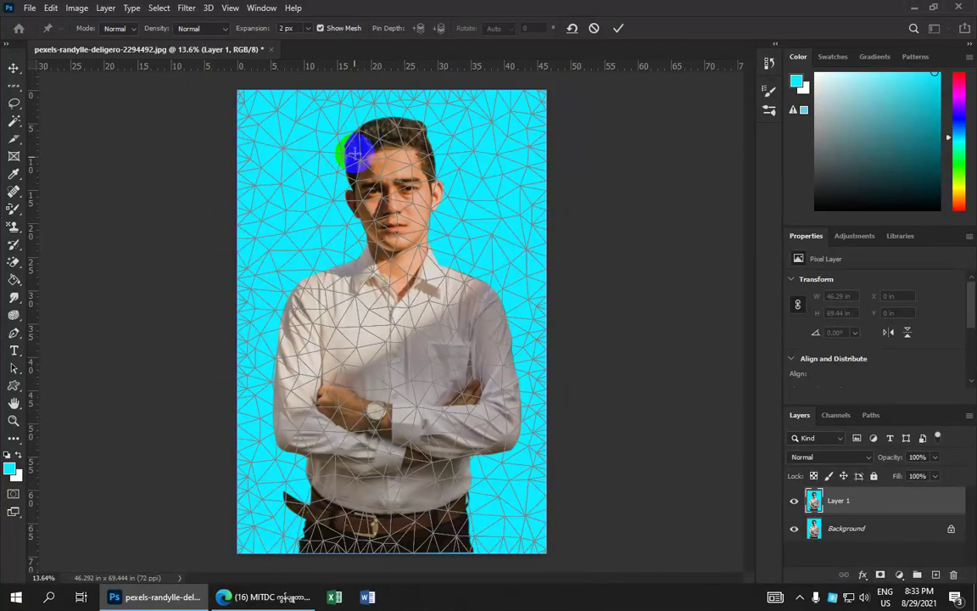
left_click(363, 246)
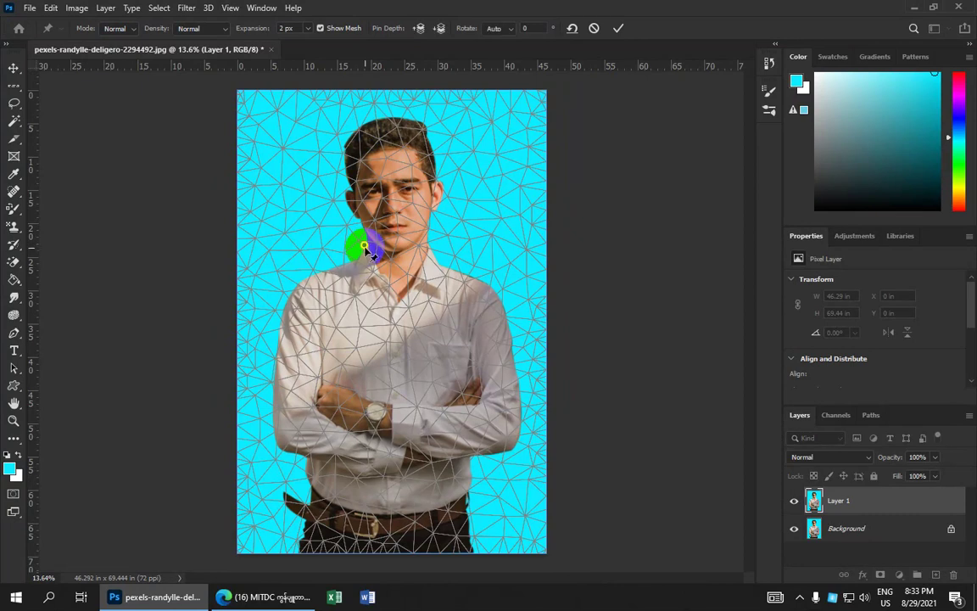
left_click(350, 259)
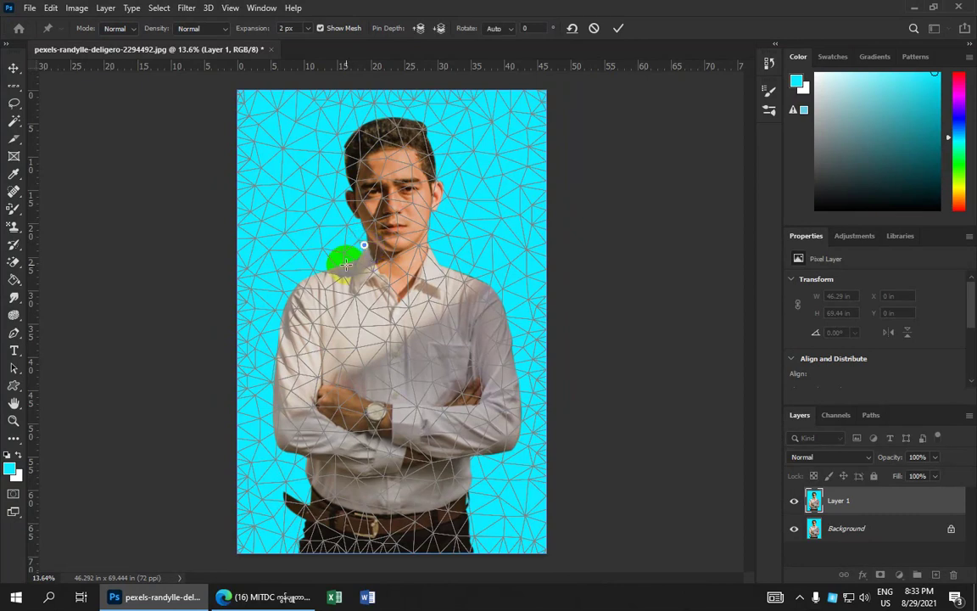
left_click(298, 285)
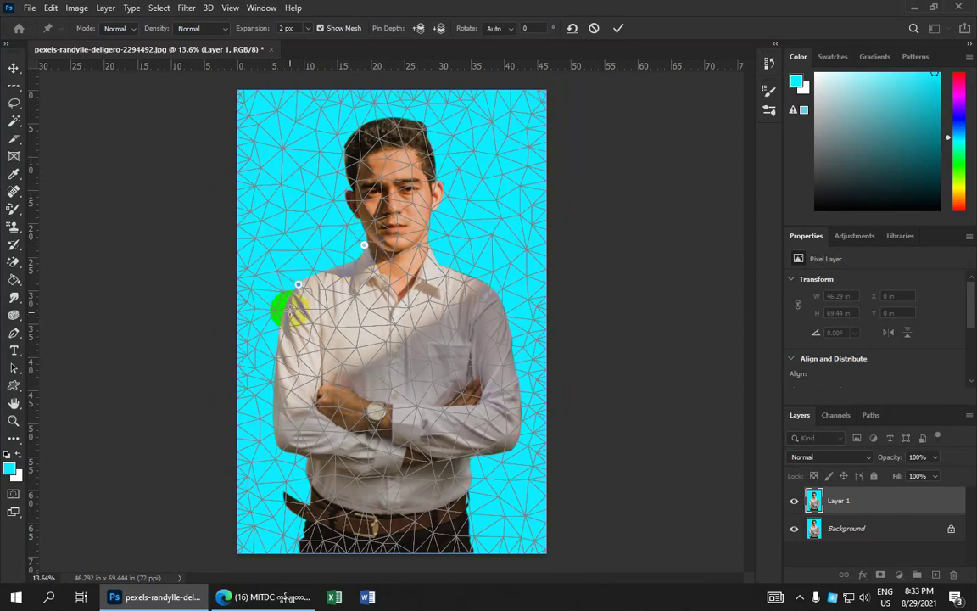
left_click(271, 424)
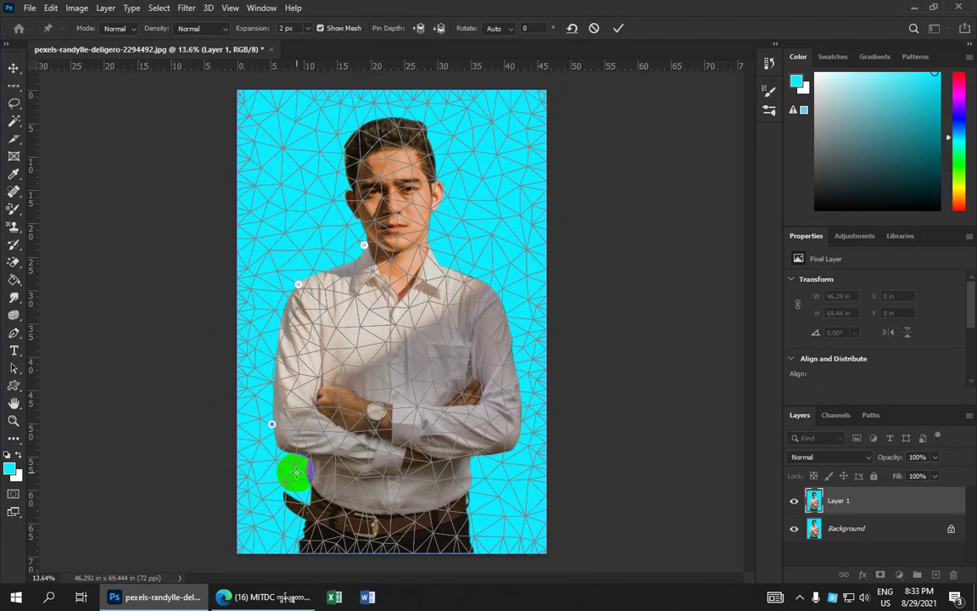
Step: Pin the belt's left end, trousers below the belt, bottom edge and right hip
left_click(304, 461)
left_click(310, 487)
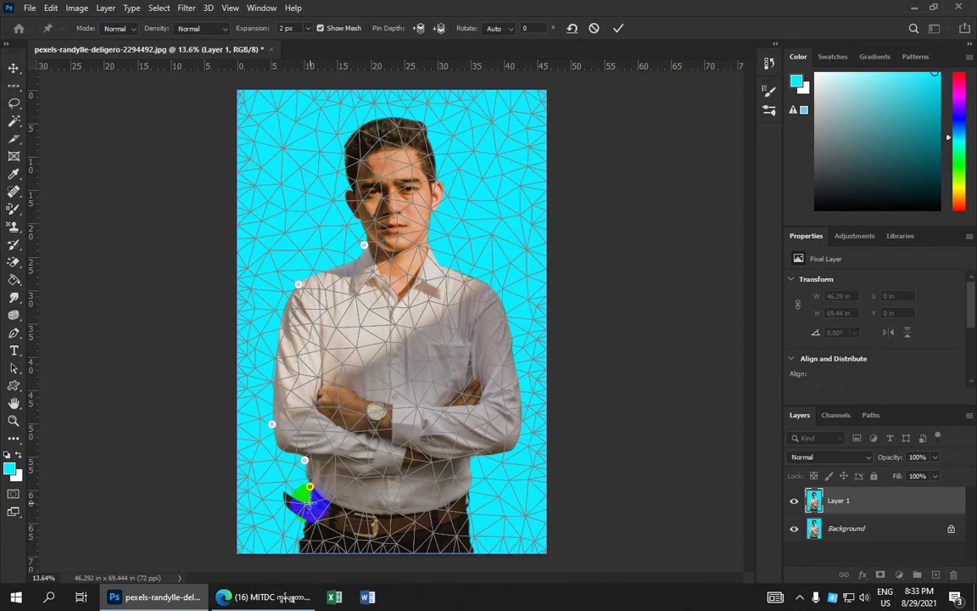
left_click(309, 507)
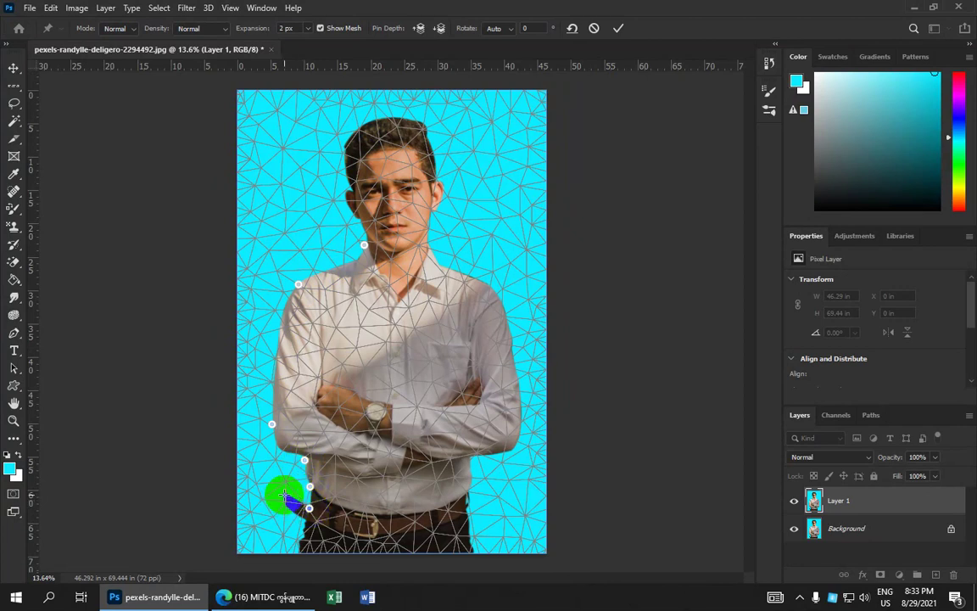
left_click(309, 507)
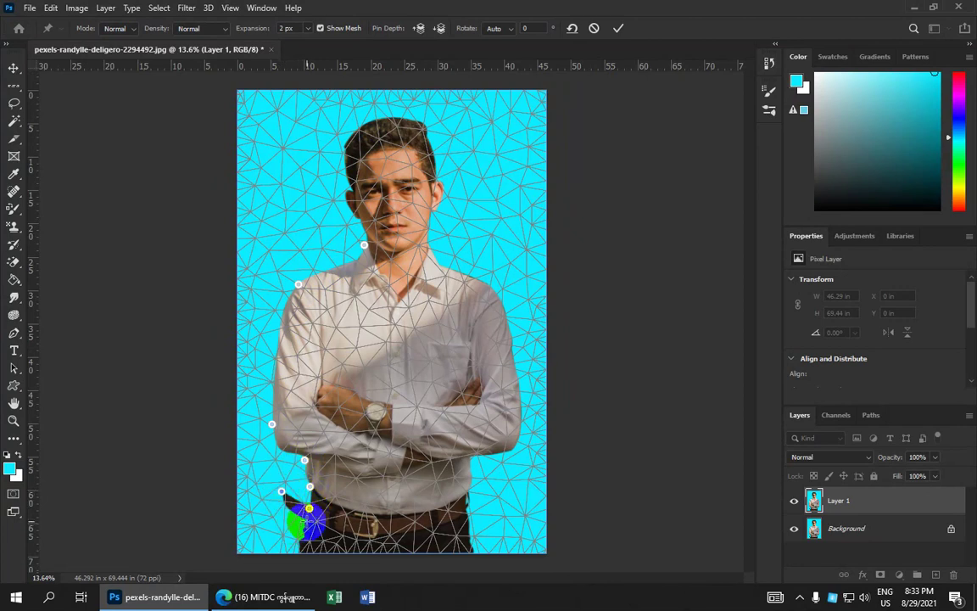
left_click(307, 521)
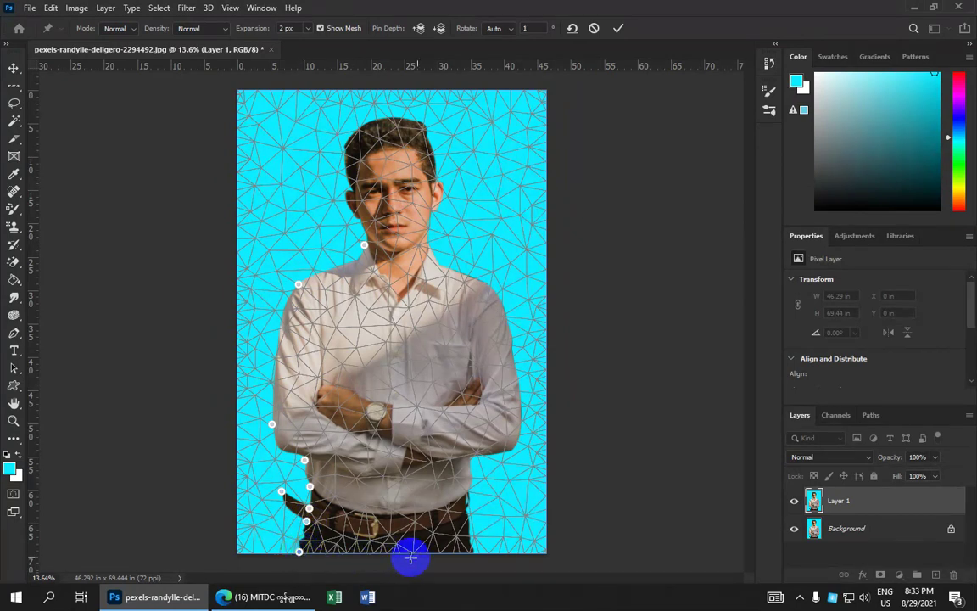
left_click(416, 228)
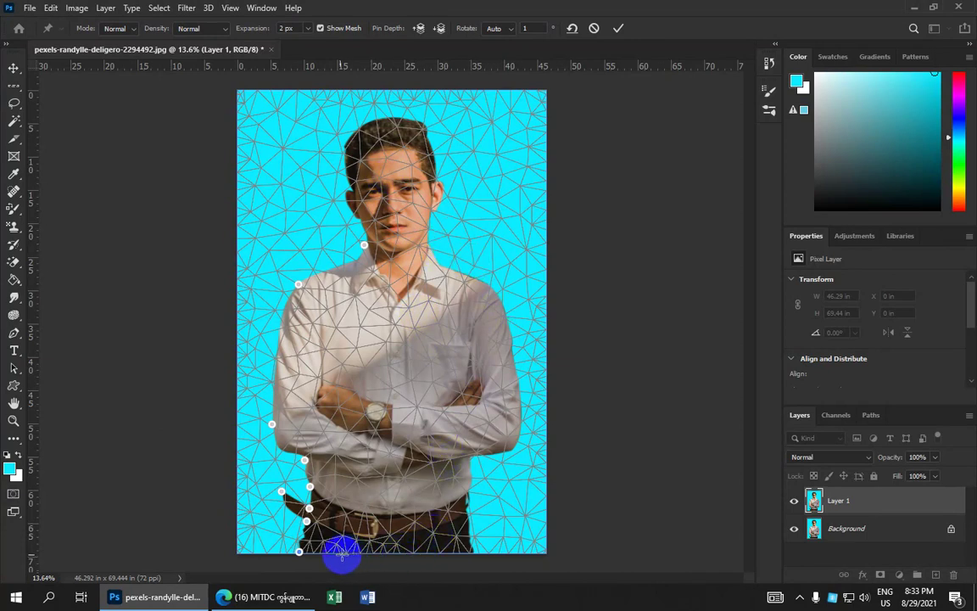
left_click(471, 551)
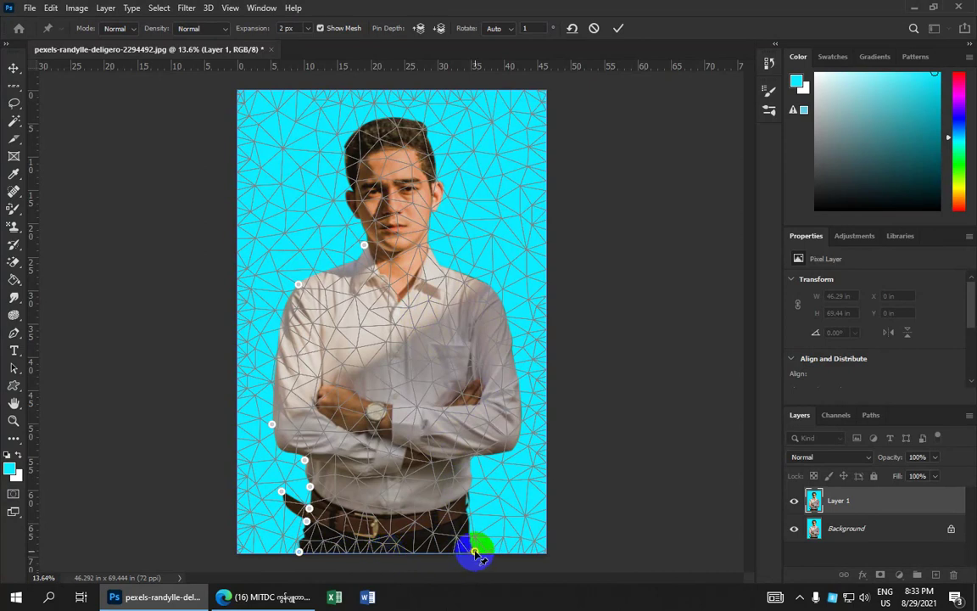
left_click(468, 509)
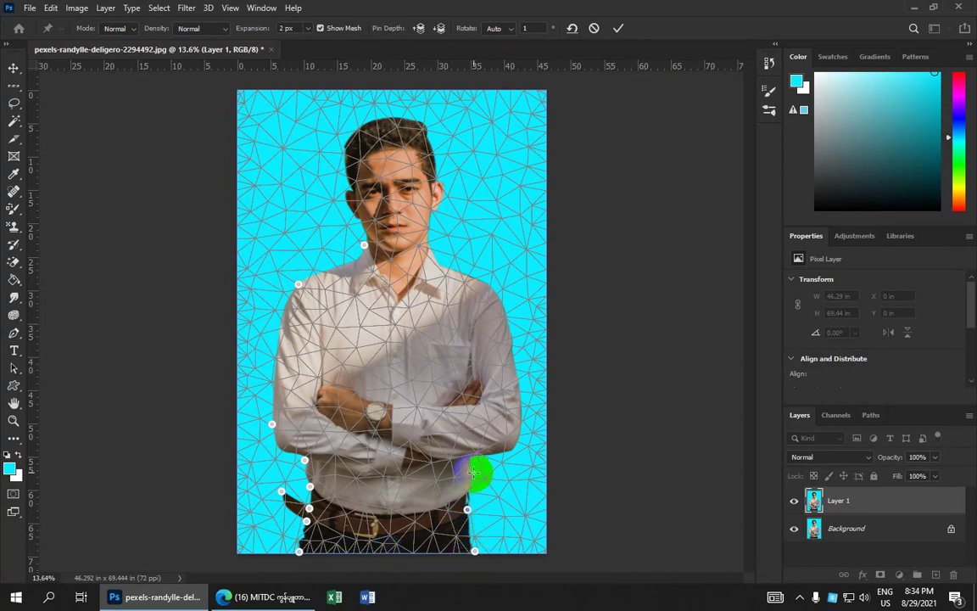
Step: Pin the right forearm, right sleeve and right shoulder
left_click_drag(506, 451, 508, 450)
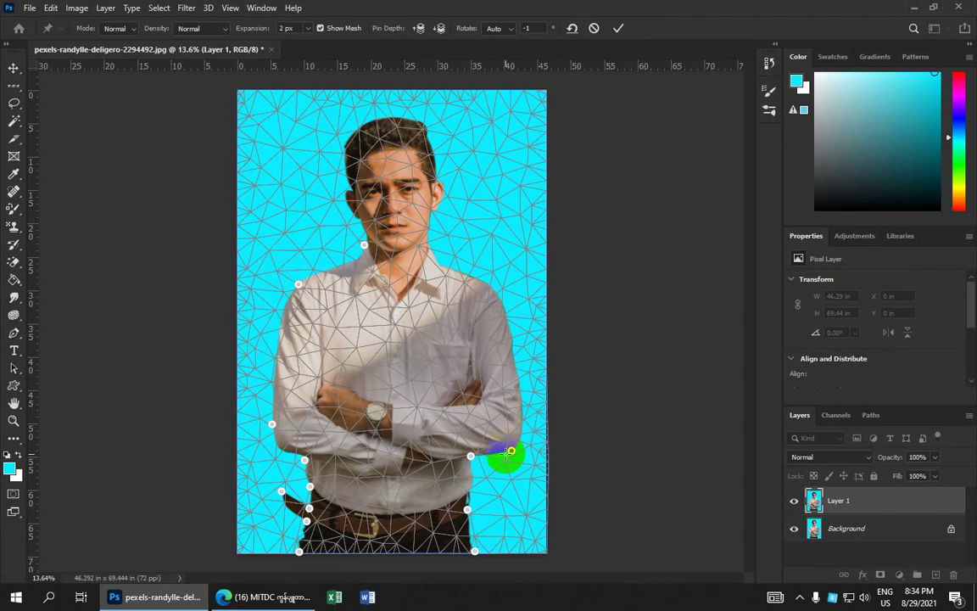
left_click_drag(511, 451, 506, 454)
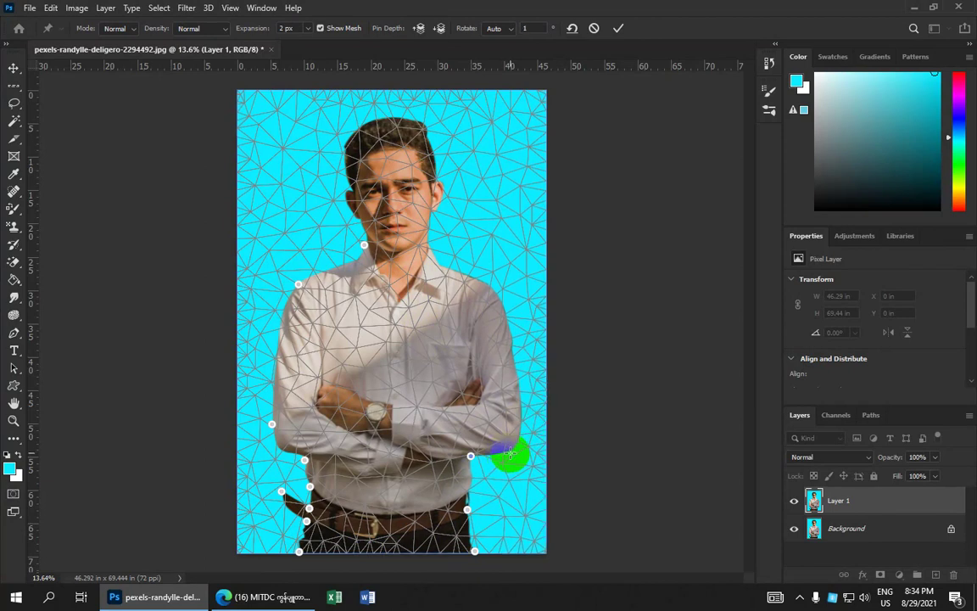
left_click_drag(521, 397, 518, 370)
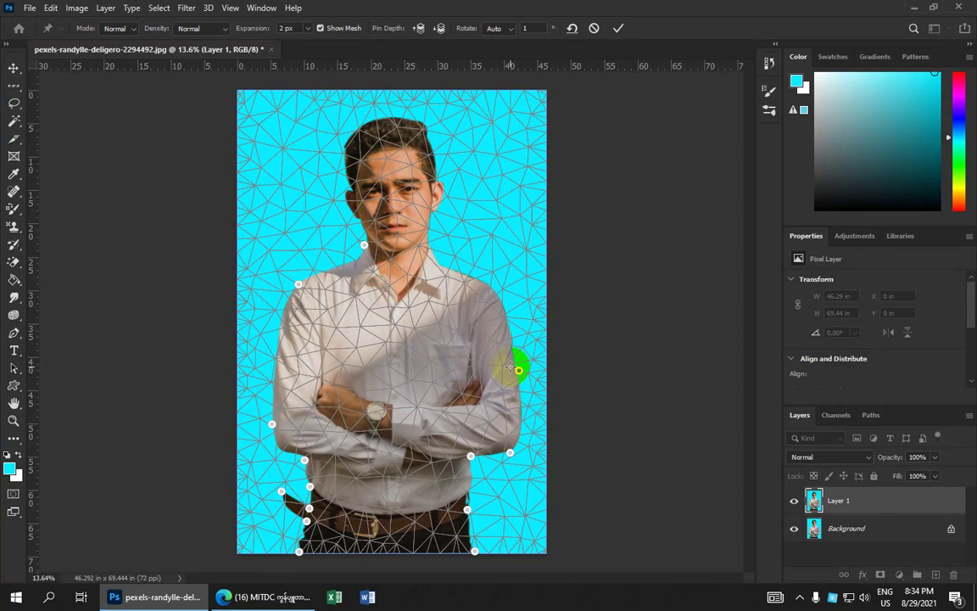
left_click_drag(507, 299, 498, 294)
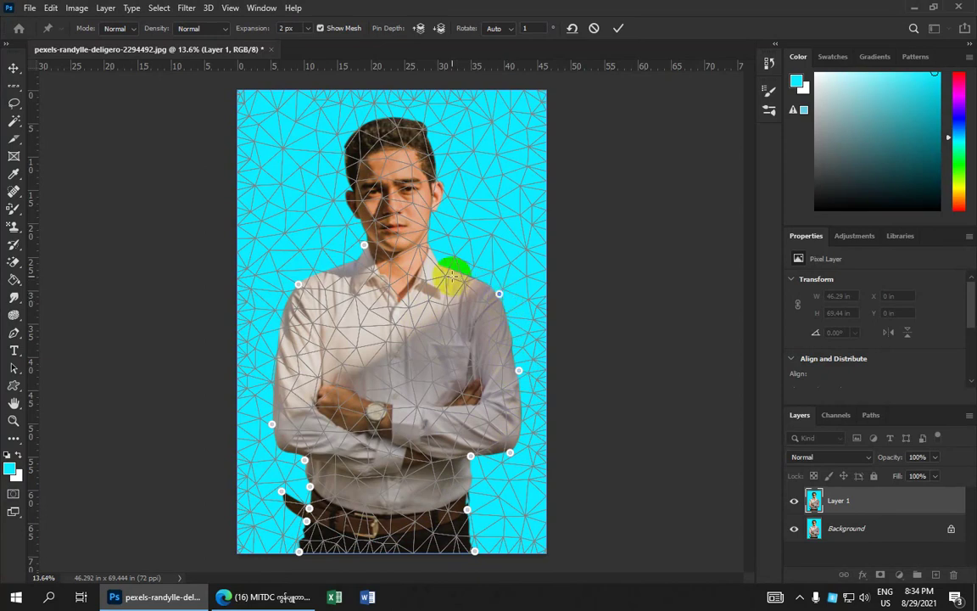
Step: Pin the neck, rotate that pin to tilt the head upright, and commit the warp
mouse_move(447, 272)
left_mouse_down()
mouse_move(435, 245)
mouse_move(428, 248)
left_mouse_up()
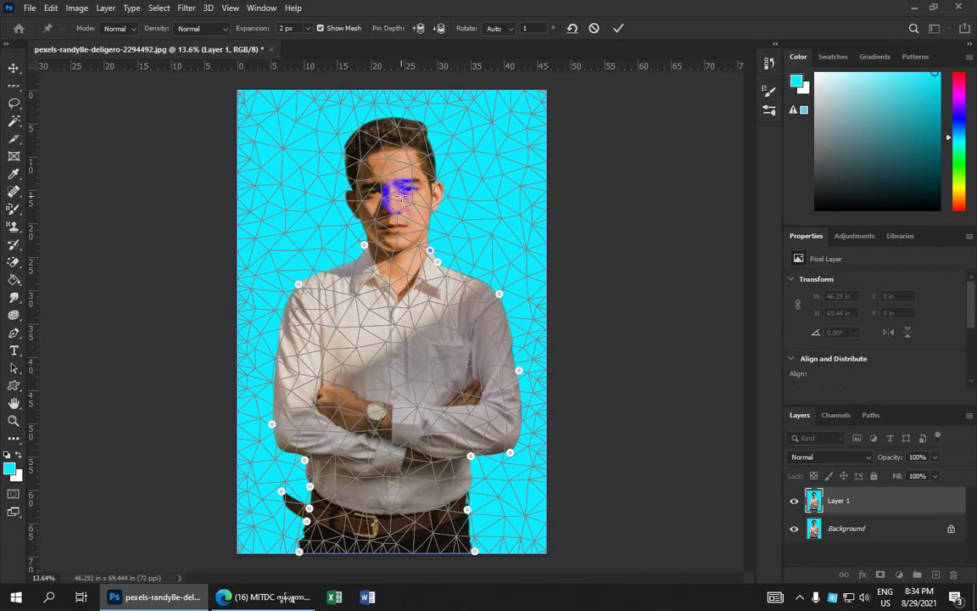
left_click_drag(447, 234, 443, 246)
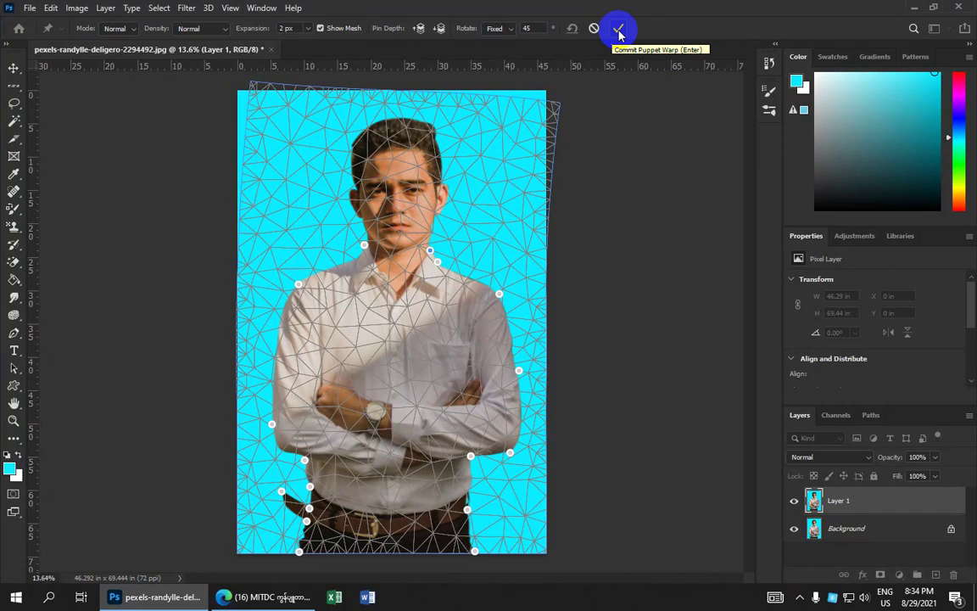
left_click(618, 31)
Step: Zoom out and toggle Layer 1 and Background visibility to compare the warp
key("p")
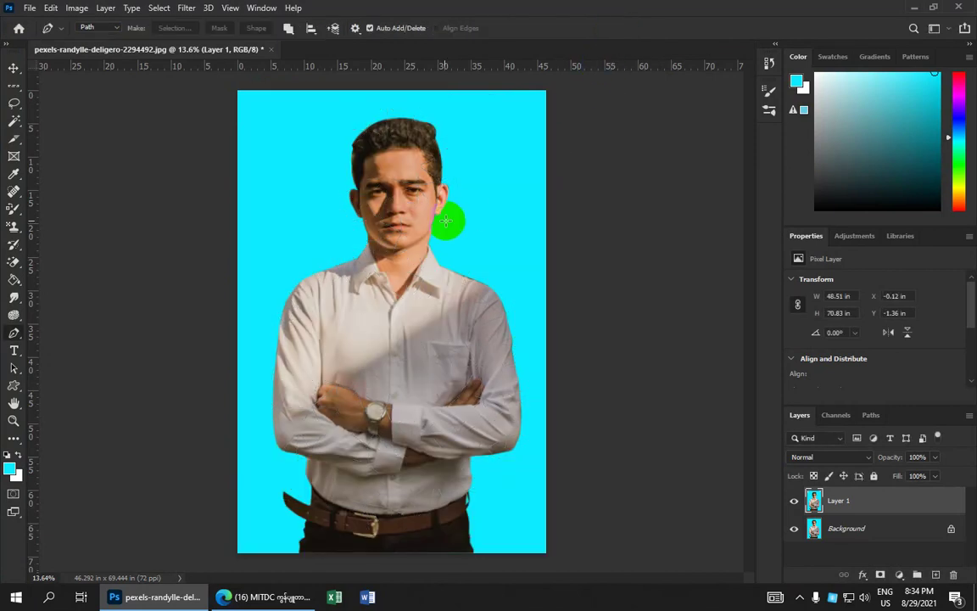
key("ctrl+minus")
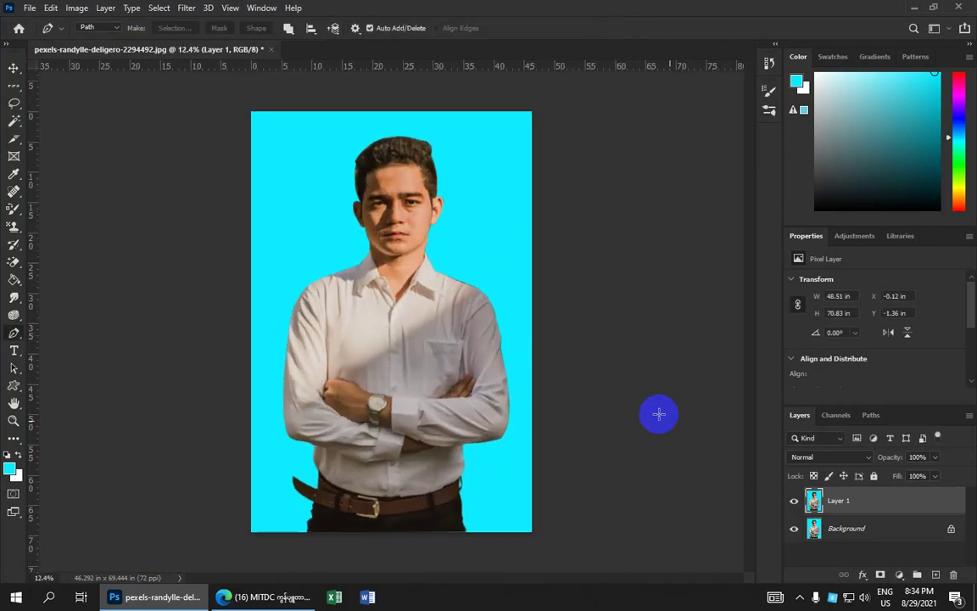
left_click(794, 501)
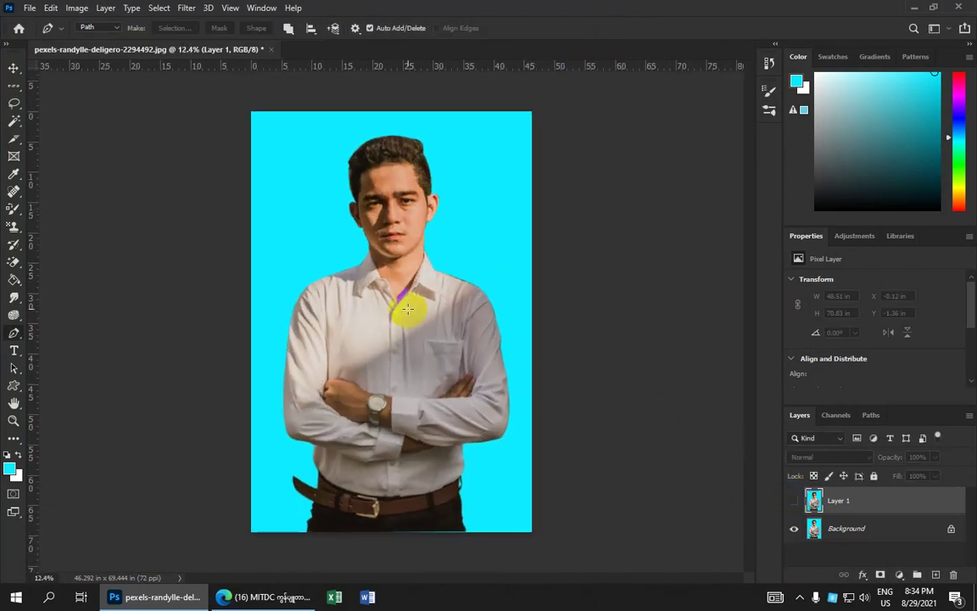
left_click(794, 500)
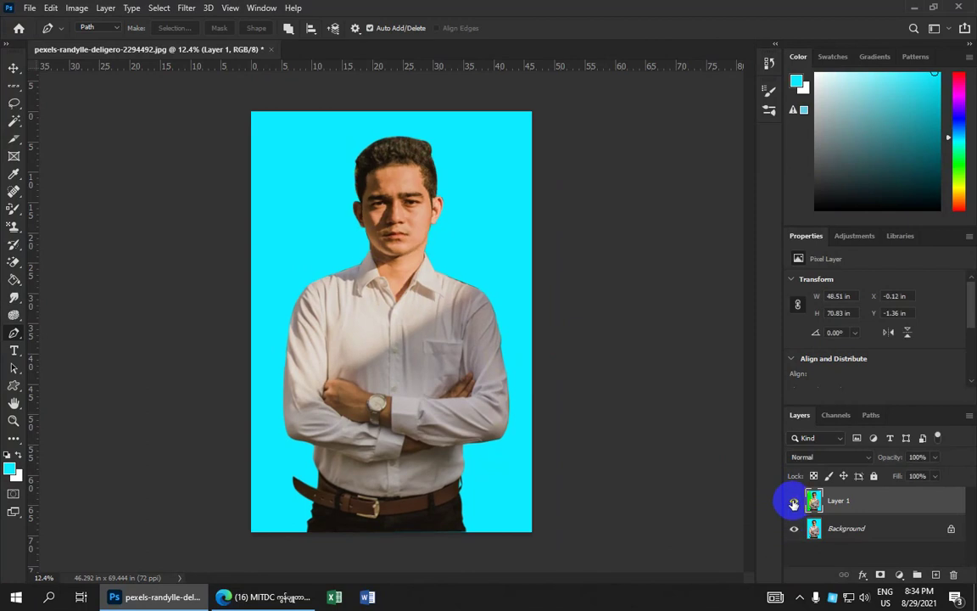
left_click(795, 528)
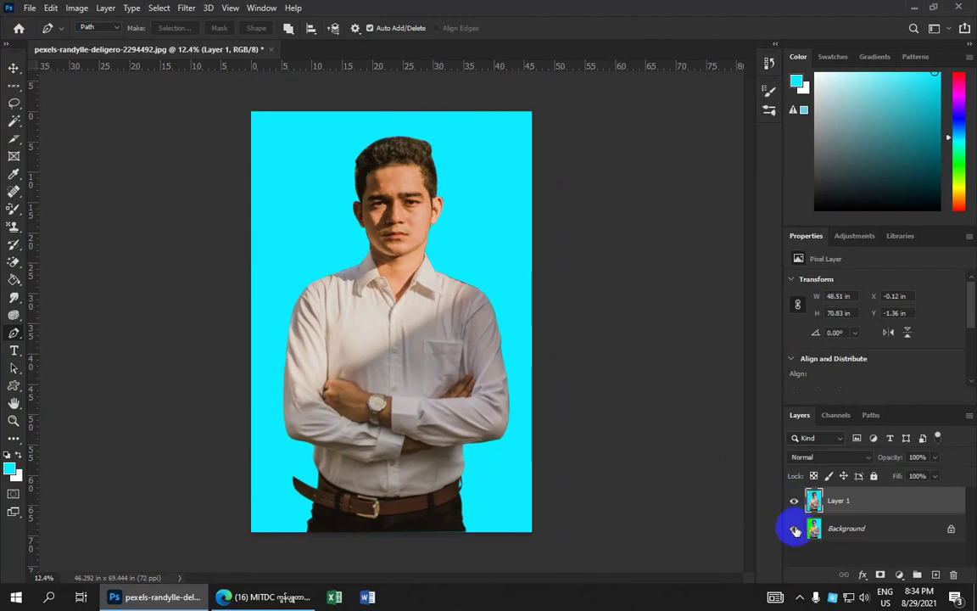
left_click(795, 529)
left_click(795, 529)
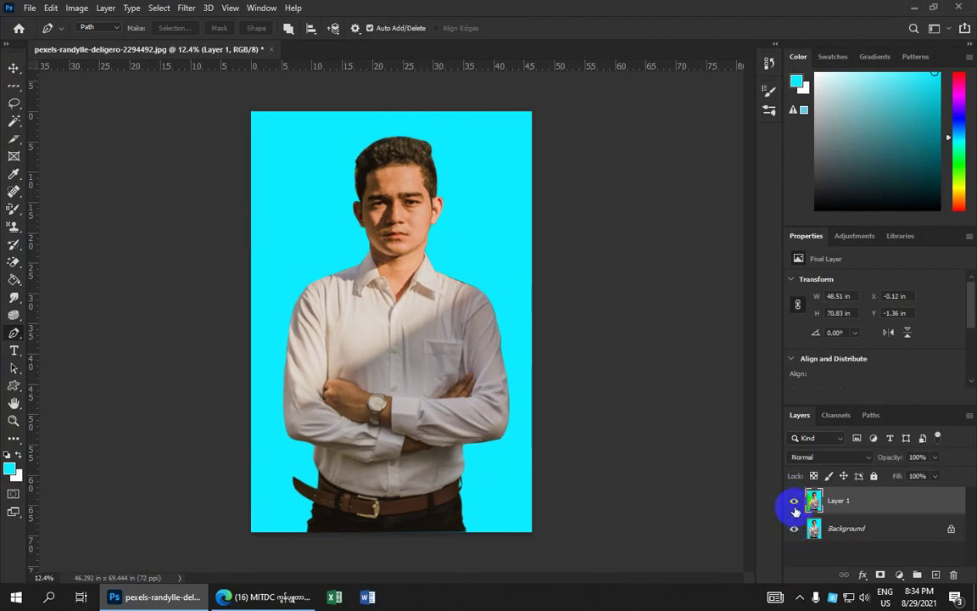
Step: Hide and re-show Layer 1 to recheck the straightened head, then open the File menu
left_click(792, 501)
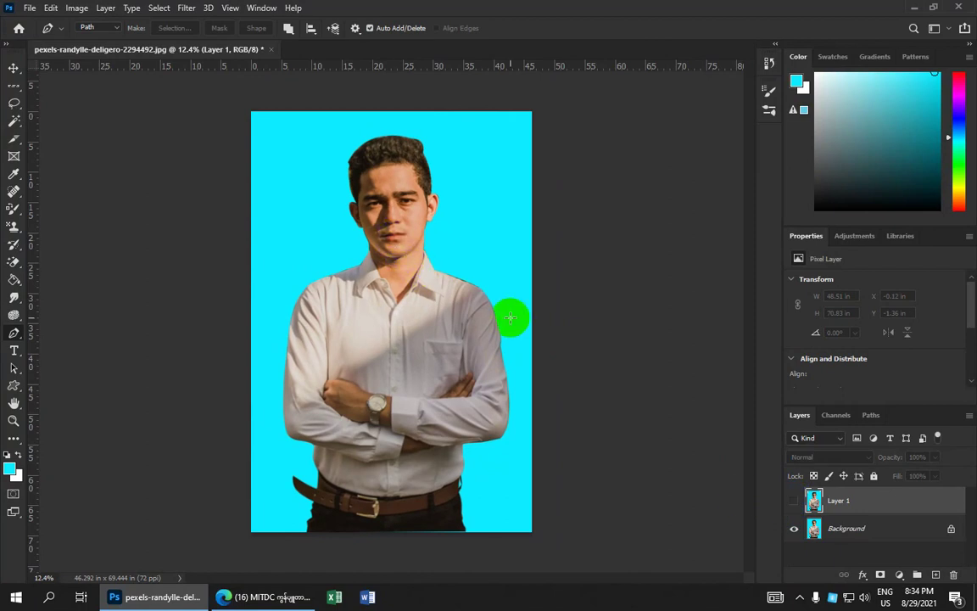
left_click(344, 189)
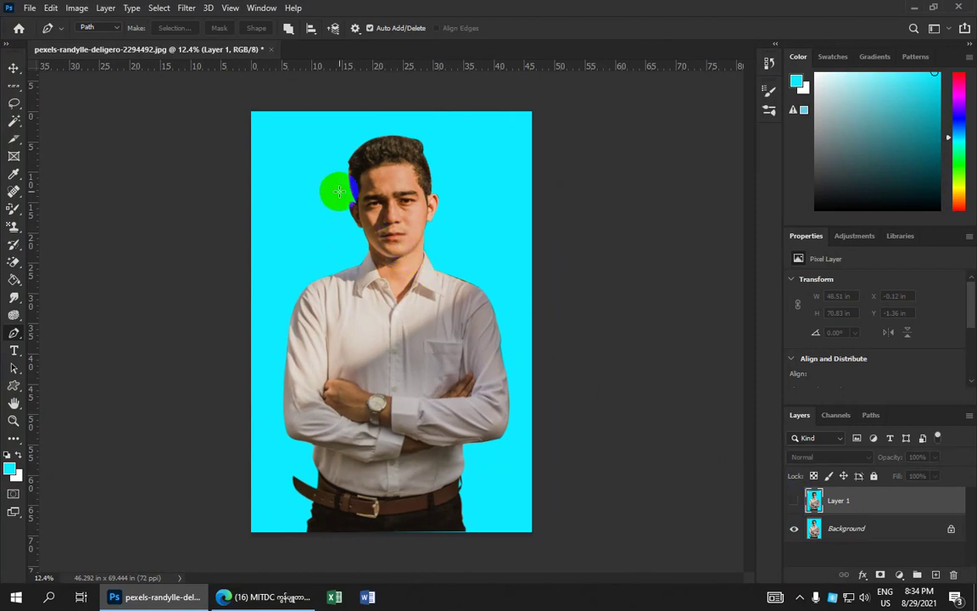
left_click(793, 500)
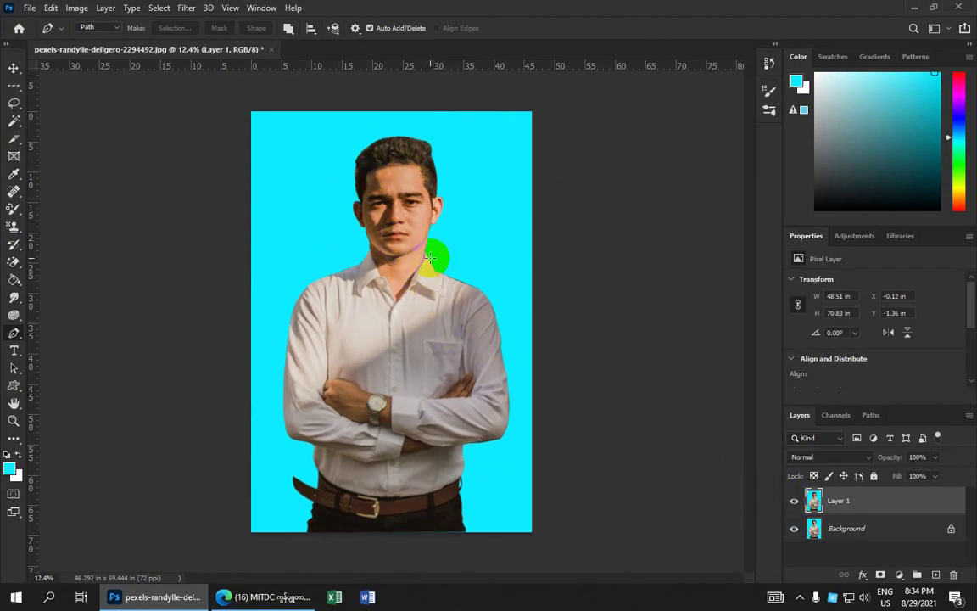
scroll(334, 190, "down", 1)
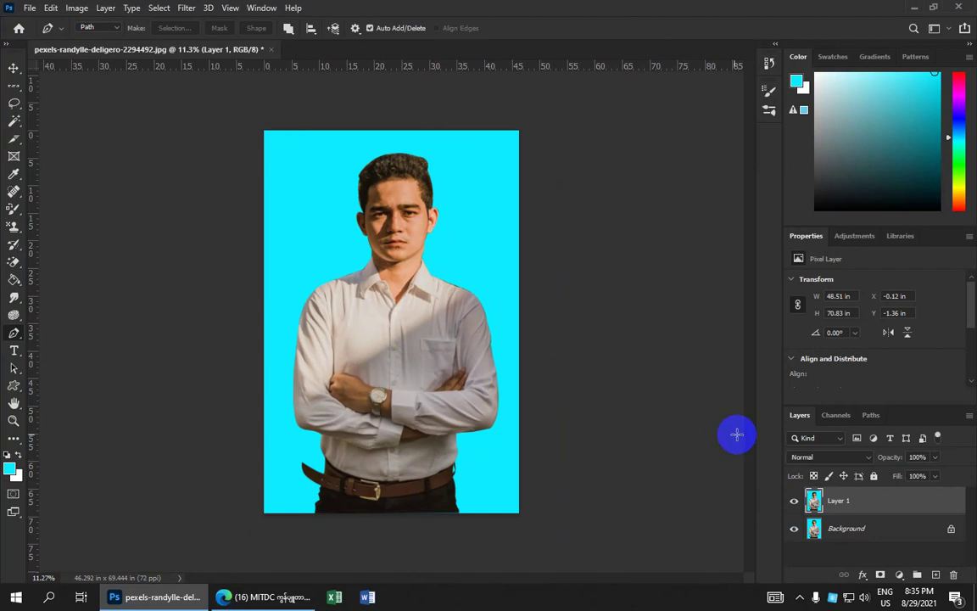
left_click(30, 8)
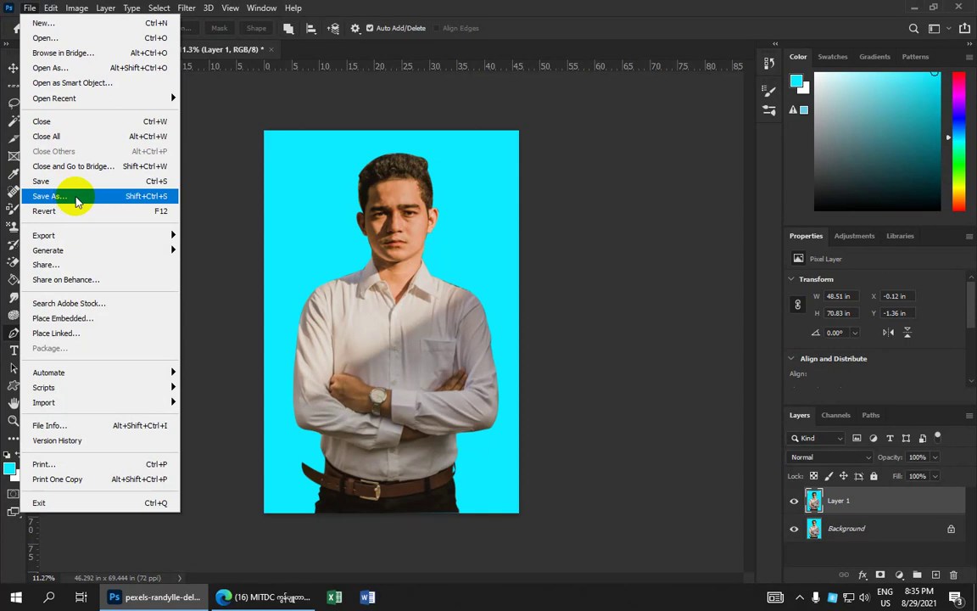
Step: Start Save As and navigate into the 25 Straight Head folder
left_click(146, 200)
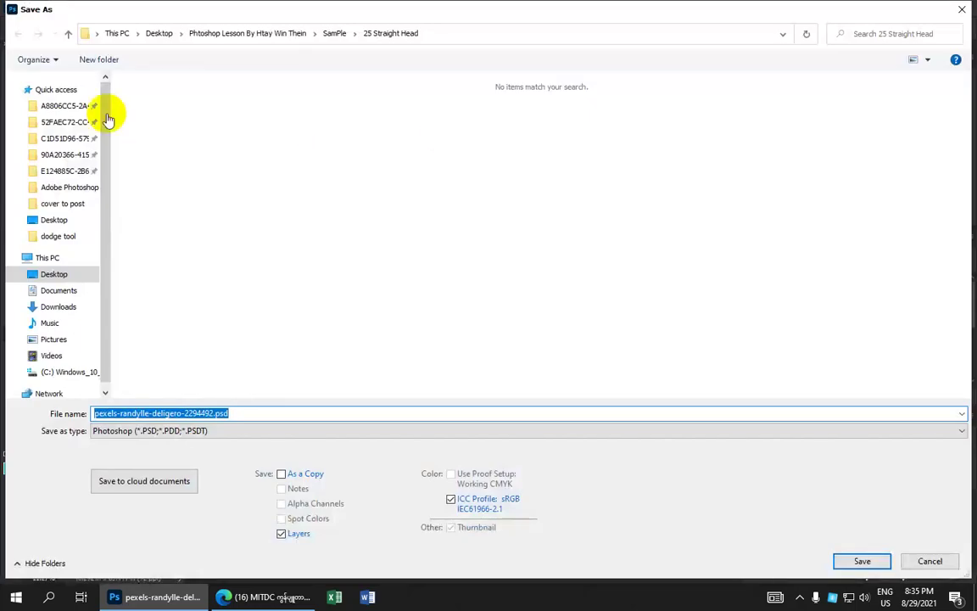
left_click(68, 34)
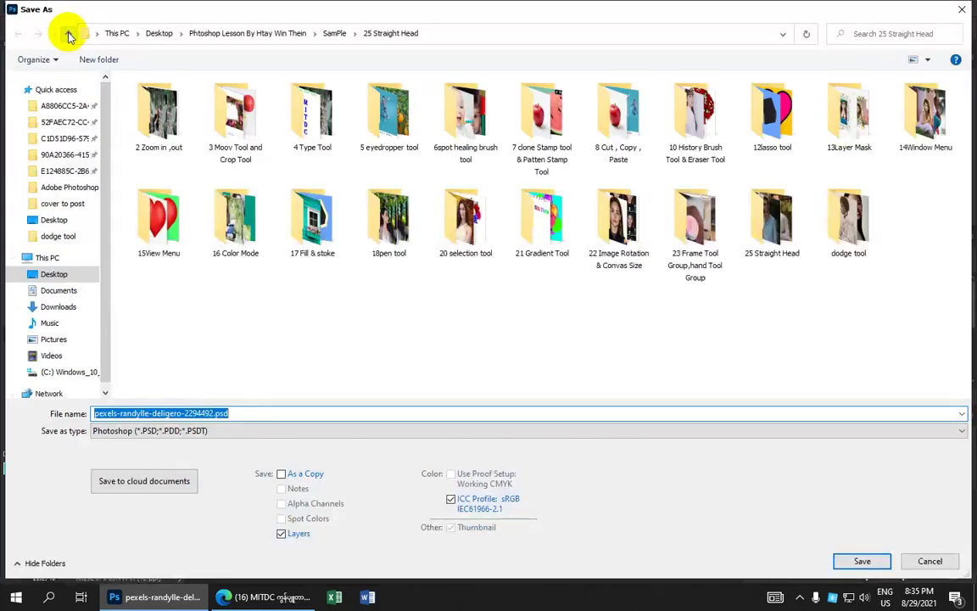
double_click(786, 244)
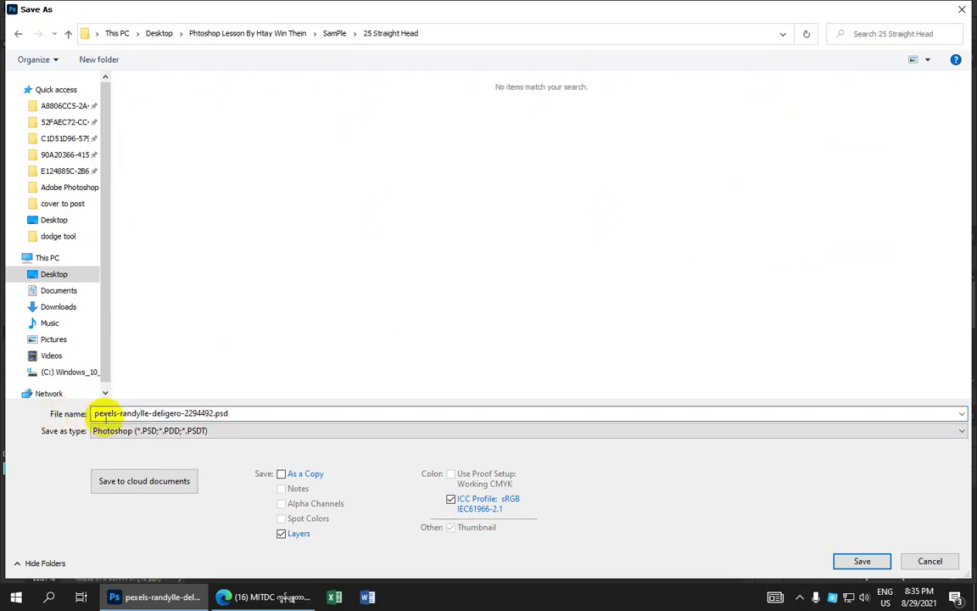
Step: Name the file 001, keep Photoshop (*.PSD) format, and save
double_click(244, 414)
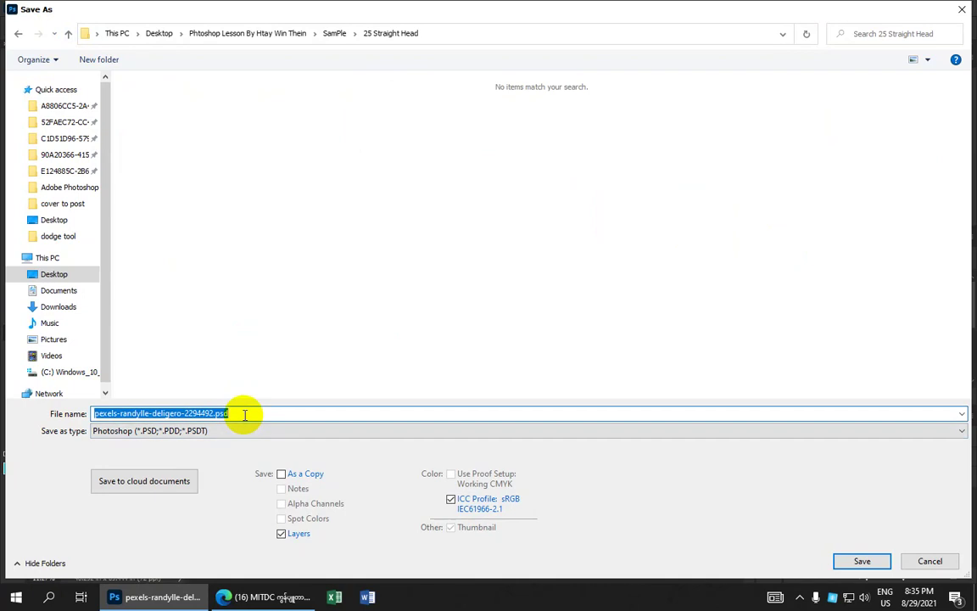
type("001")
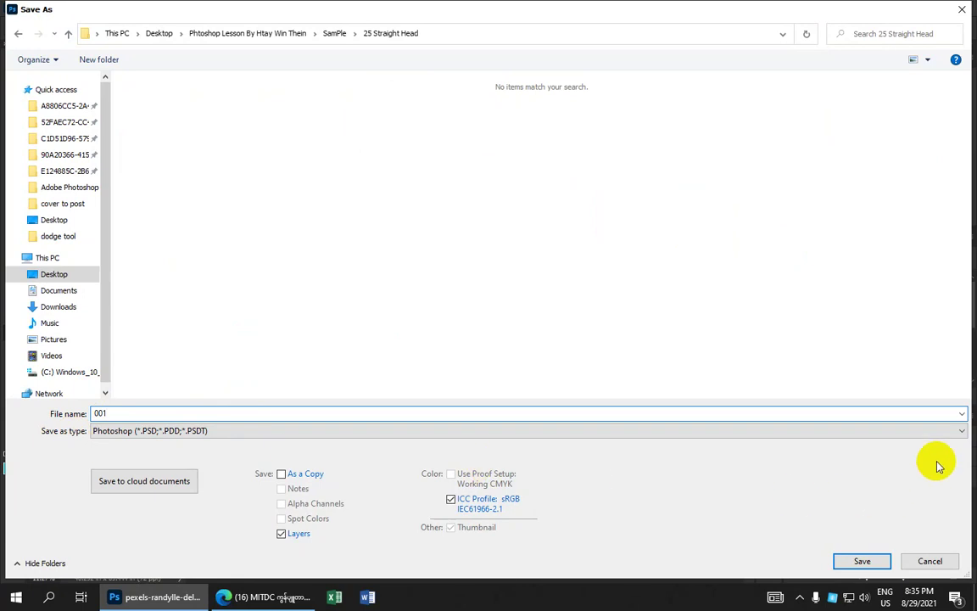
left_click(961, 430)
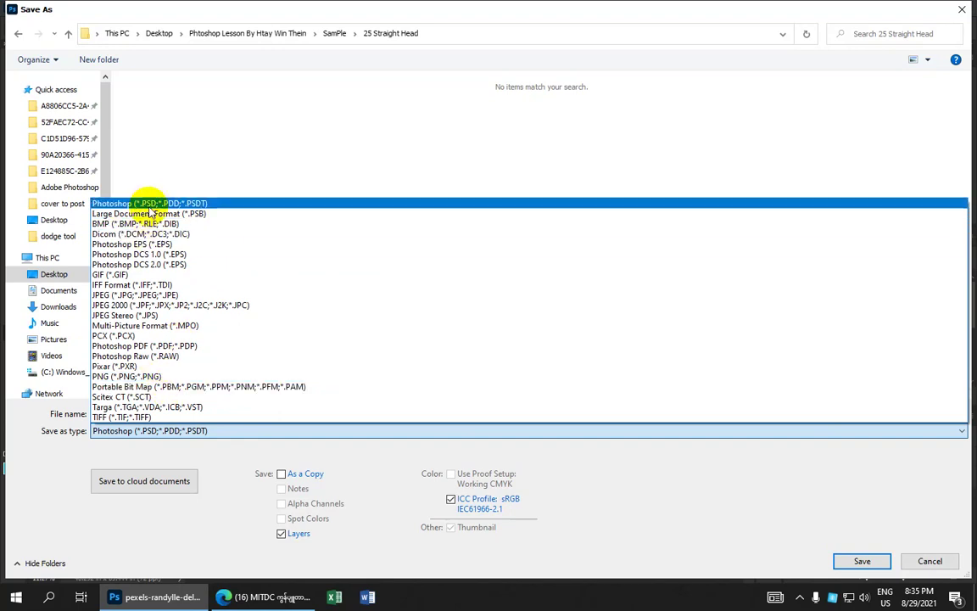
left_click(153, 204)
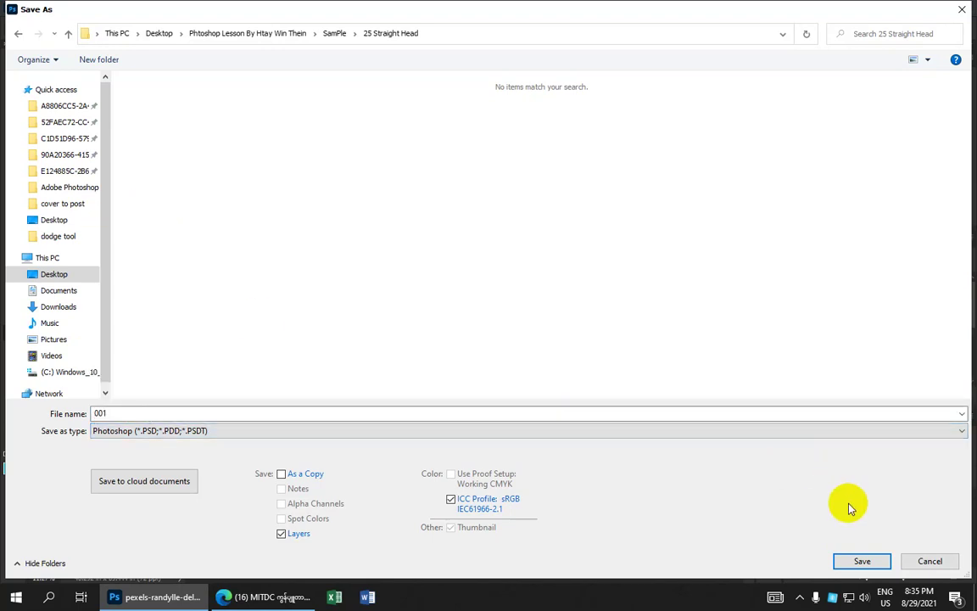
left_click(862, 561)
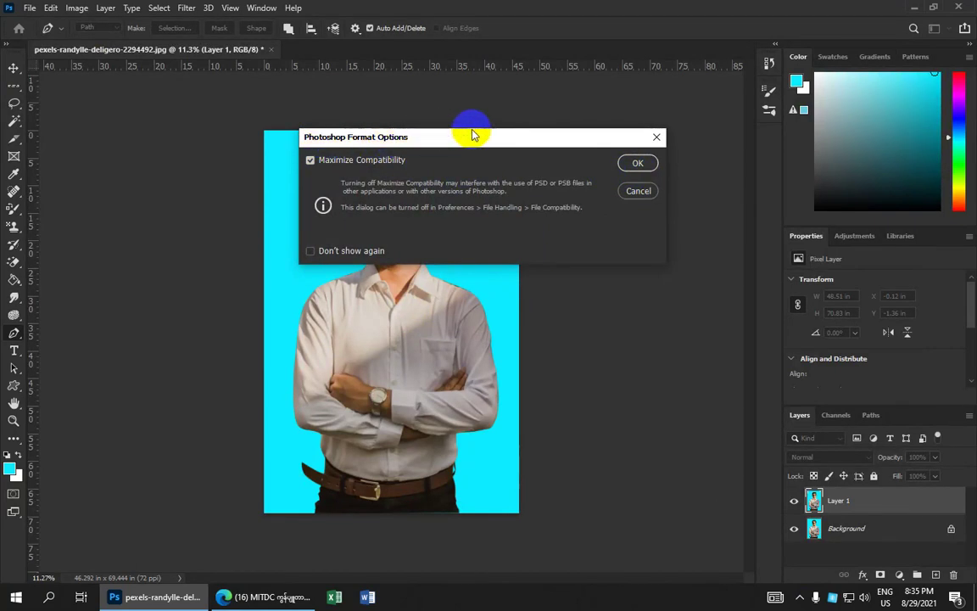
Step: Accept Maximize Compatibility to finish saving 001.psd, then minimize Photoshop
left_click(634, 164)
scroll(439, 212, "up", 2)
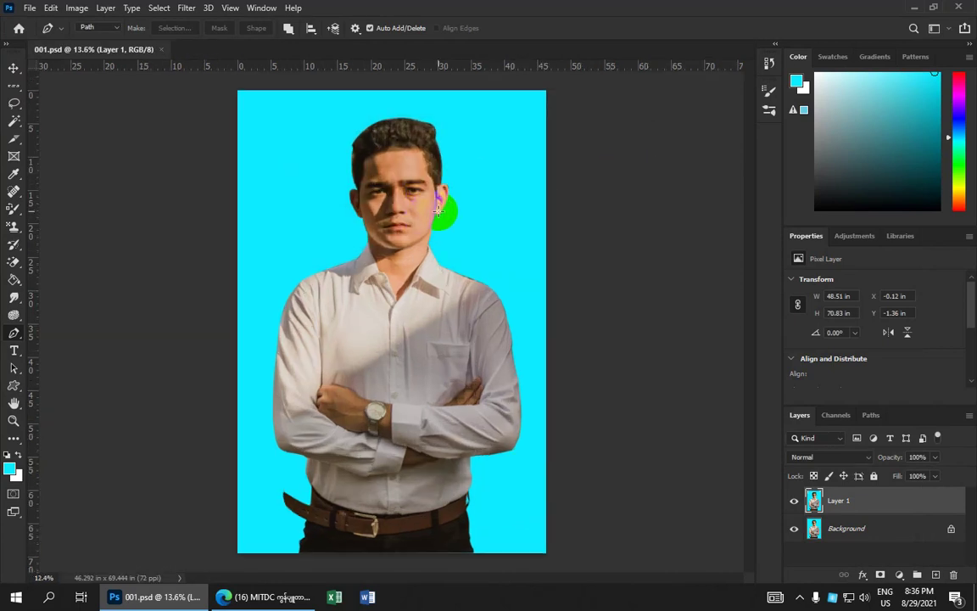
scroll(439, 212, "down", 2)
scroll(382, 207, "up", 2)
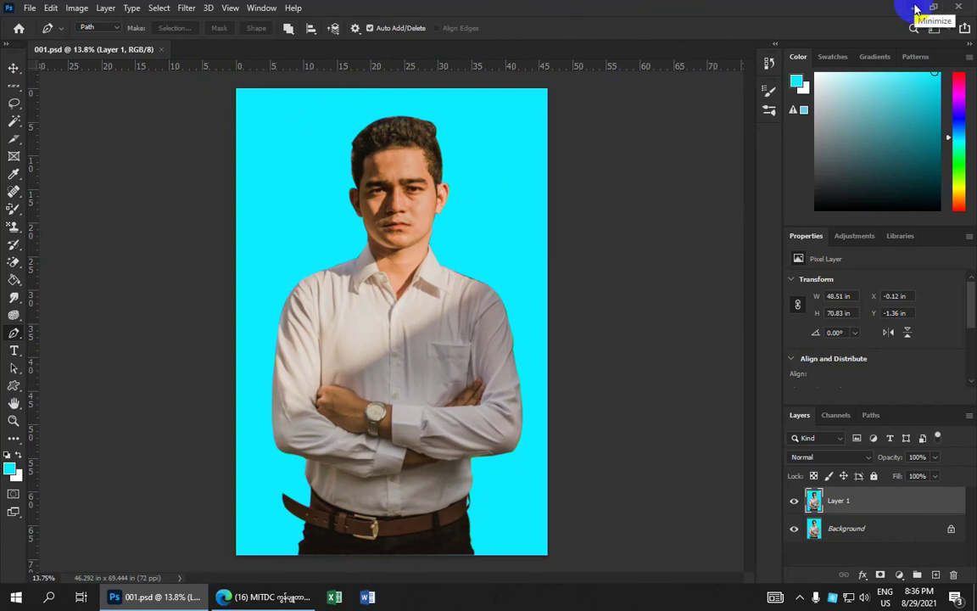
left_click(914, 8)
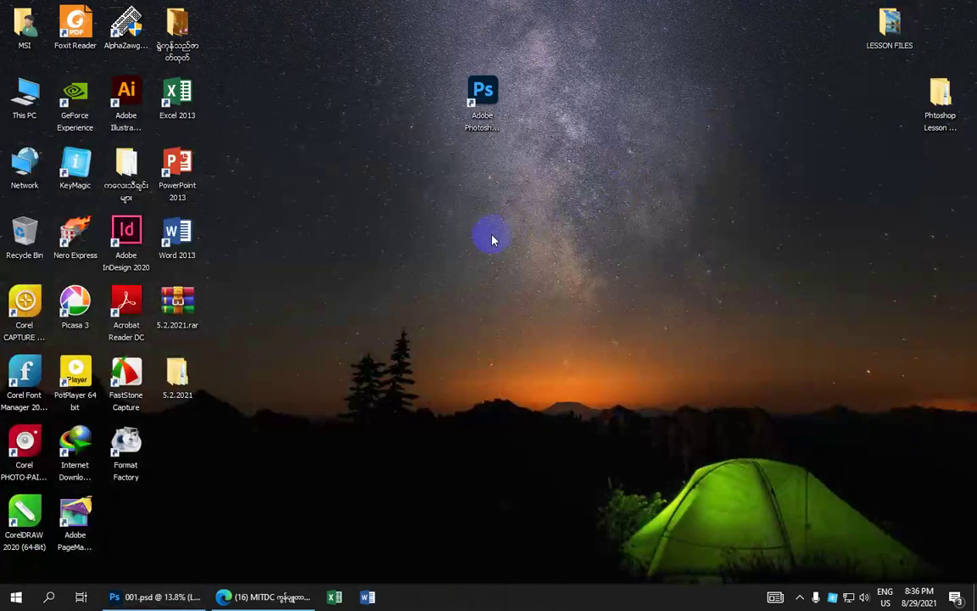